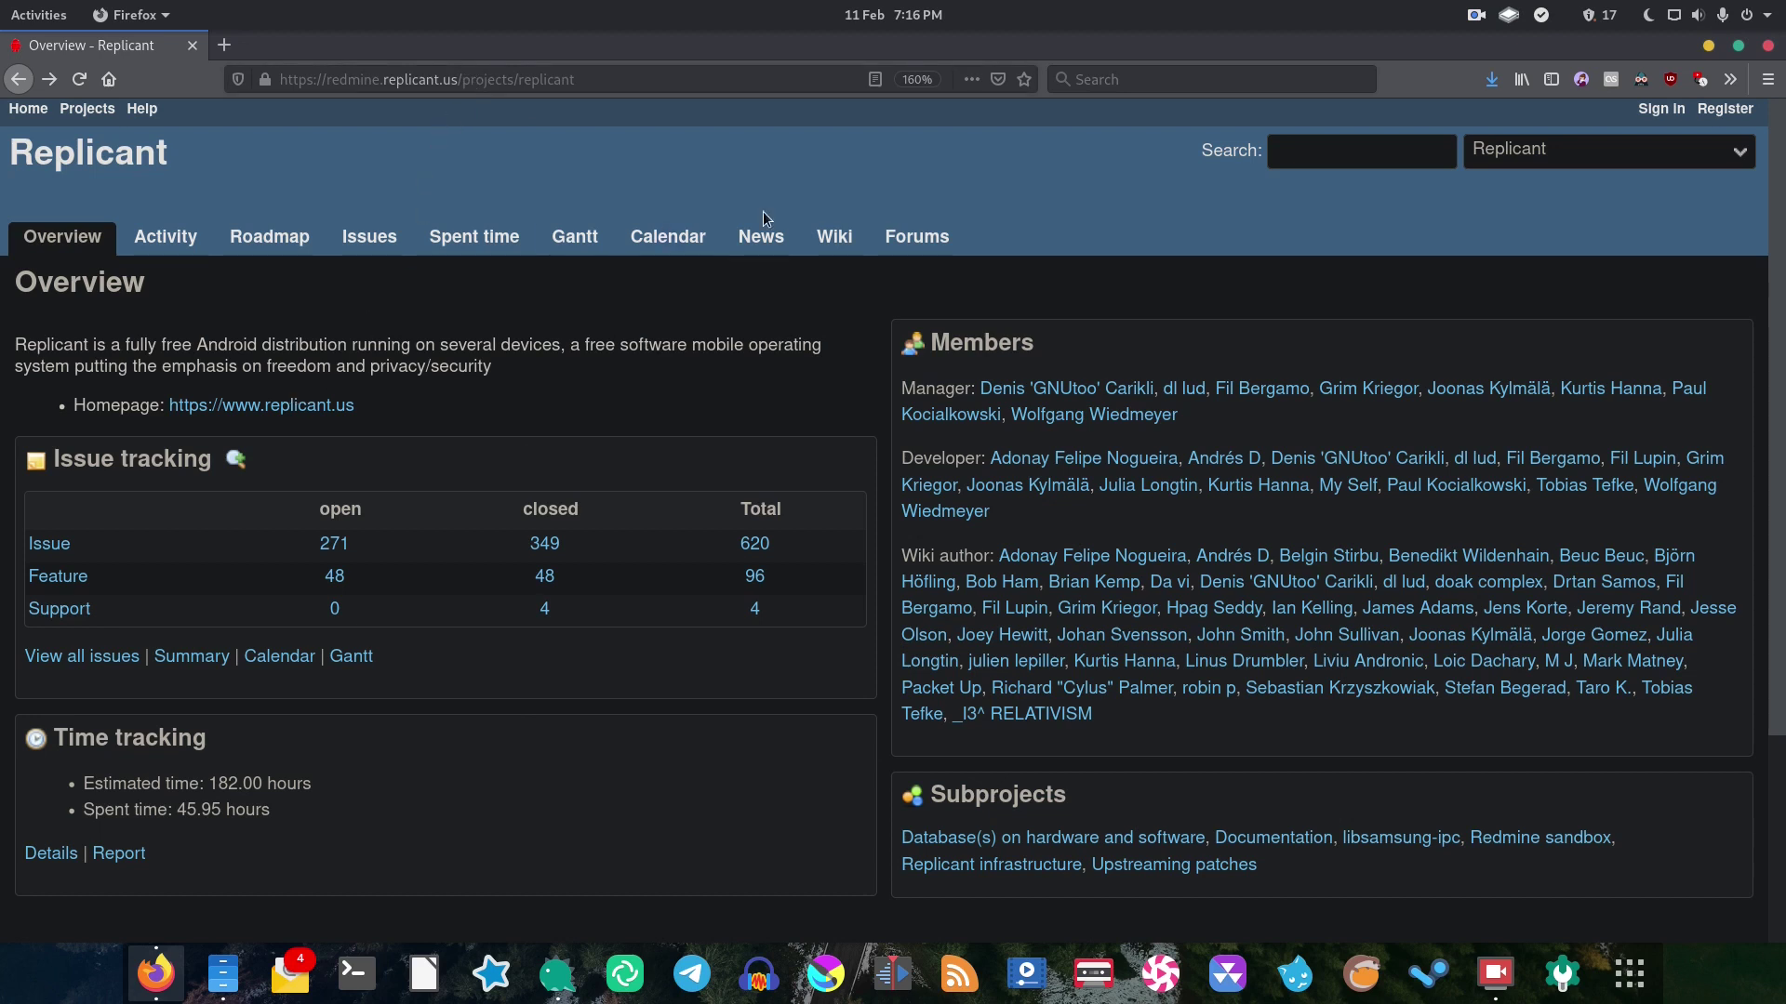
Open the Replicant wiki and scroll through its maintained devices list to find the Galaxy S III
click(833, 239)
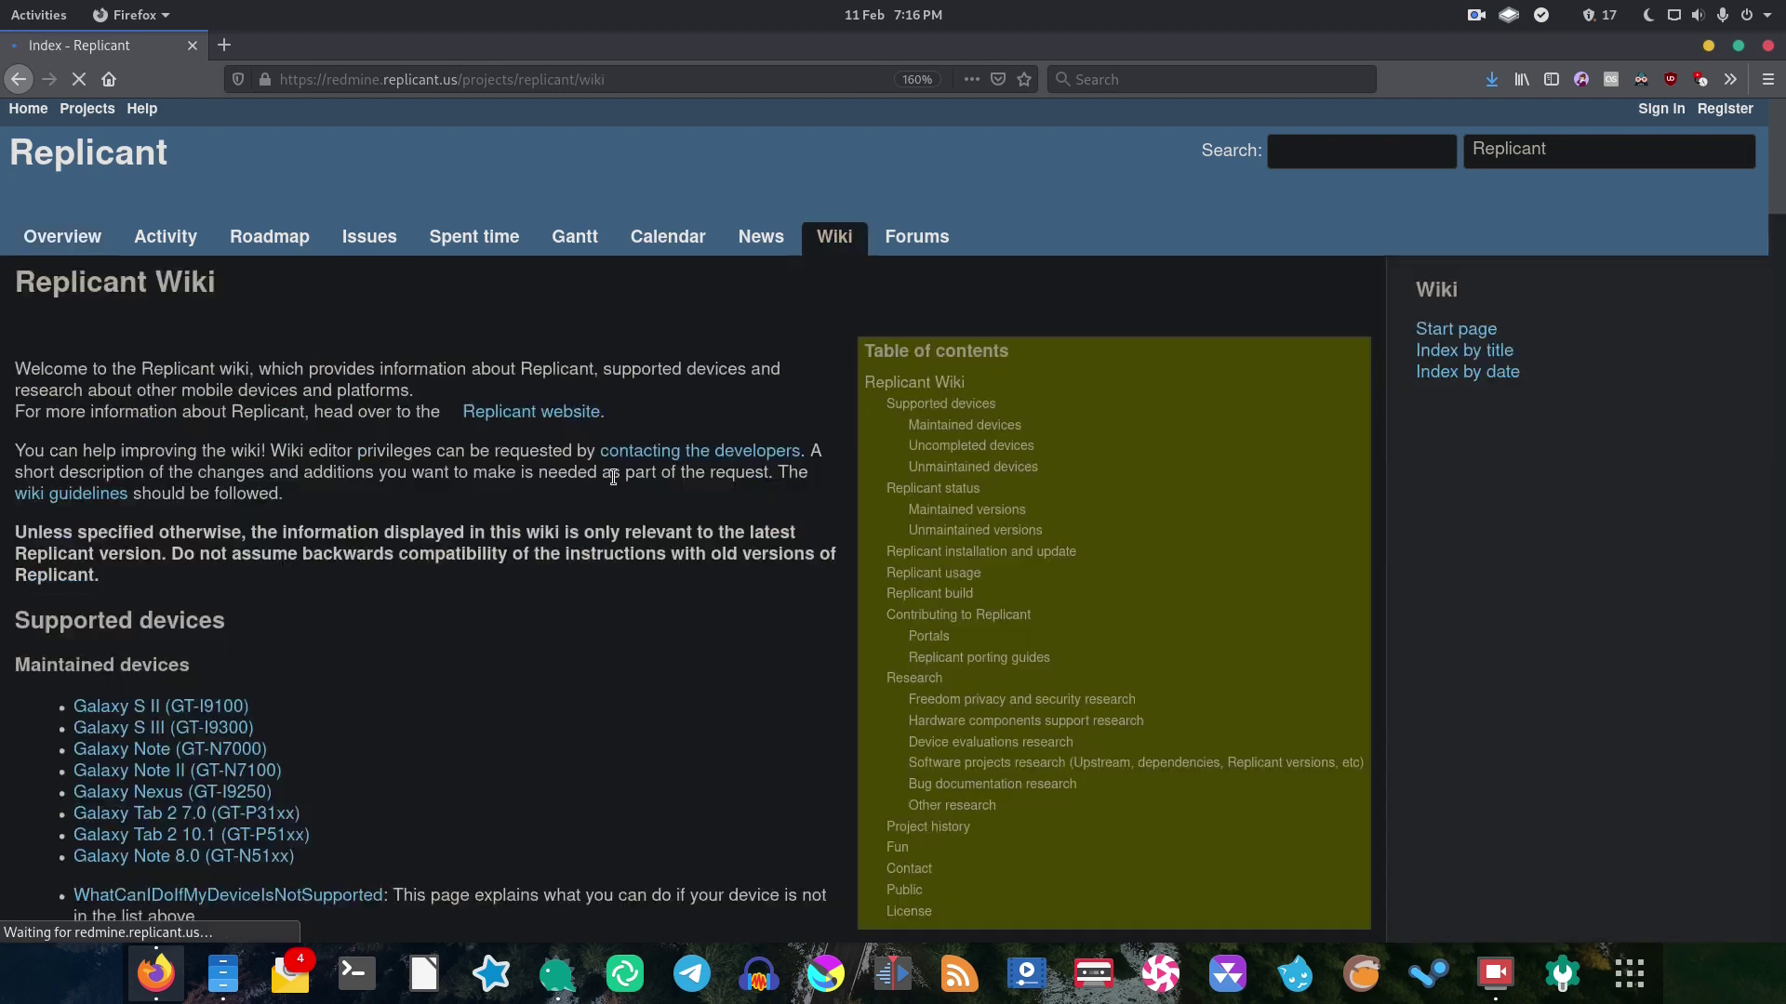
scroll(482, 489, down, 10)
scroll(327, 518, down, 3)
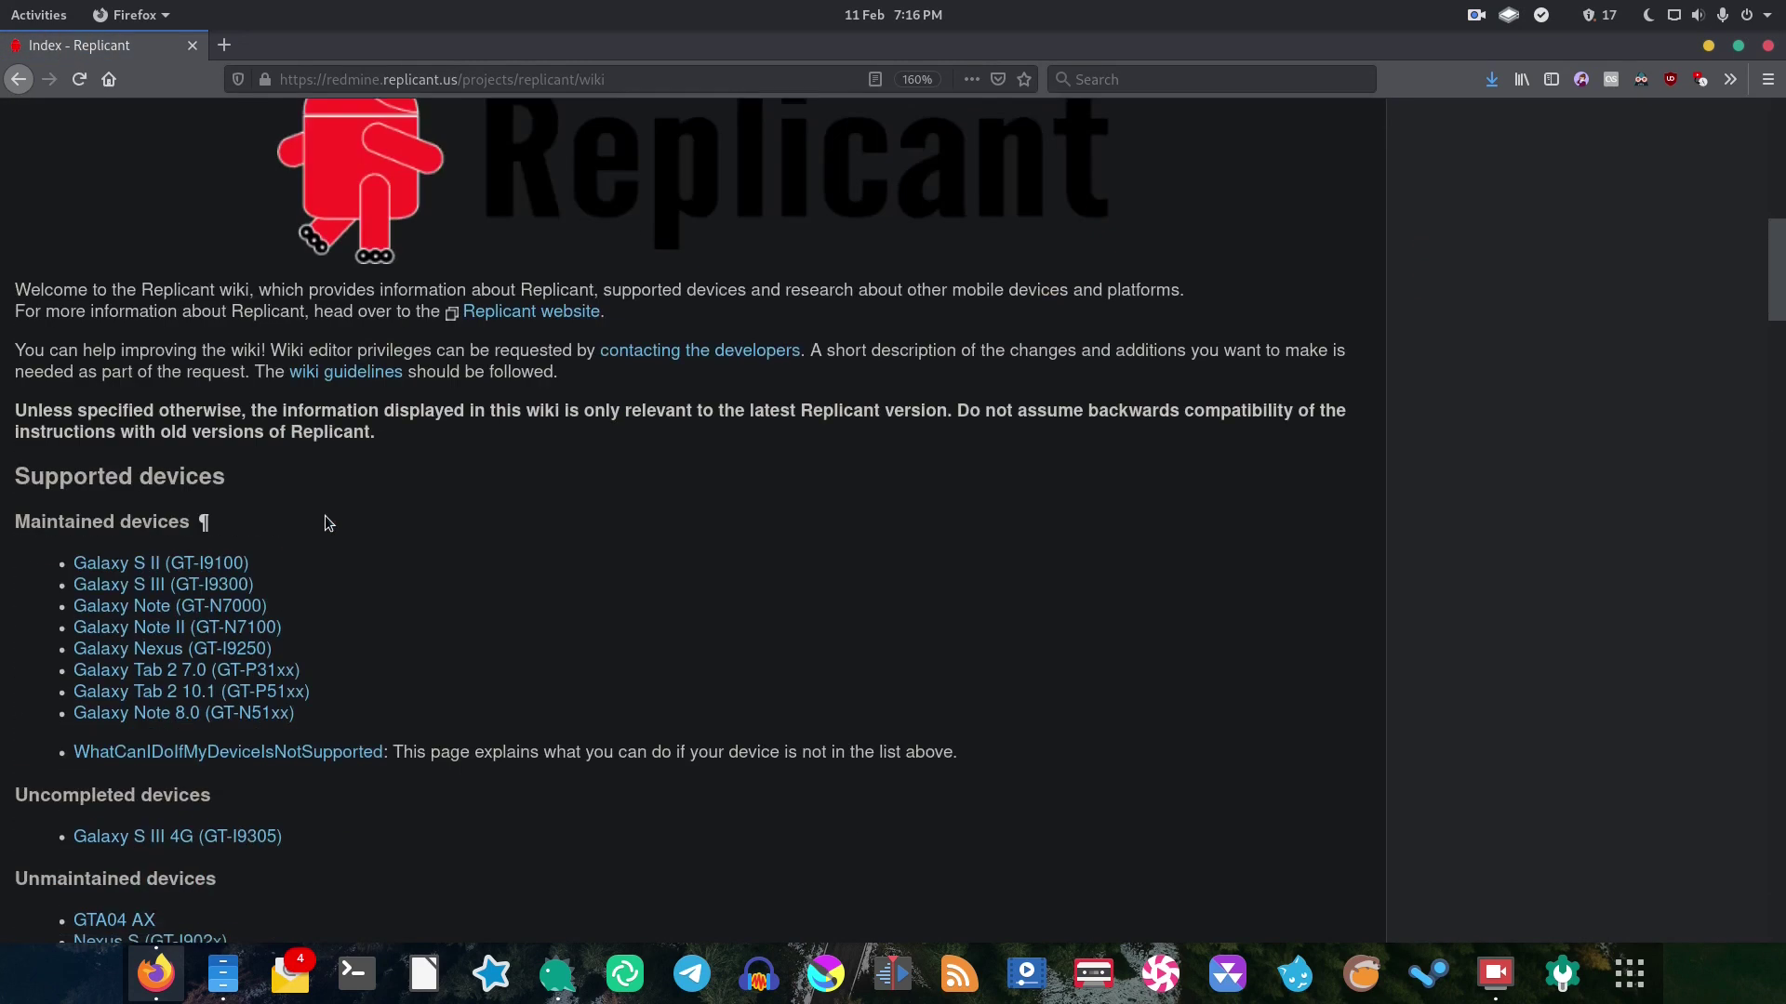
scroll(279, 483, down, 3)
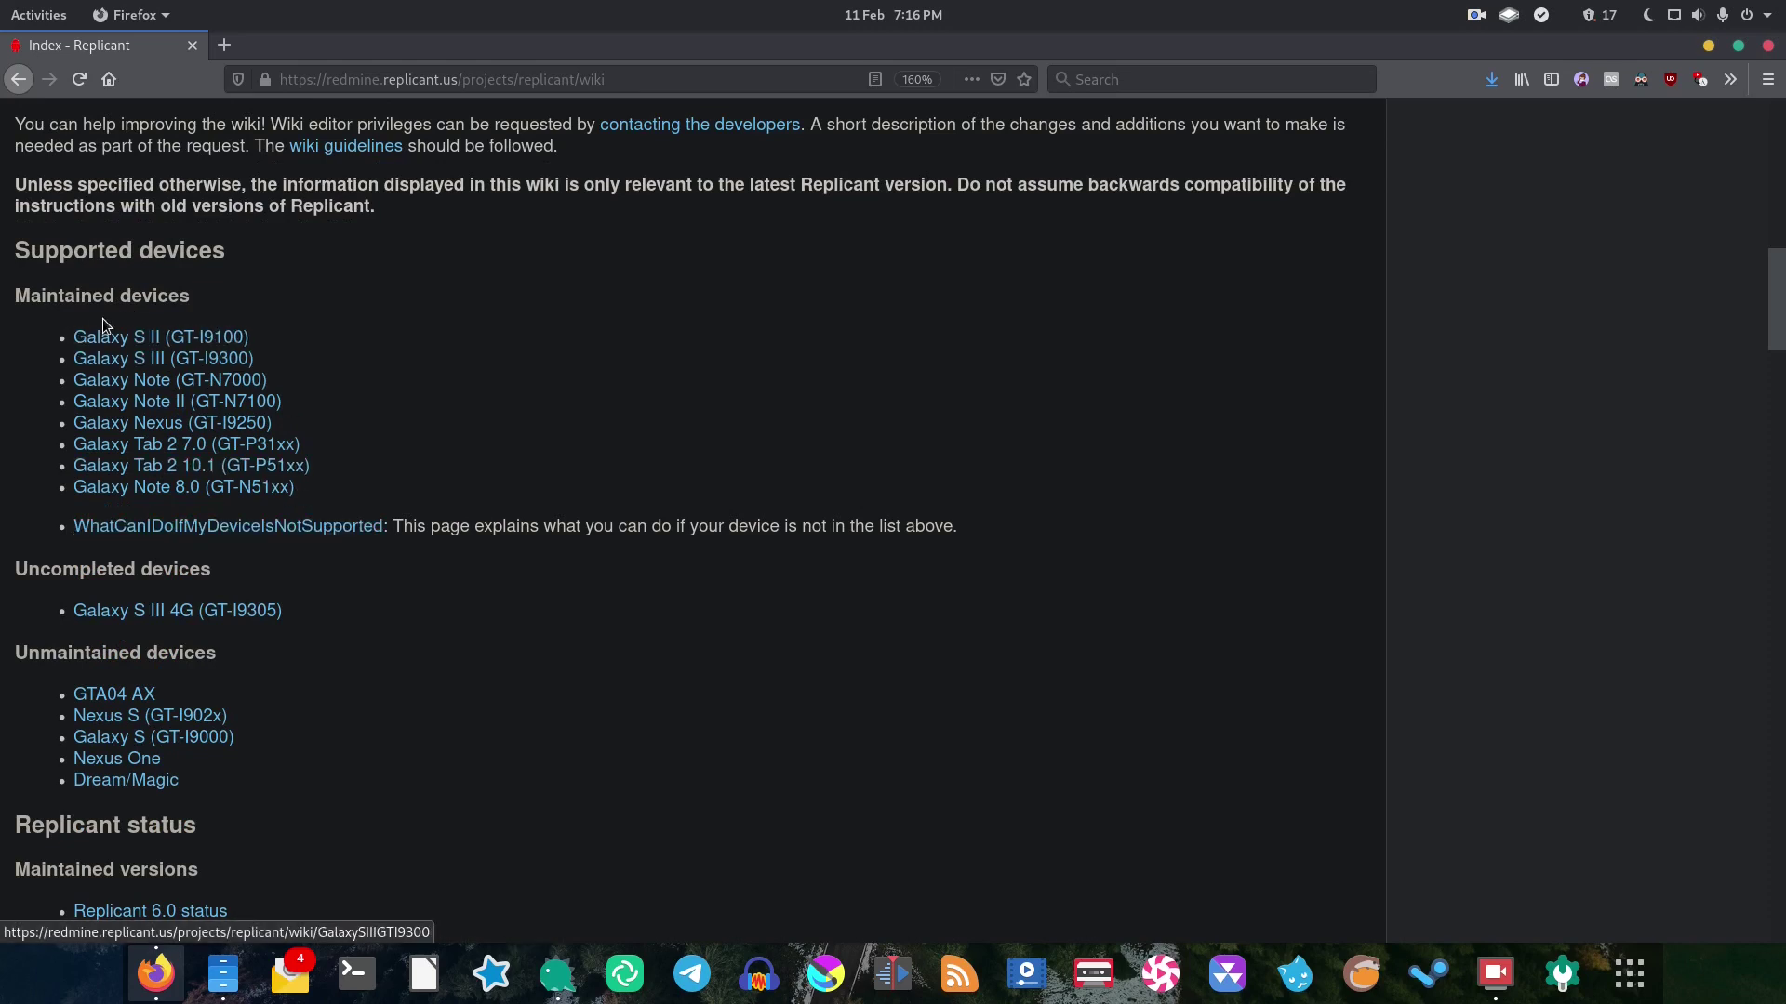
scroll(186, 316, down, 1)
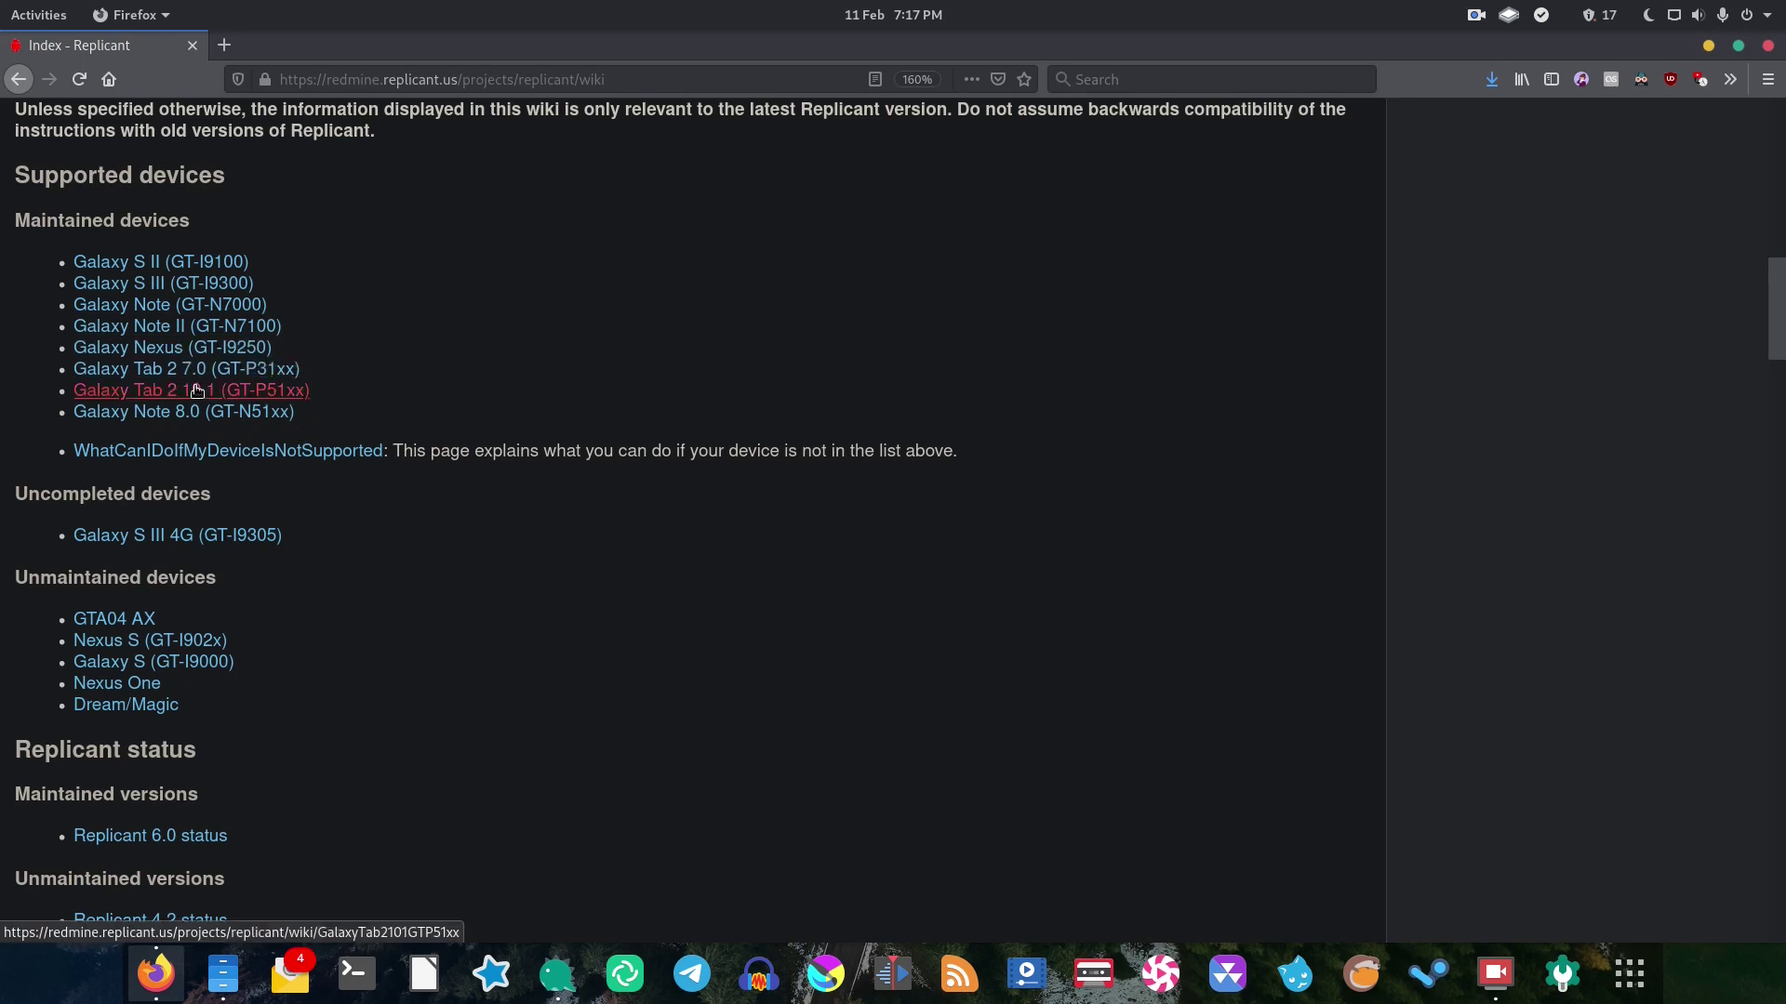
scroll(196, 410, down, 1)
scroll(194, 407, down, 3)
scroll(196, 409, up, 6)
scroll(205, 572, down, 5)
scroll(205, 572, down, 1)
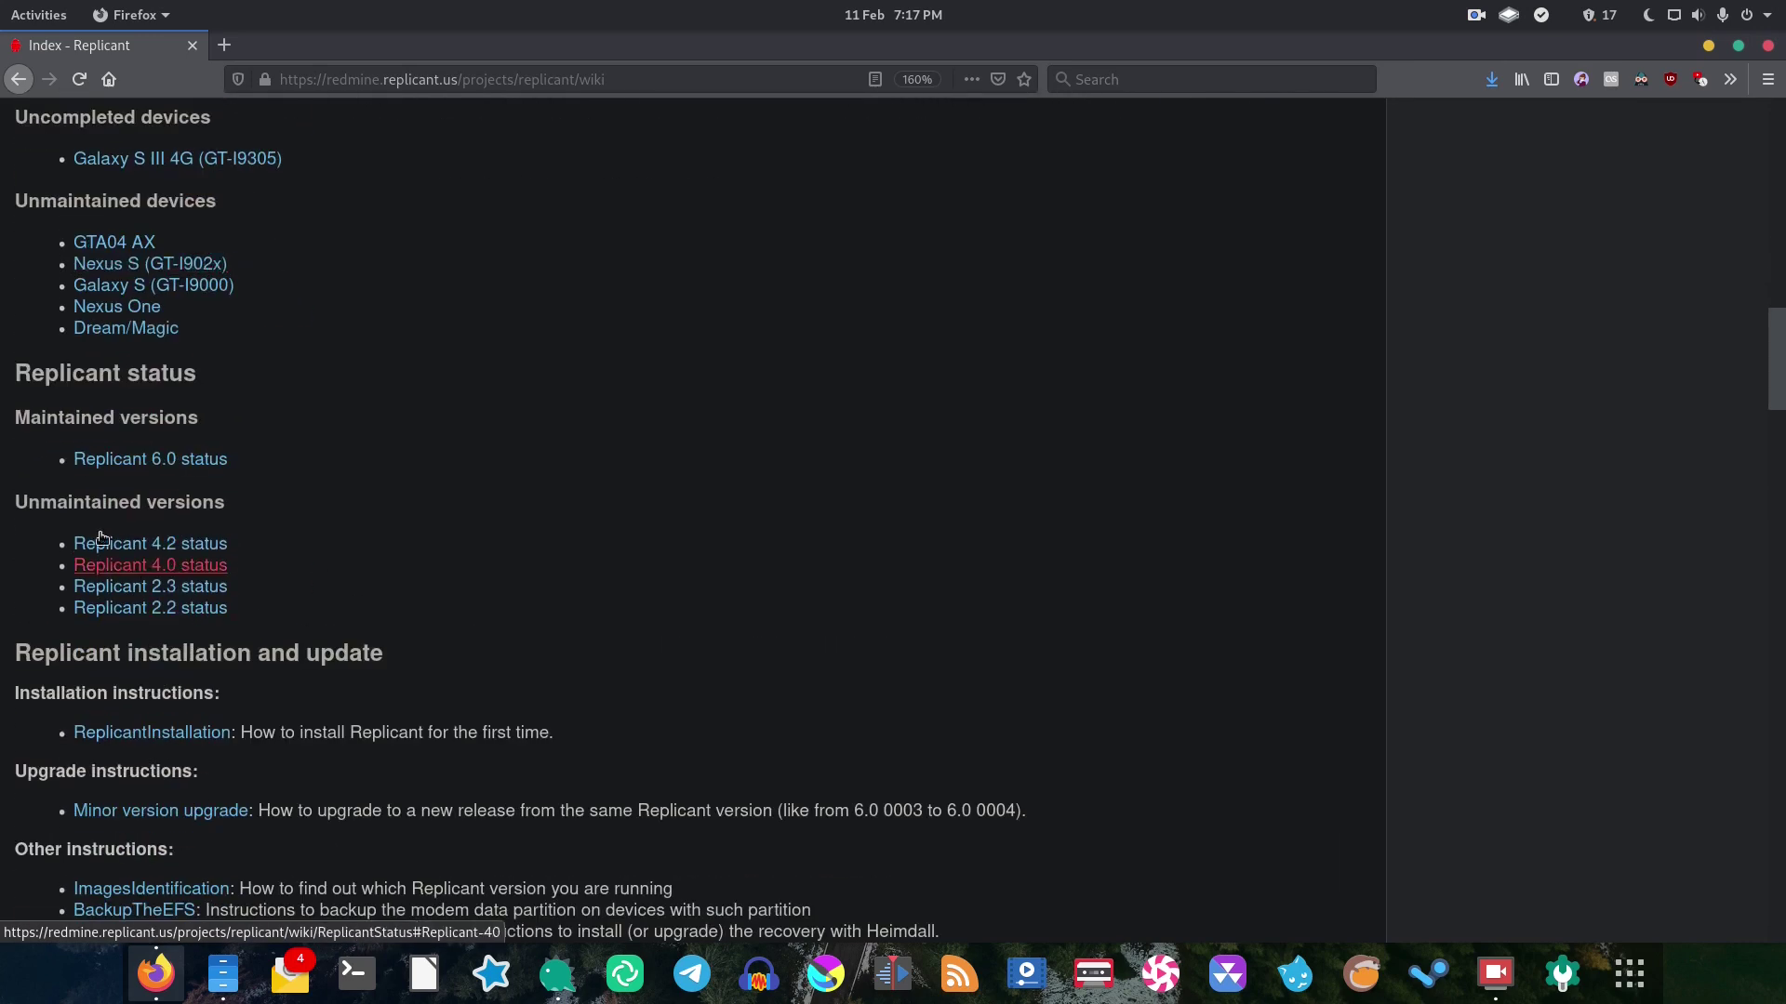
scroll(191, 465, up, 2)
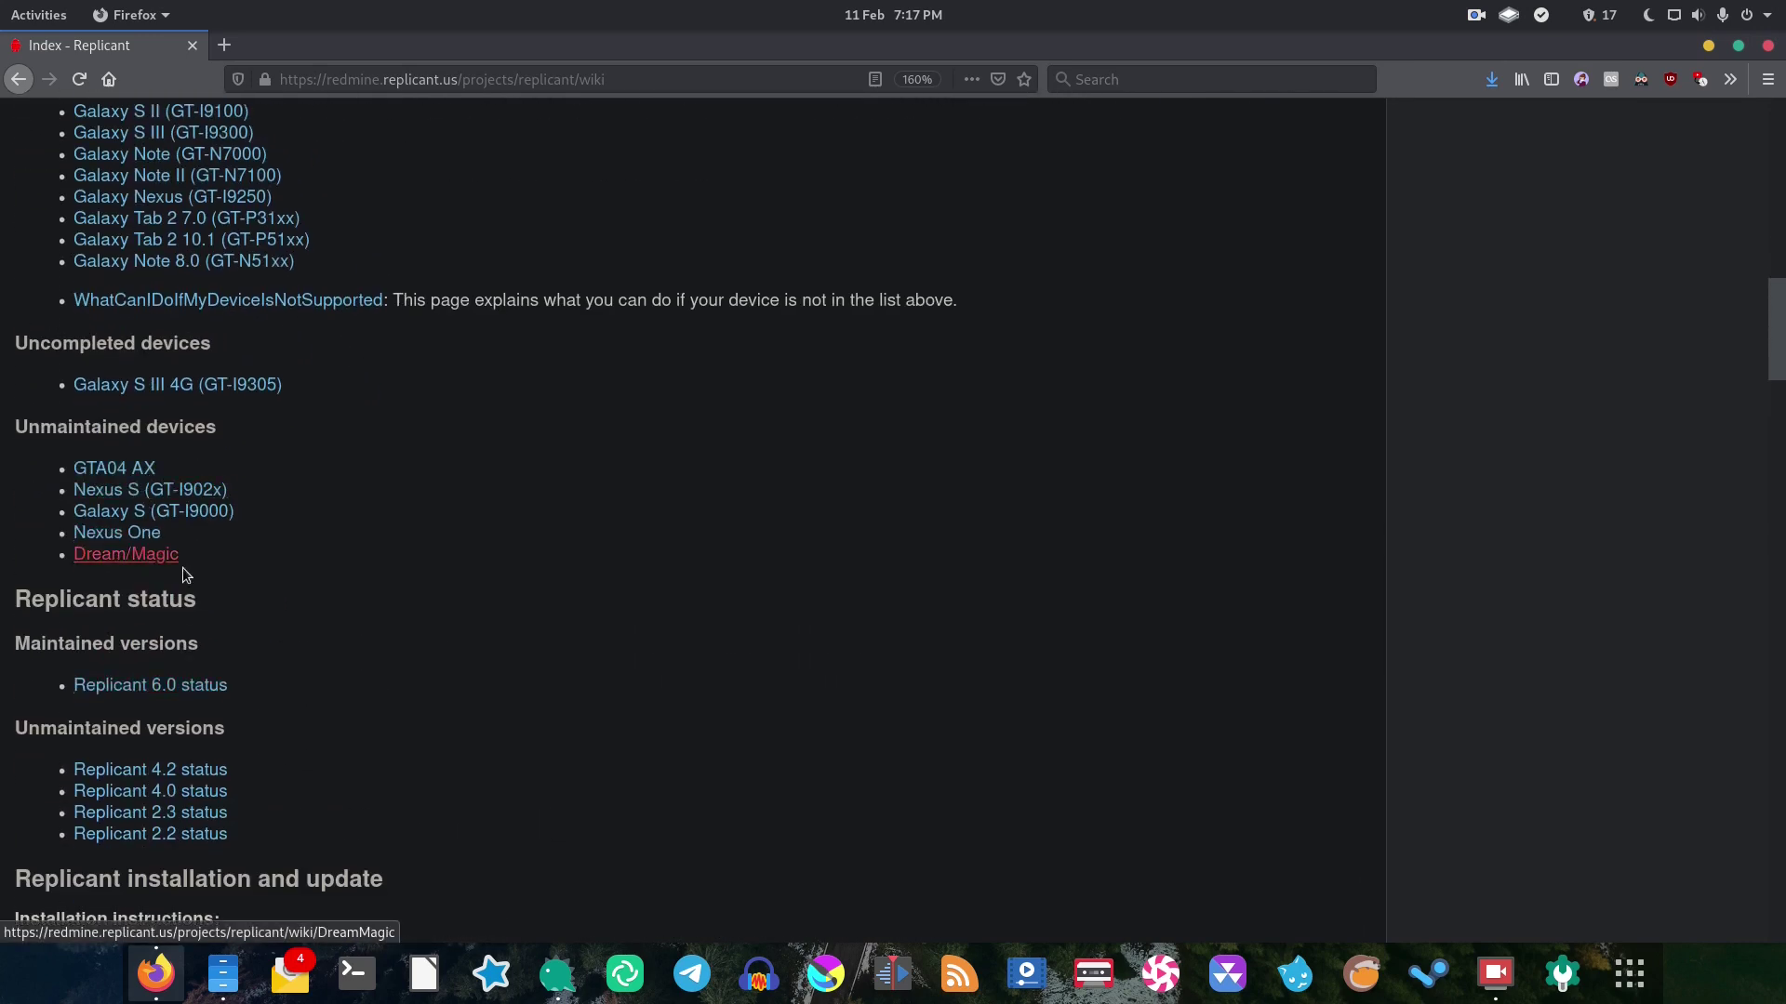
scroll(202, 570, up, 2)
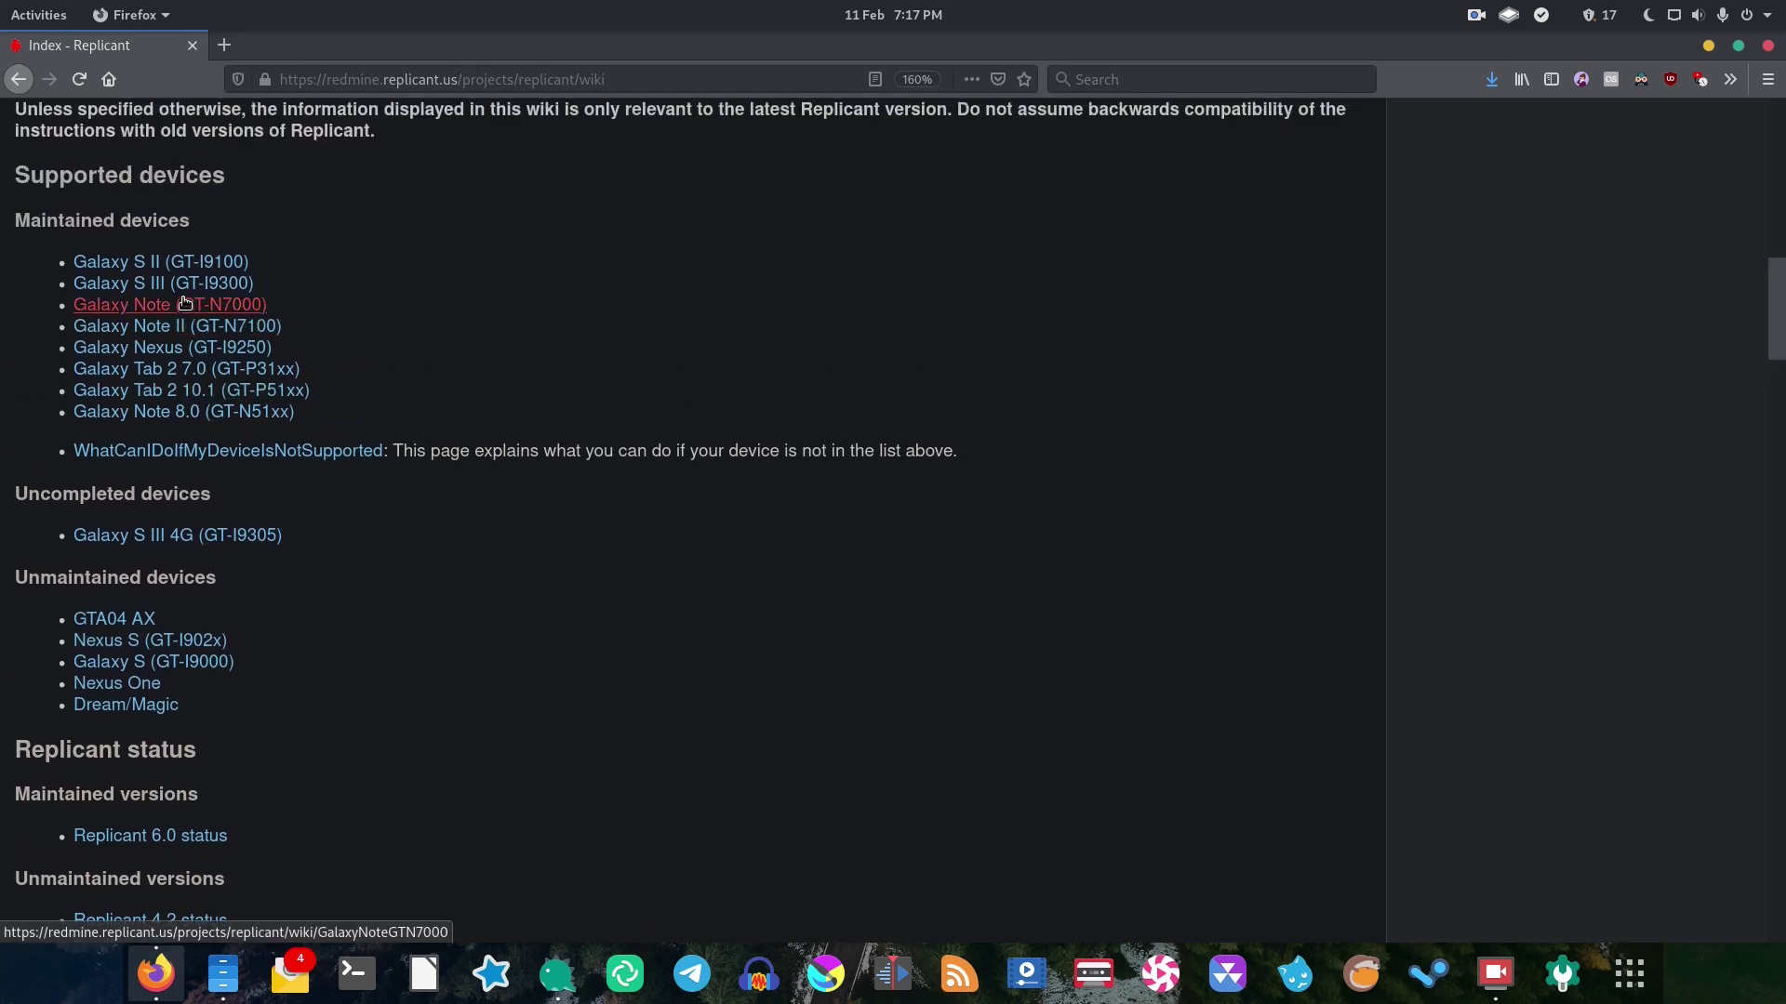
Open the Galaxy S III (GT-I9300) page, review its Replicant 6.0 and 10 status, and scroll to Latest images
click(178, 286)
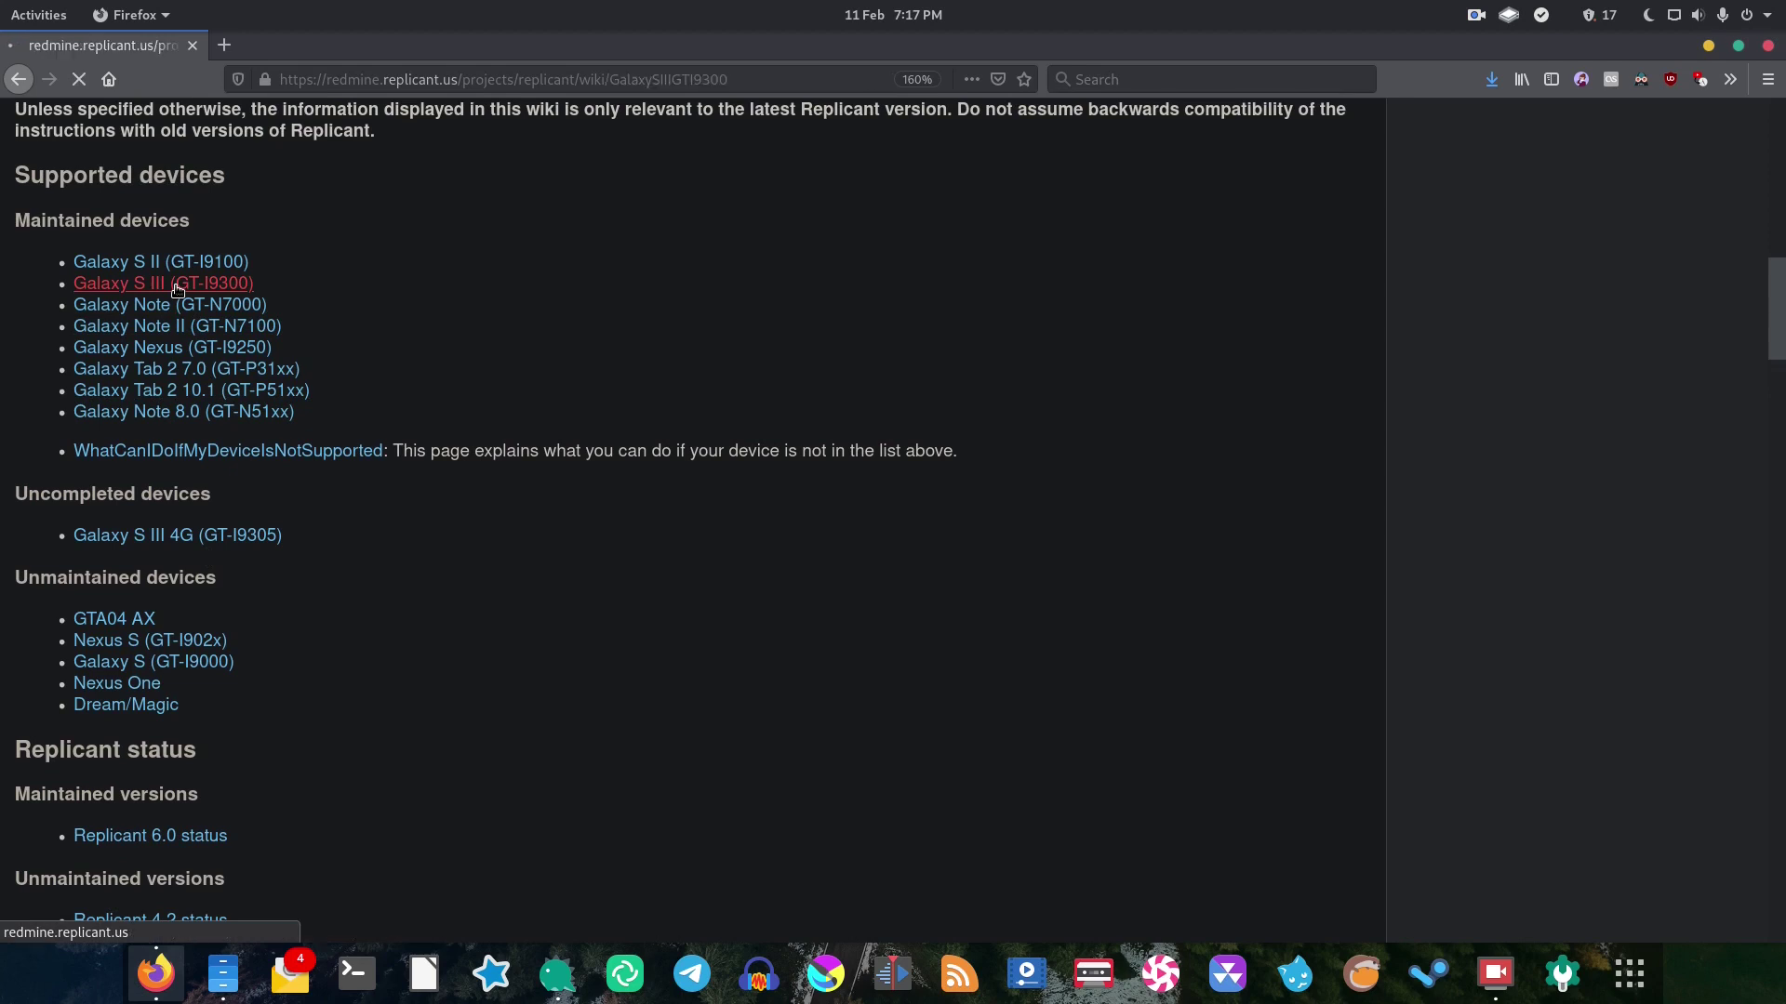
scroll(261, 421, down, 1)
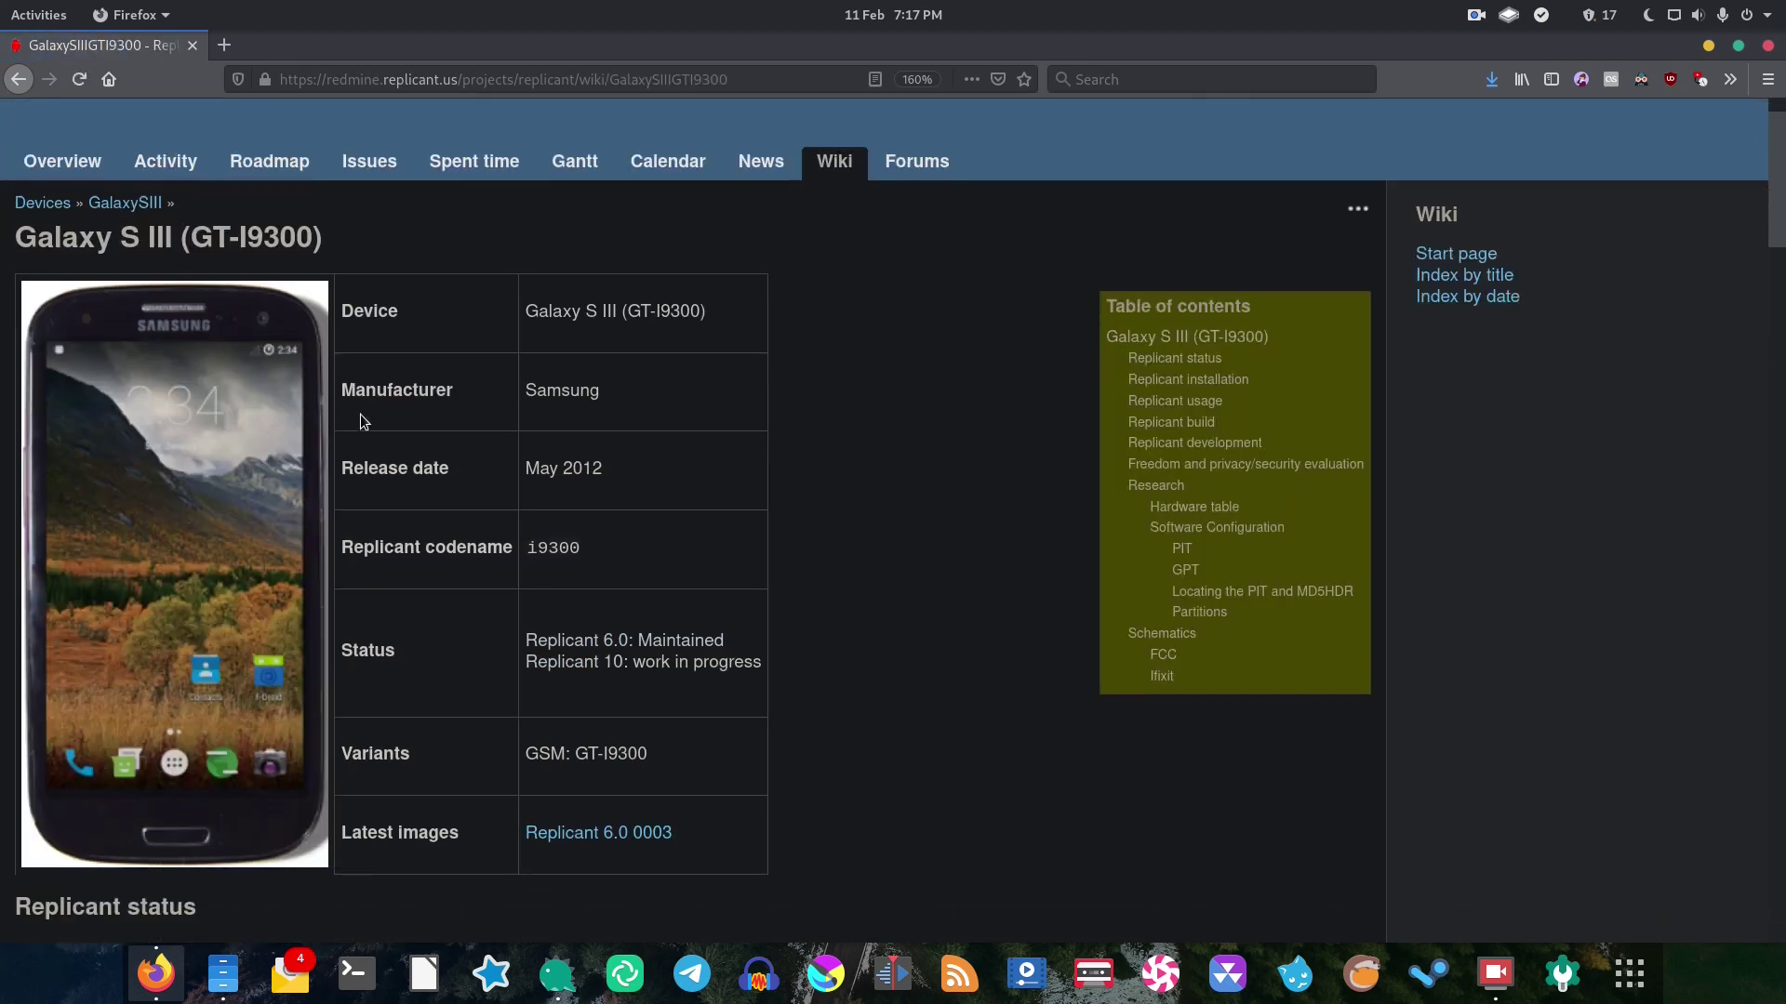
scroll(360, 415, down, 1)
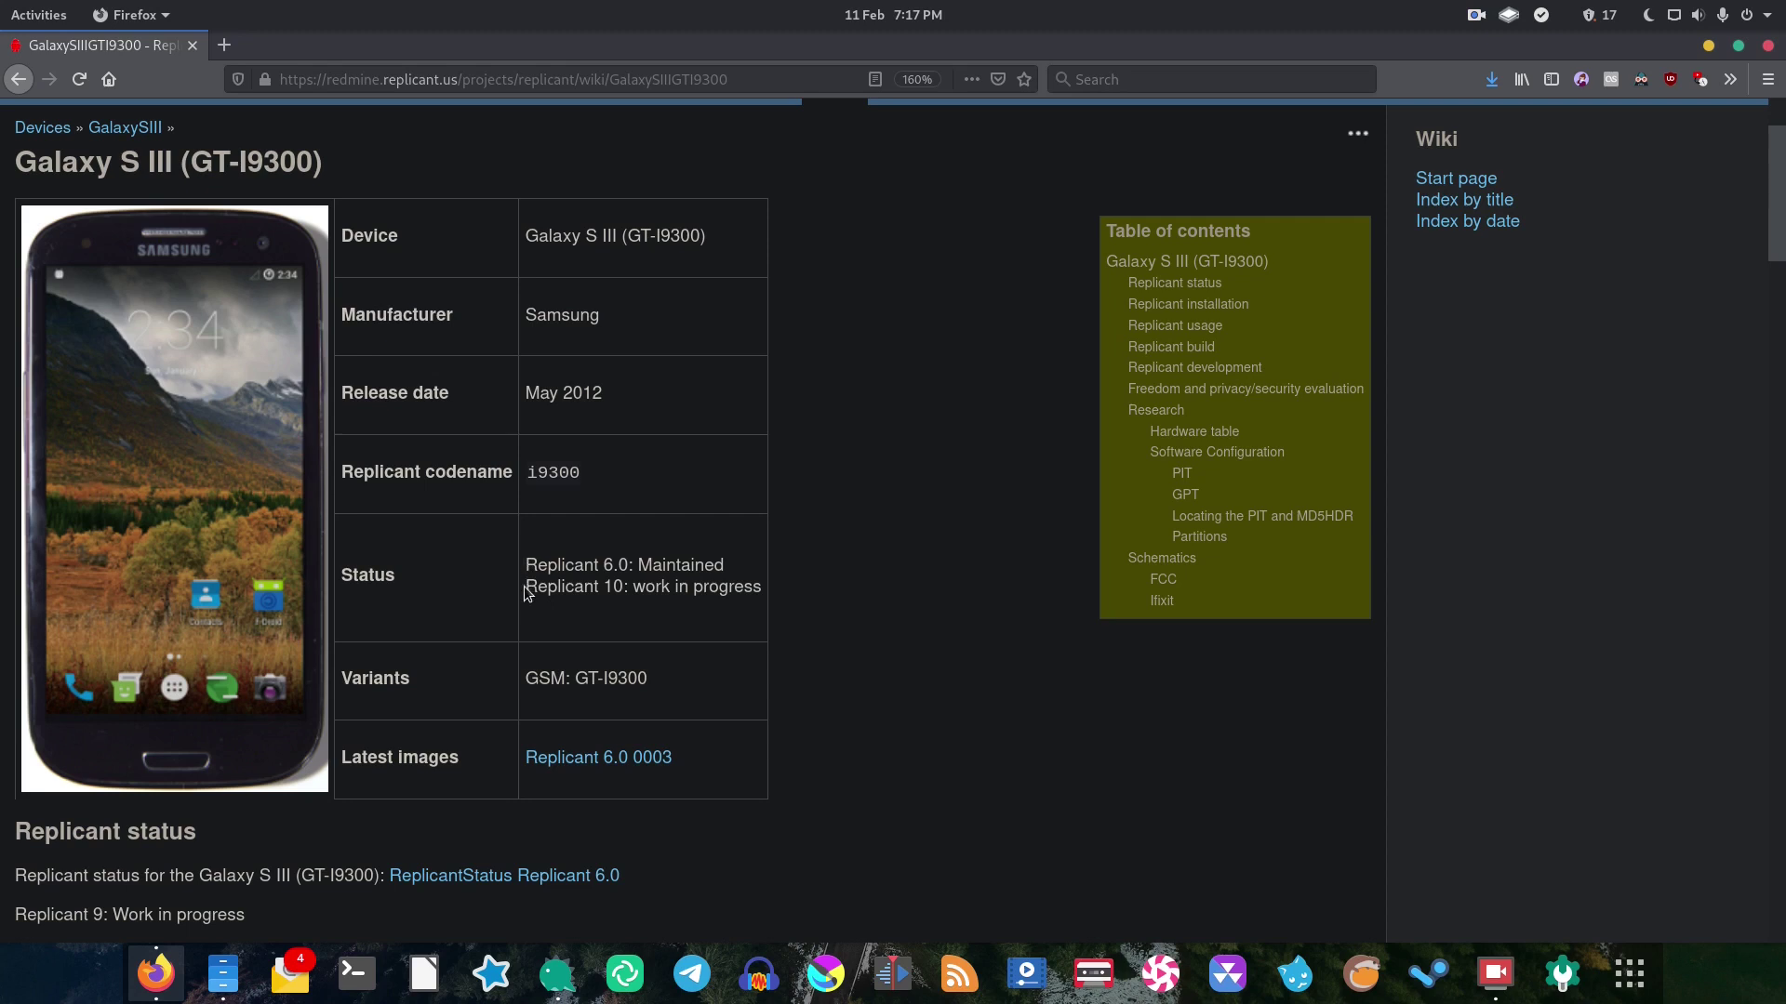
drag(526, 593, 622, 589)
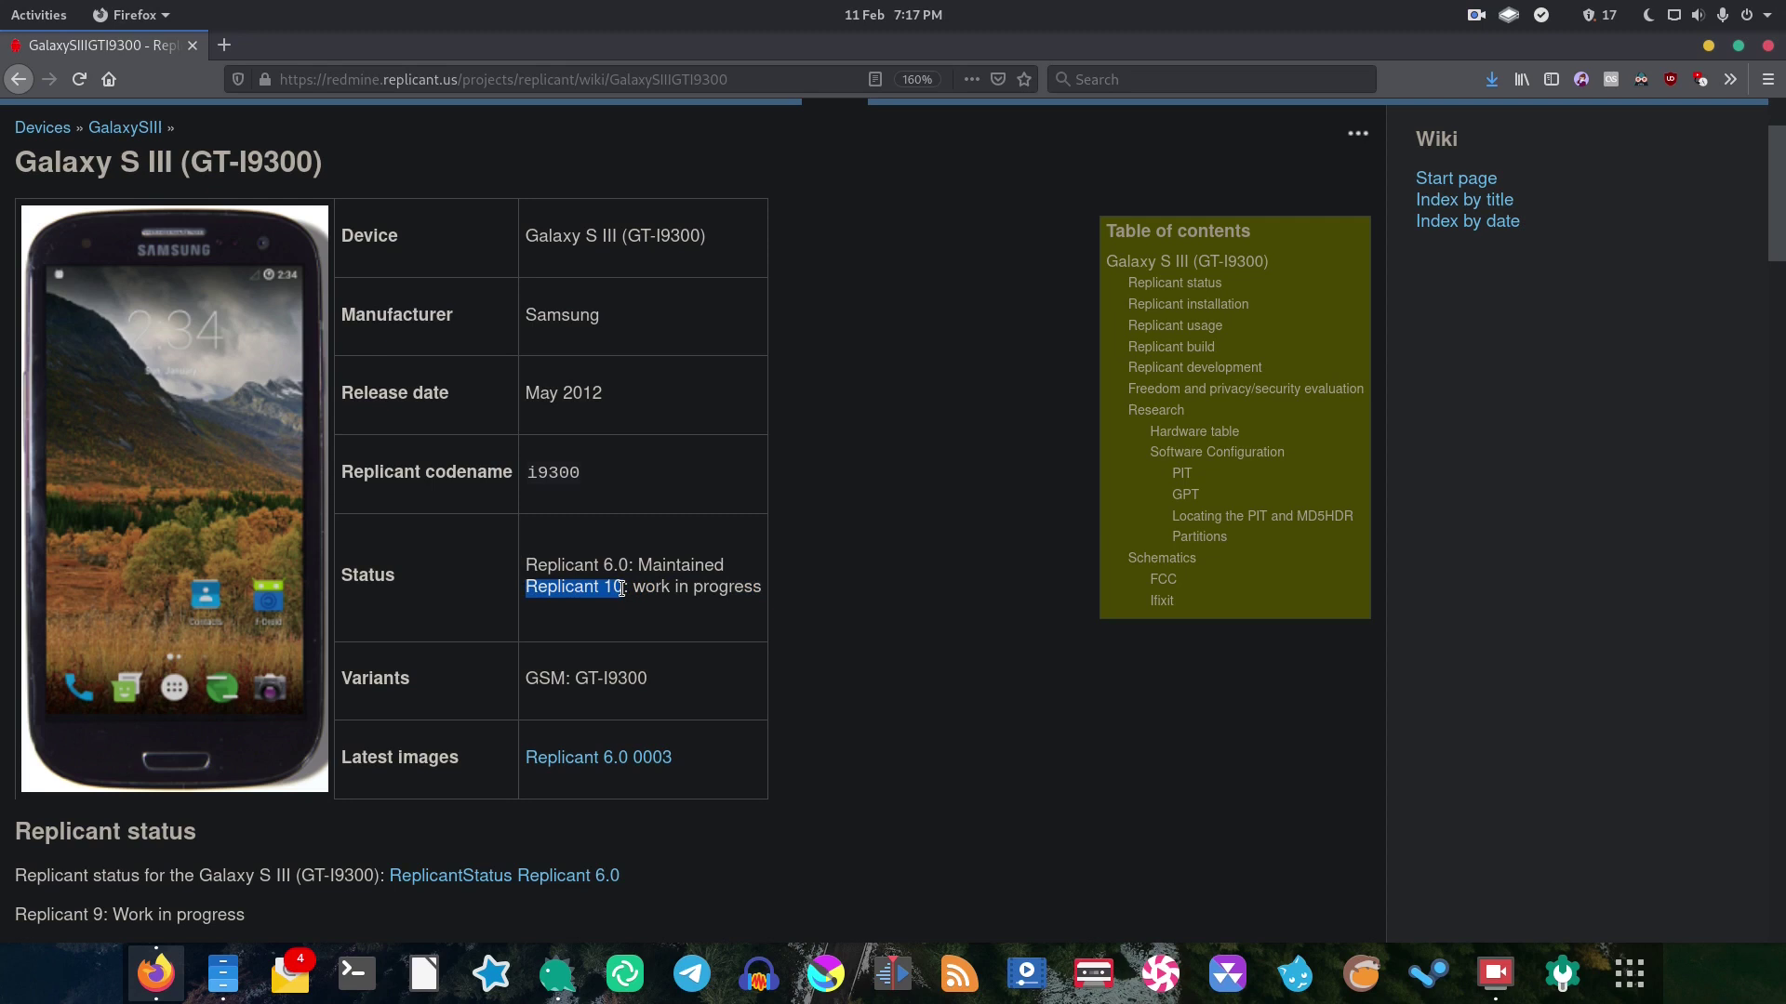
click(622, 589)
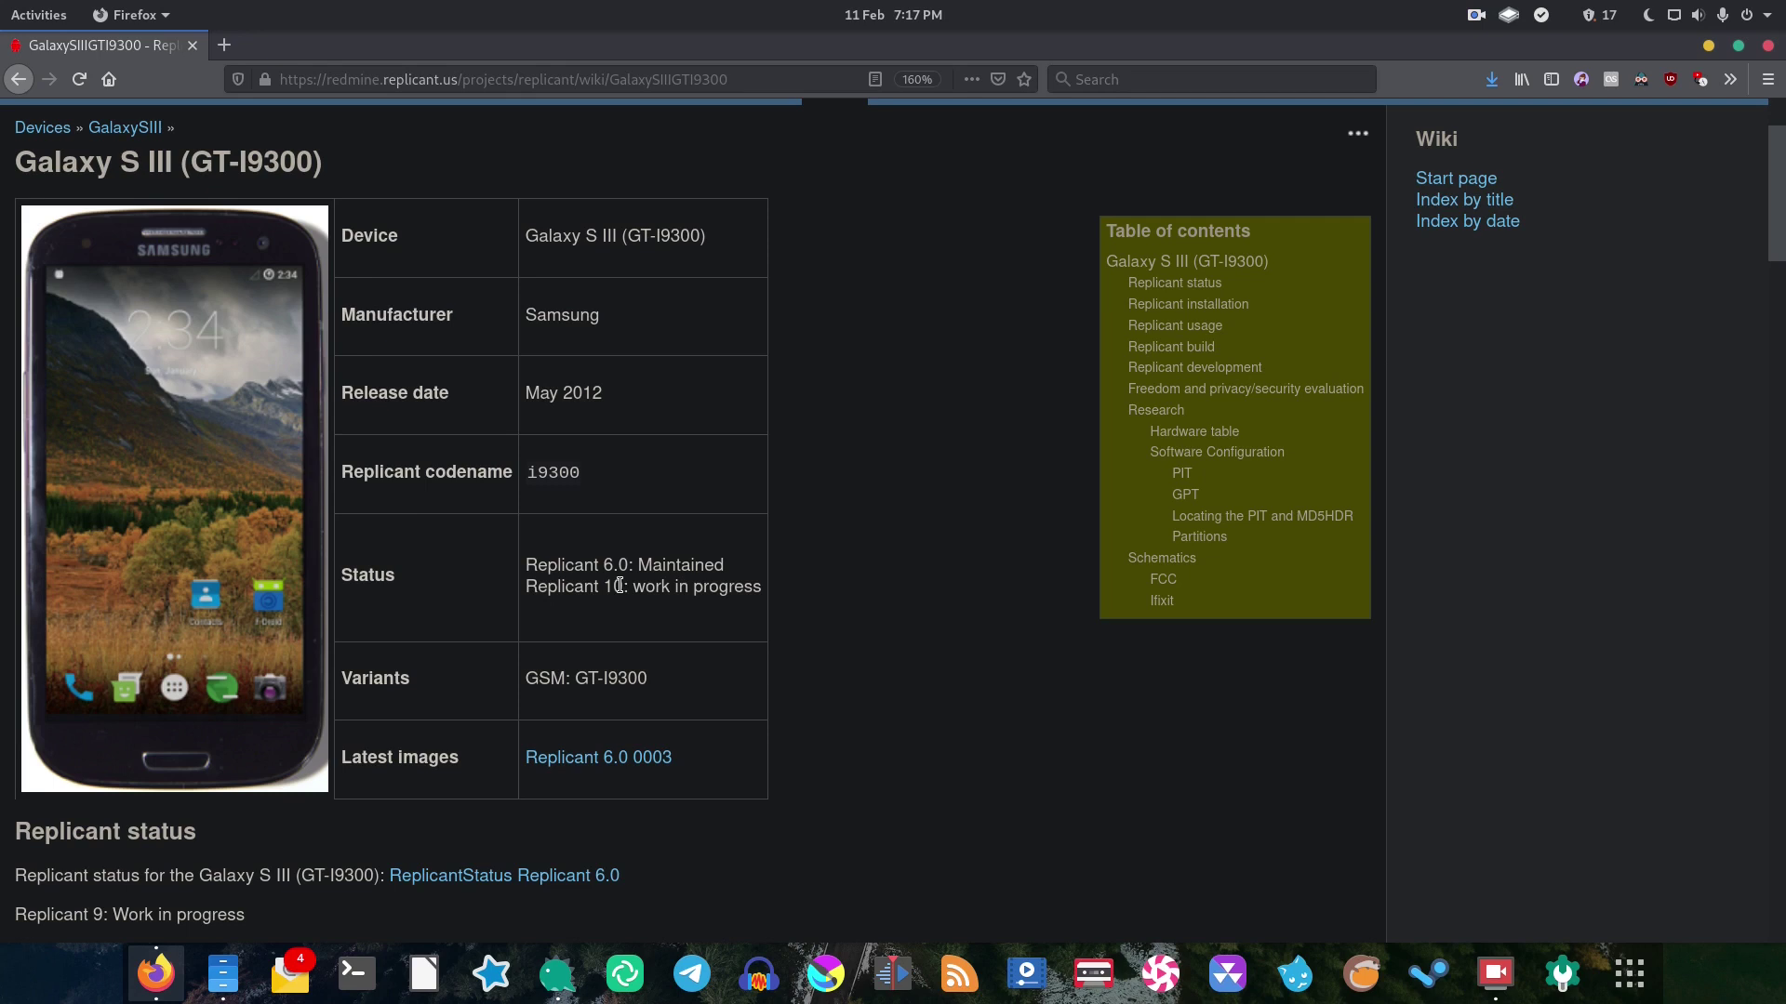
scroll(621, 586, down, 3)
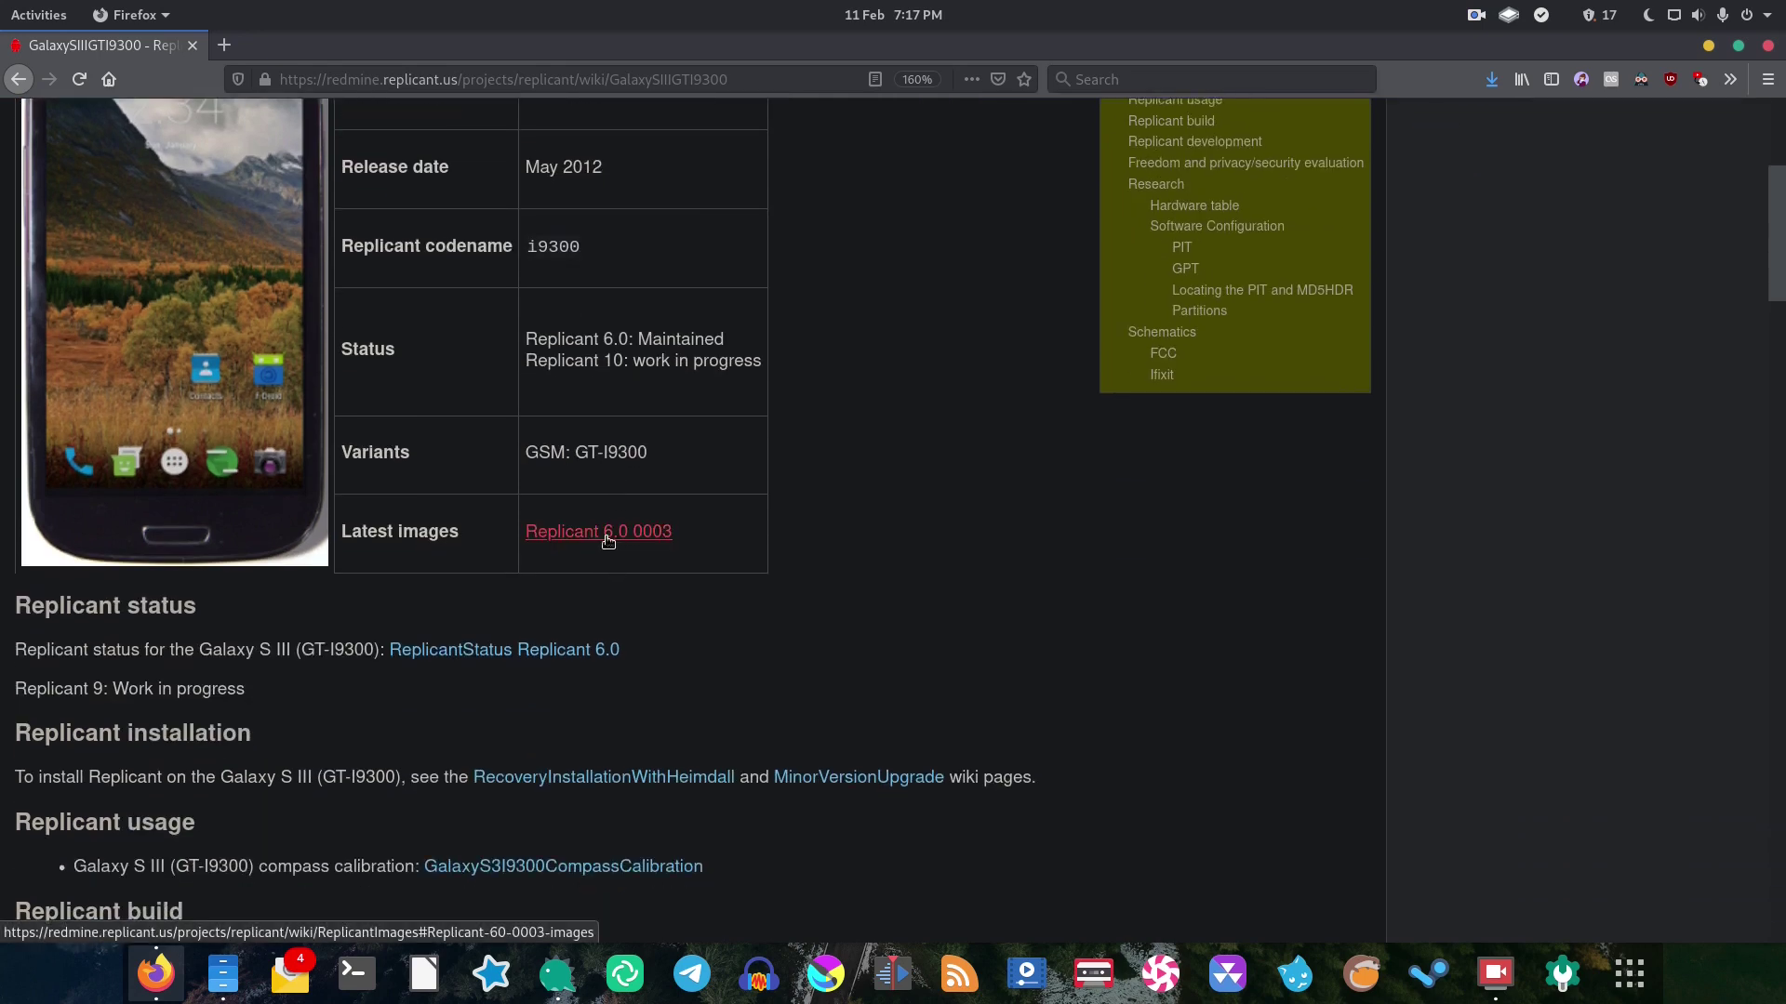
Open the Replicant 6.0 0003 images list and scroll through its table
click(607, 542)
scroll(489, 599, down, 2)
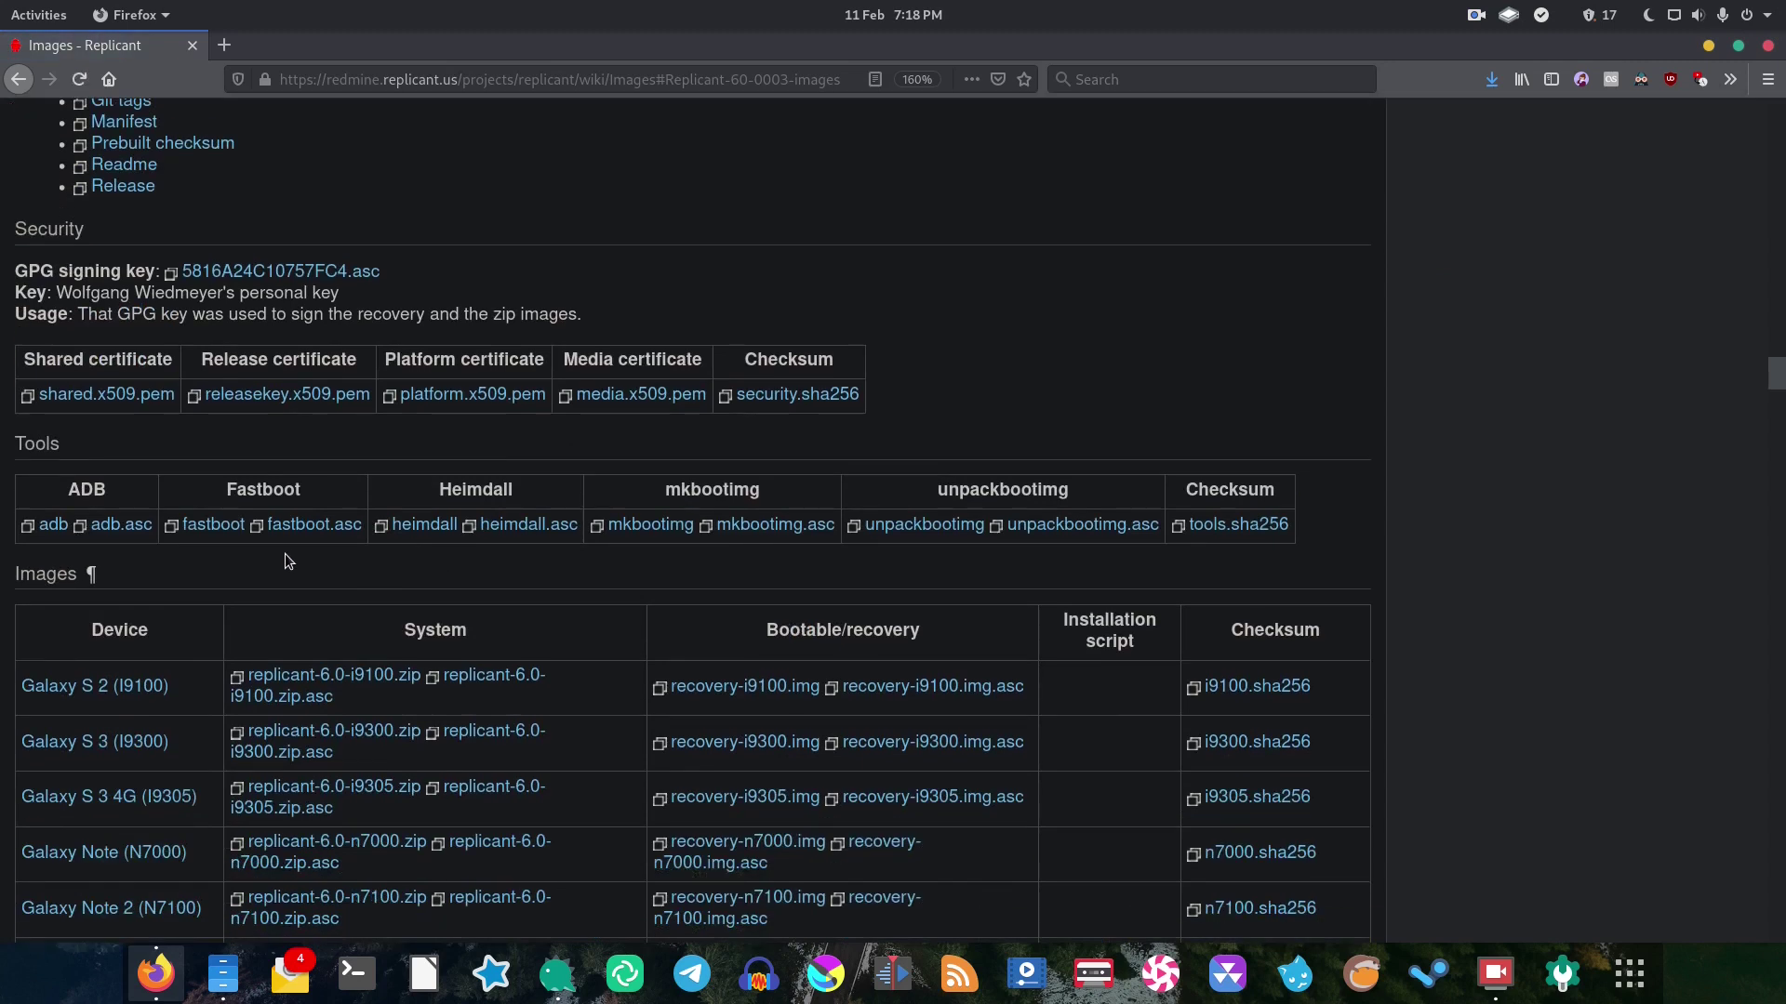
scroll(429, 572, down, 3)
scroll(152, 550, down, 8)
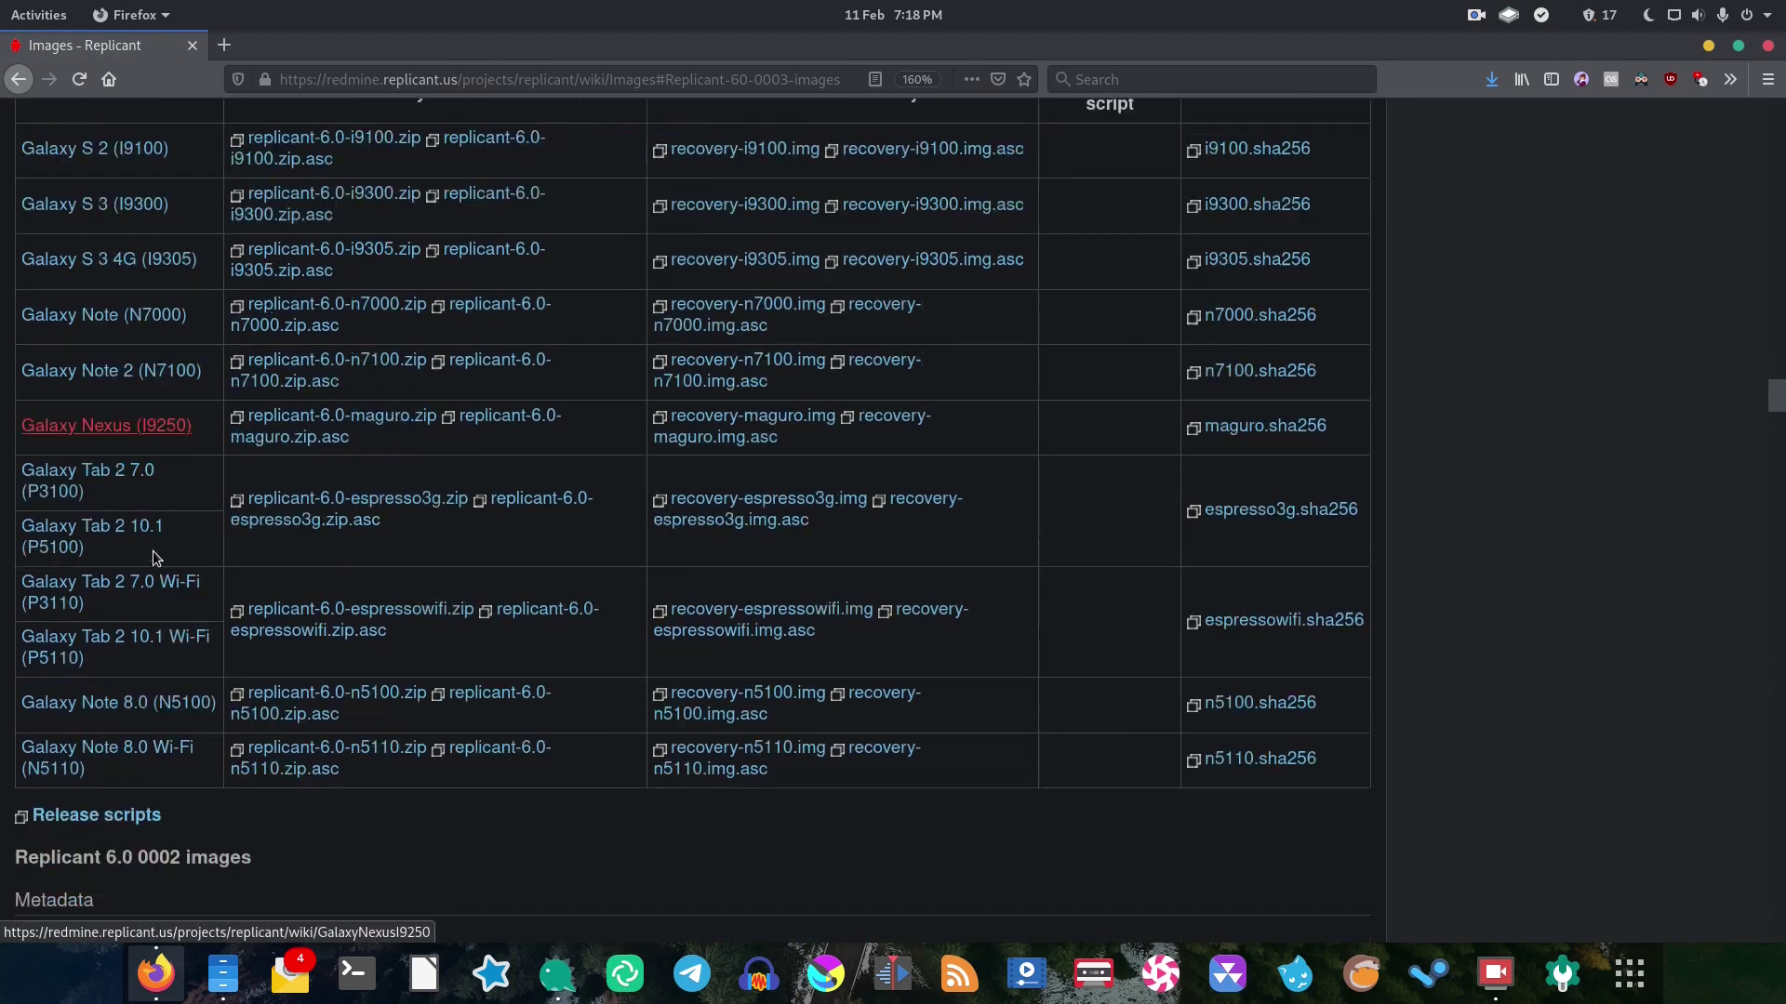
scroll(160, 554, up, 10)
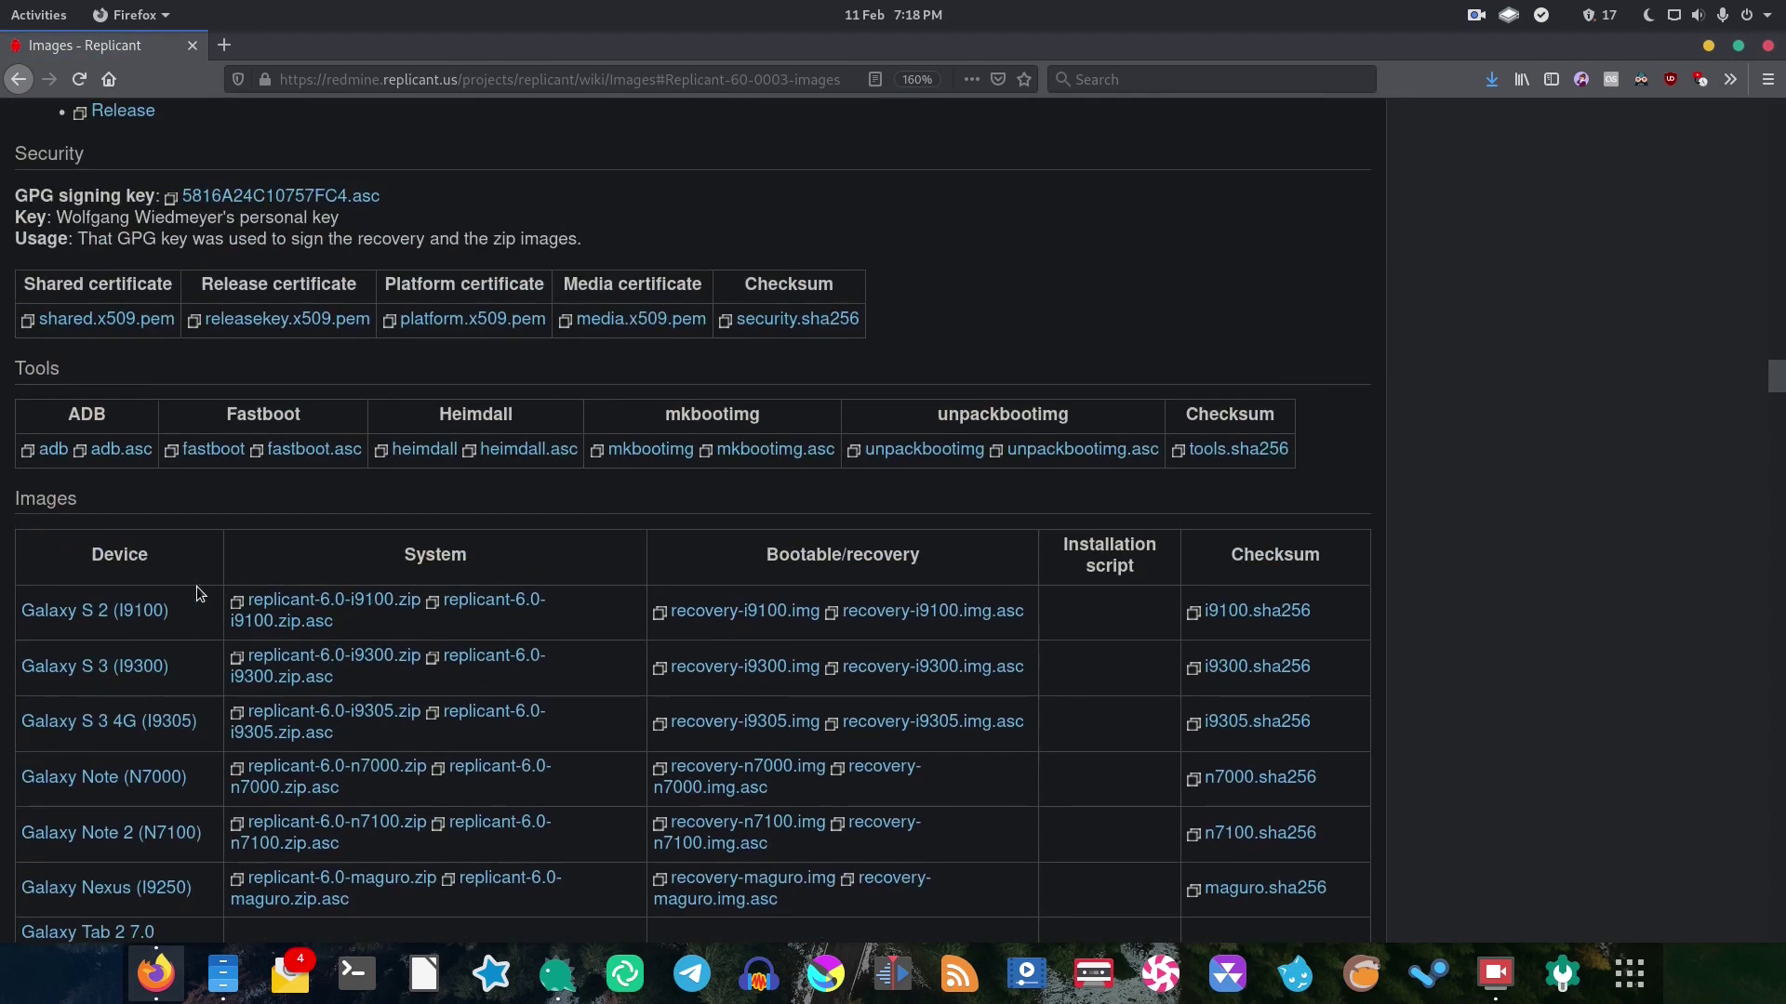
Start and cancel the replicant-6.0-i9100.zip and recovery-i9100.img downloads
click(347, 603)
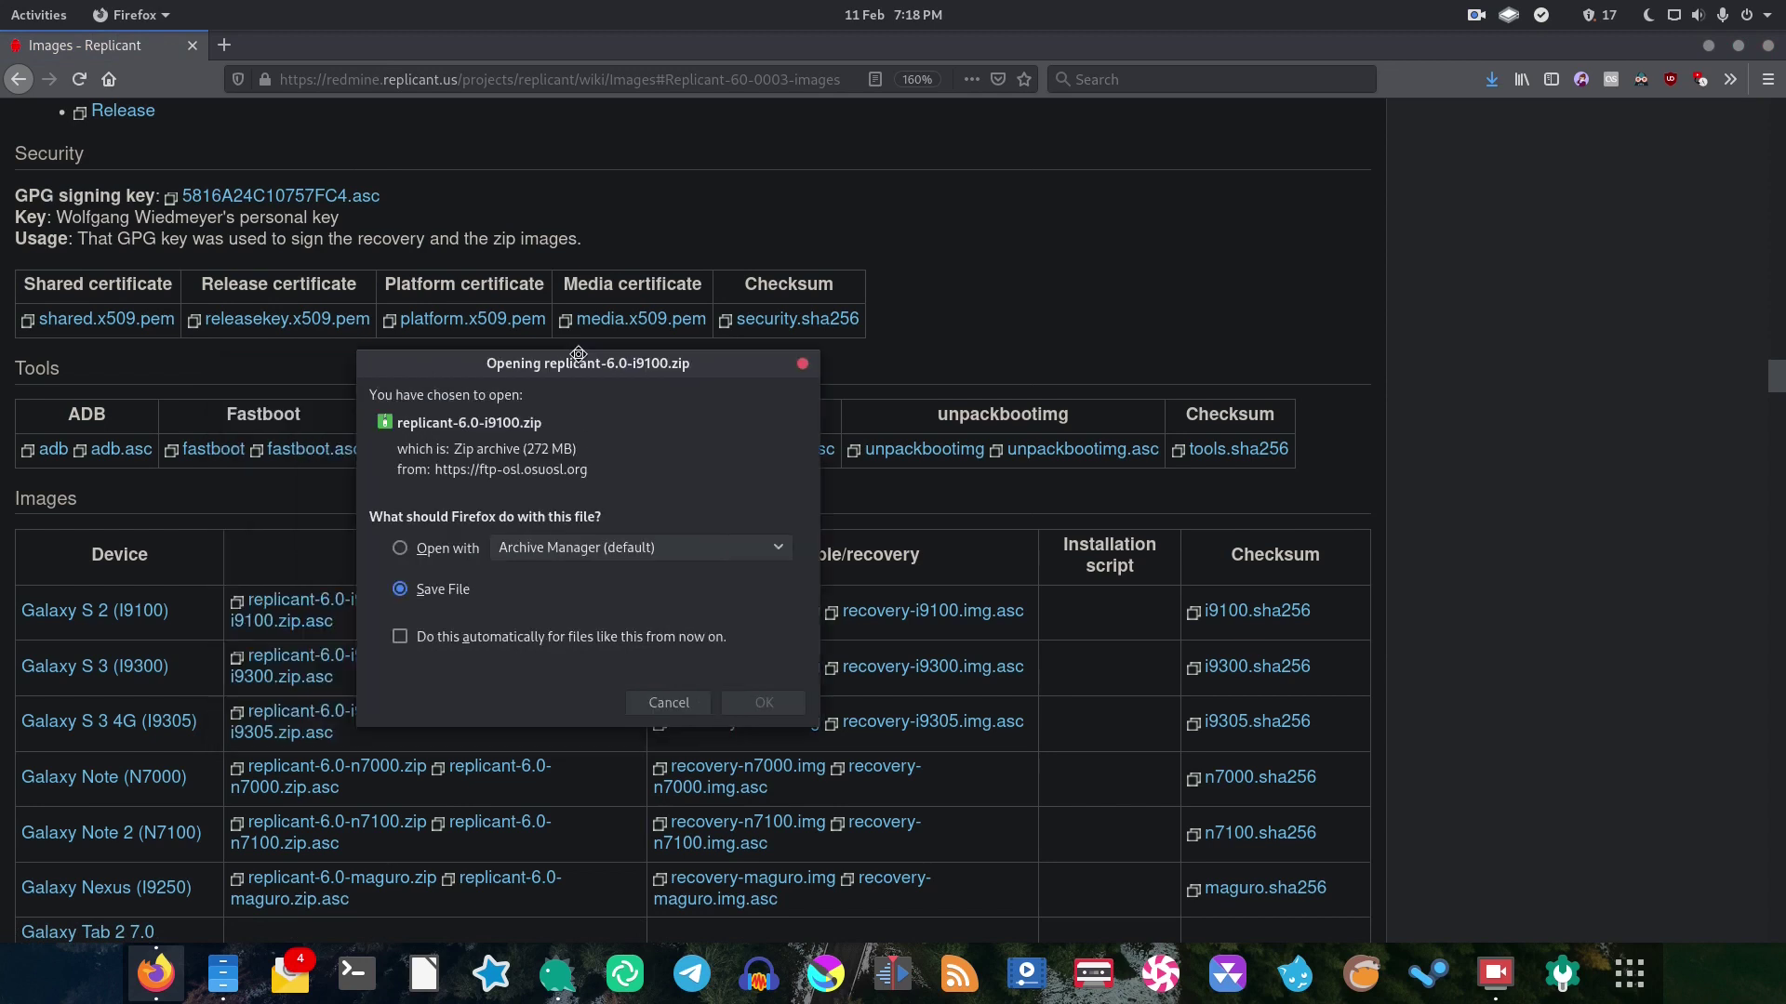
click(713, 697)
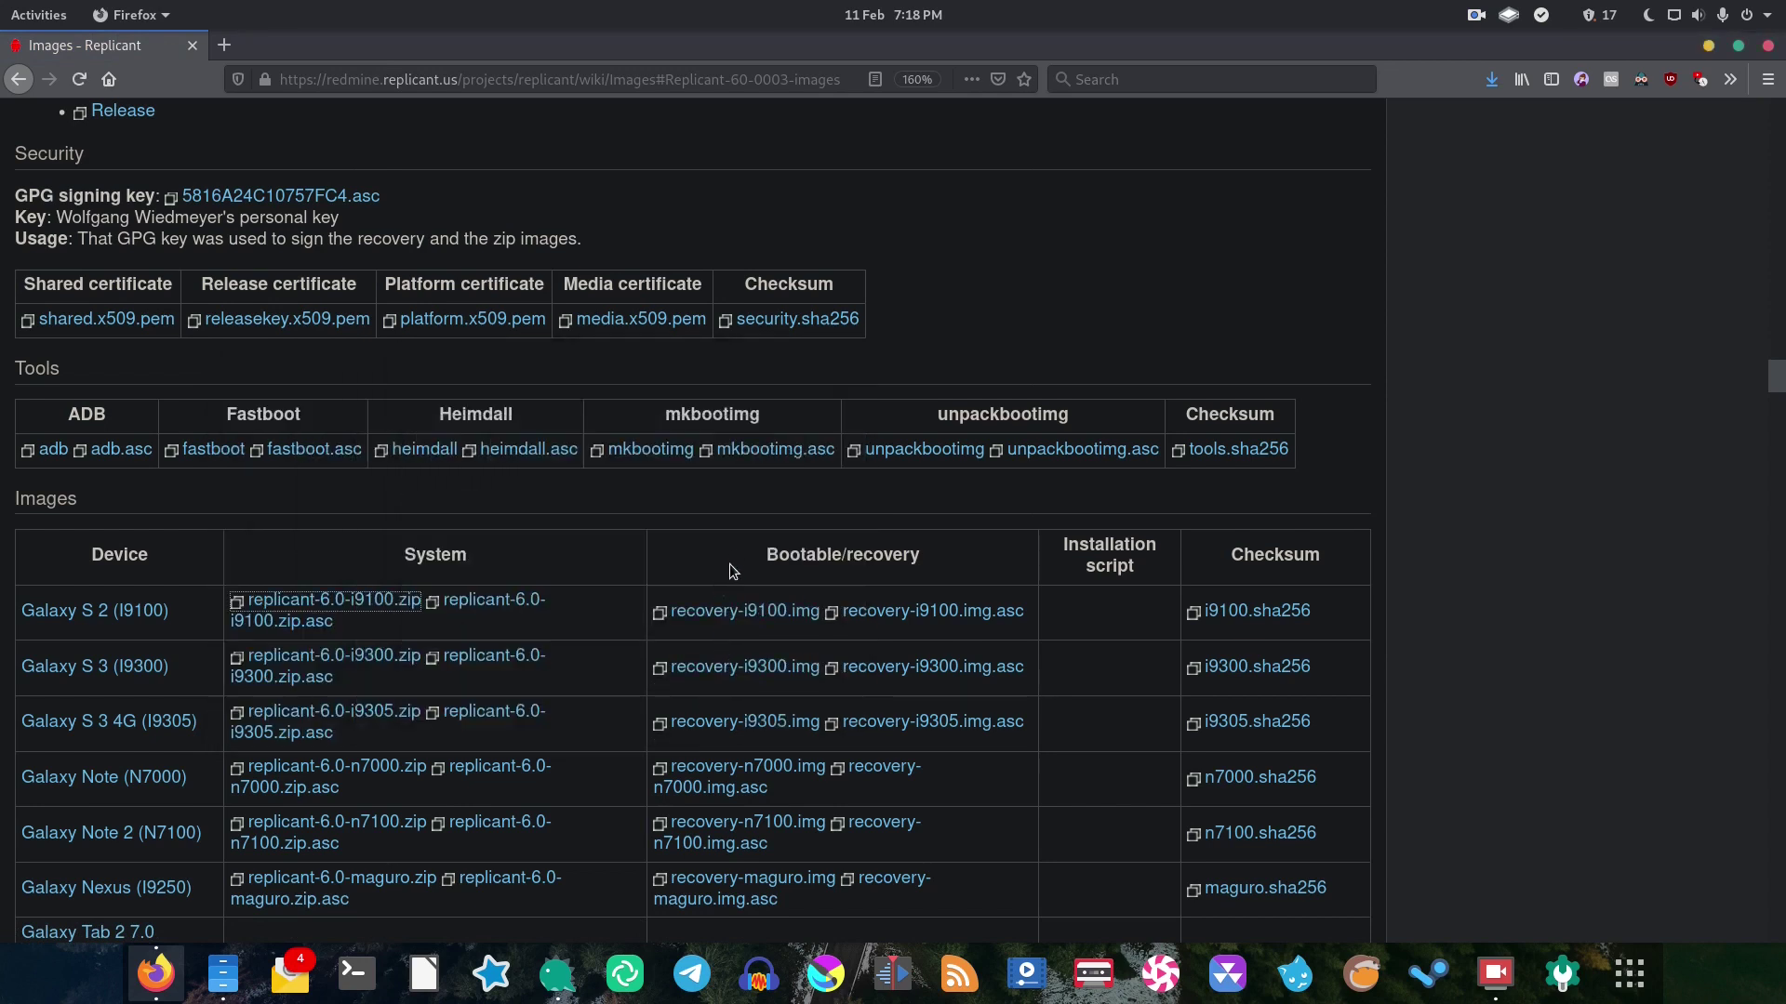
click(739, 614)
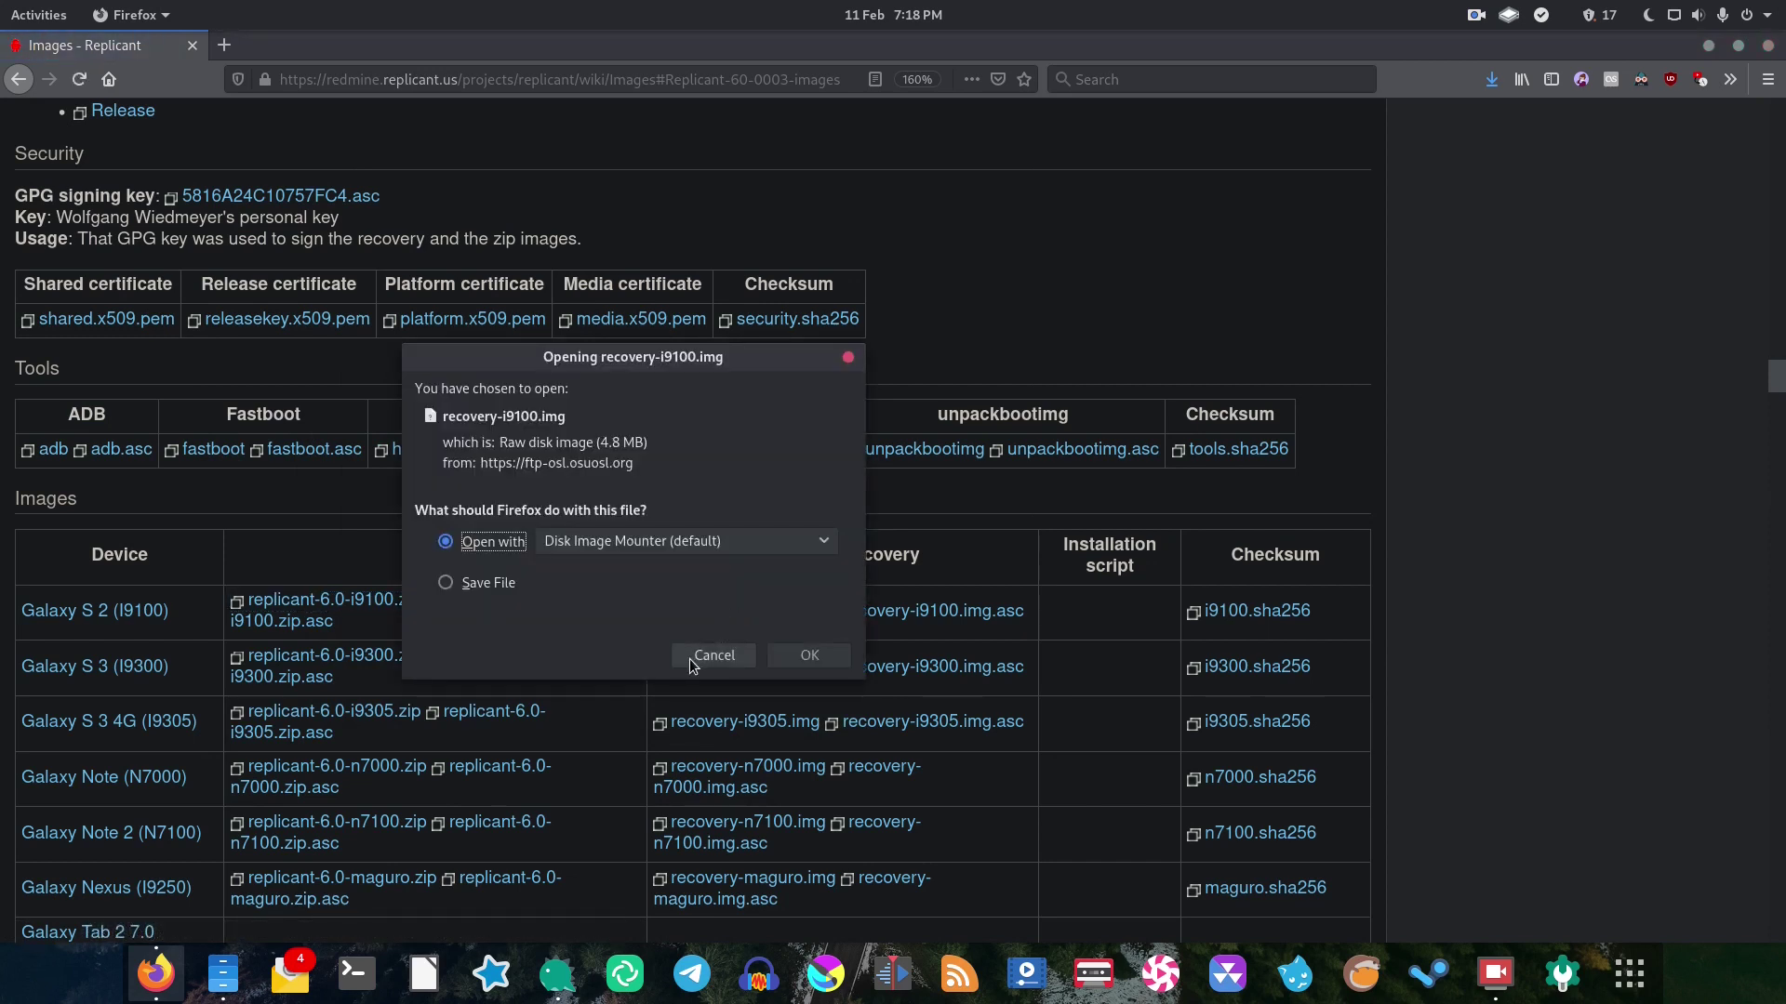
click(713, 656)
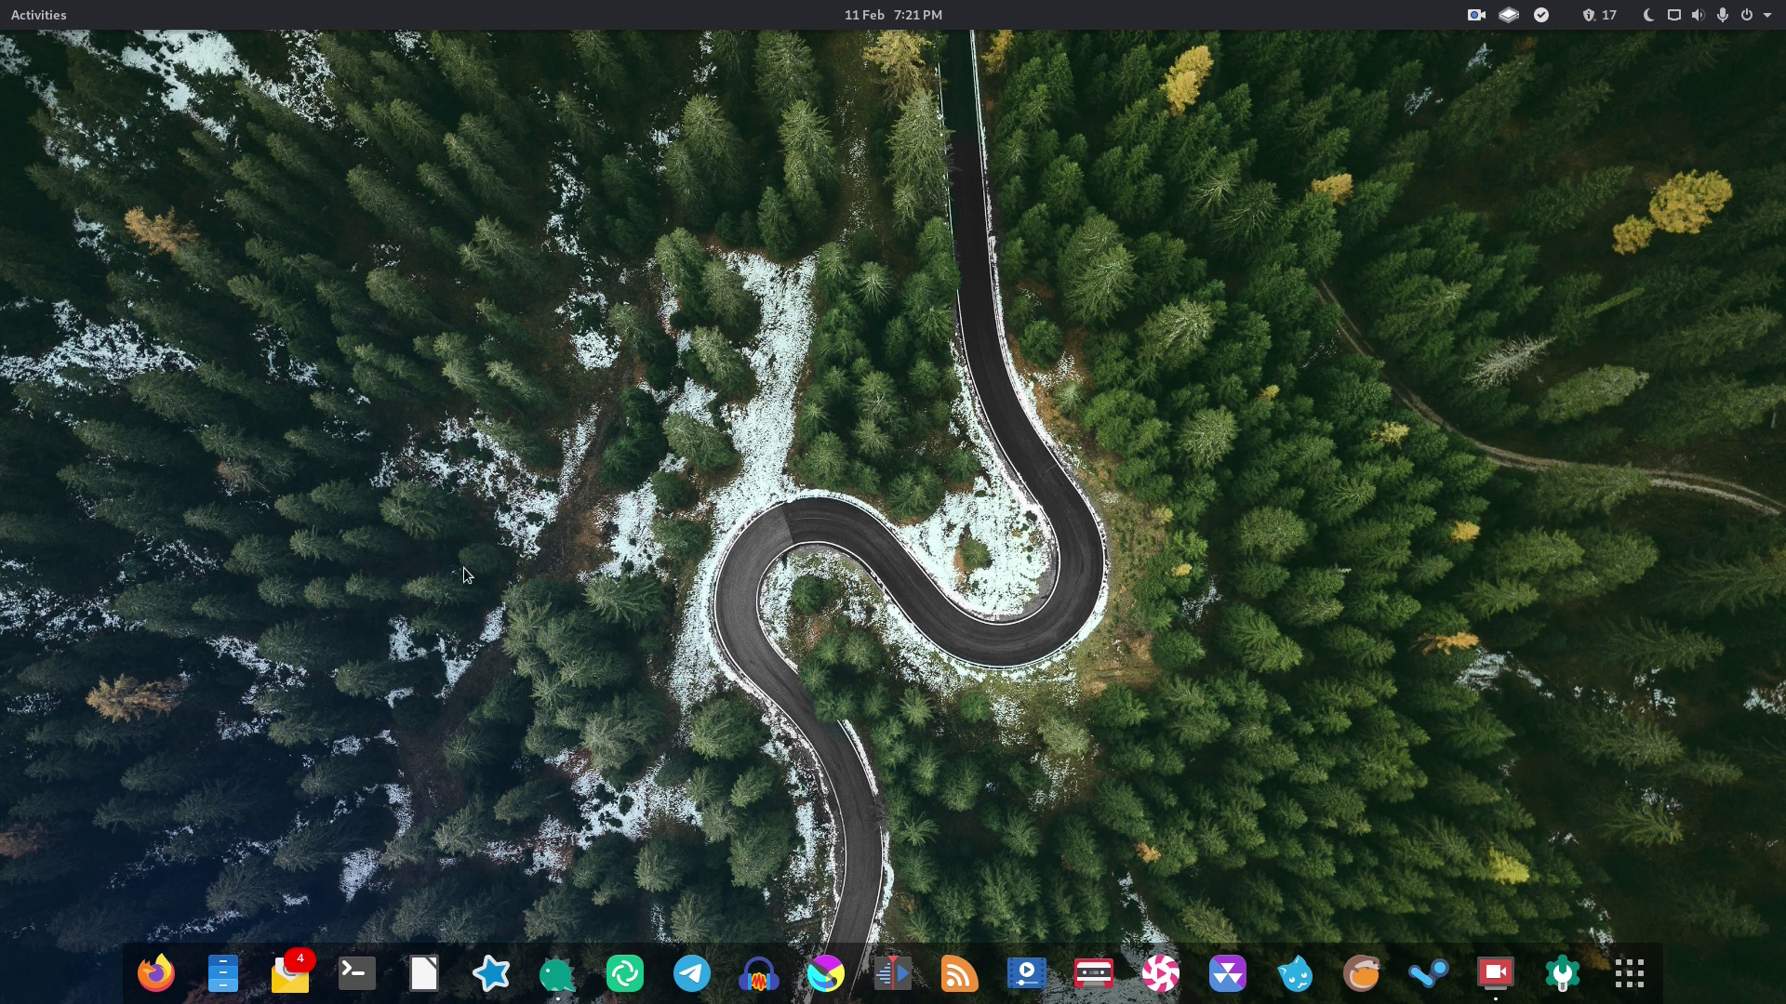
Run sudo pacman -S heimdall in a new terminal and confirm the install with y
click(356, 973)
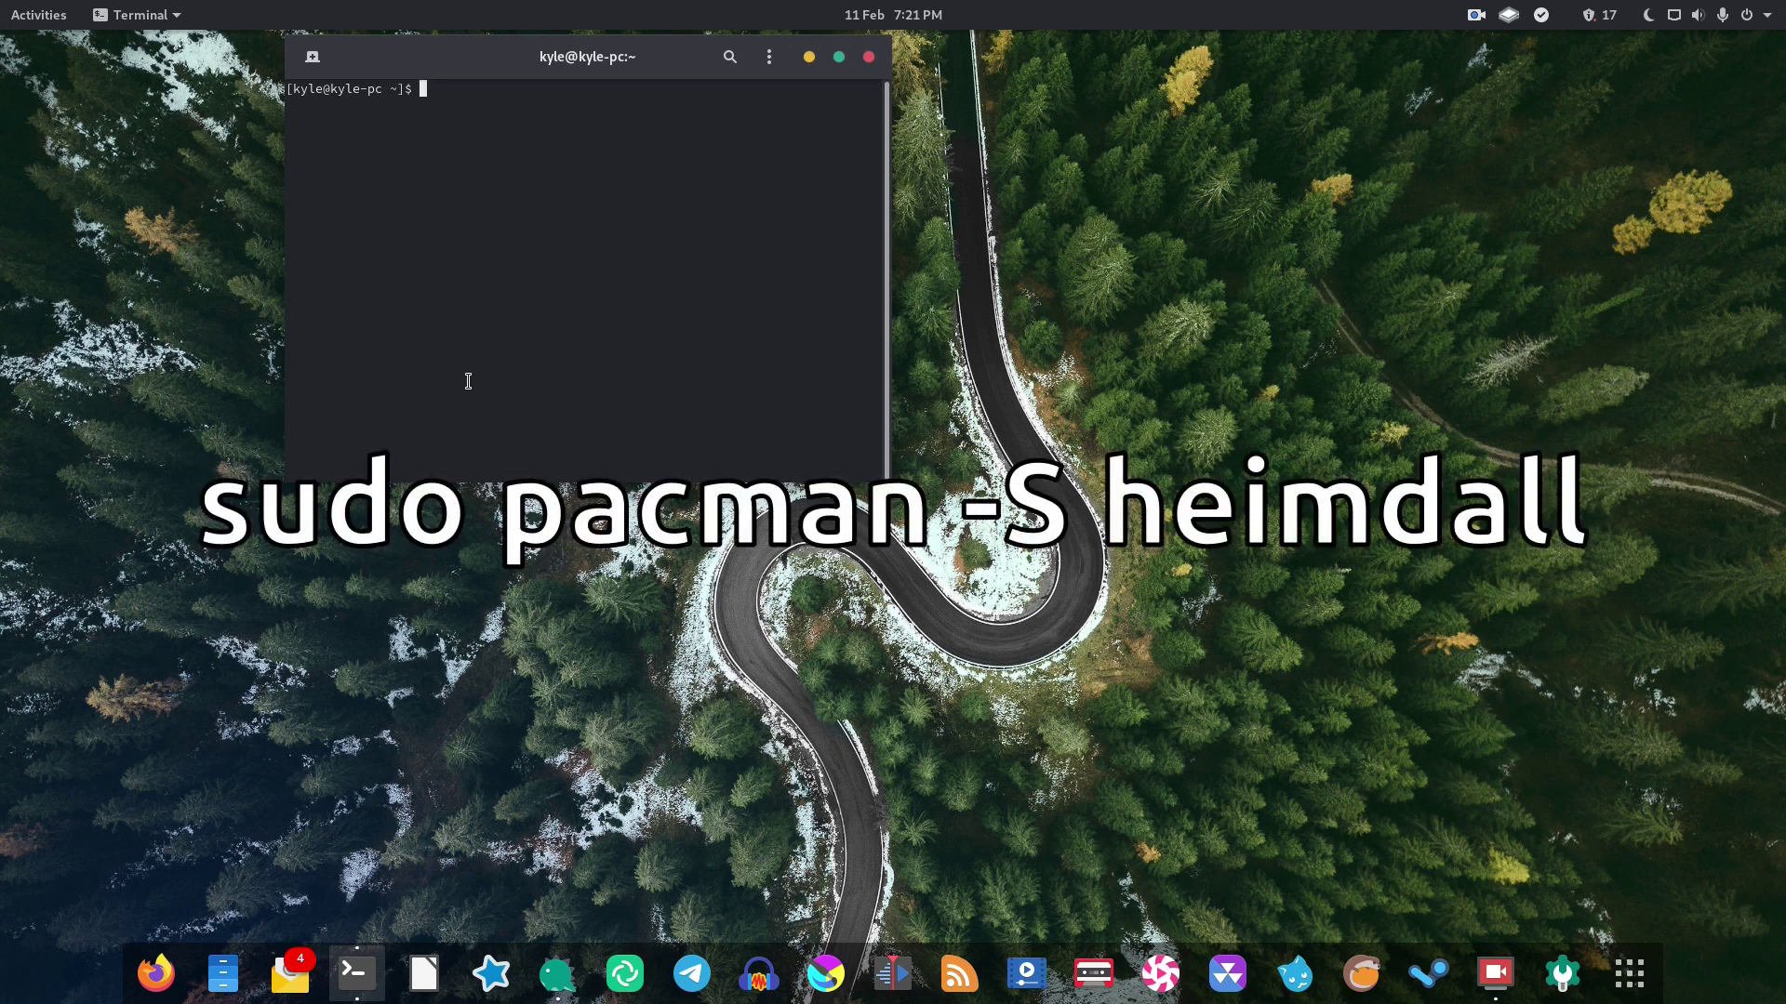
text(sudo pacman -S heimdall)
key(Return)
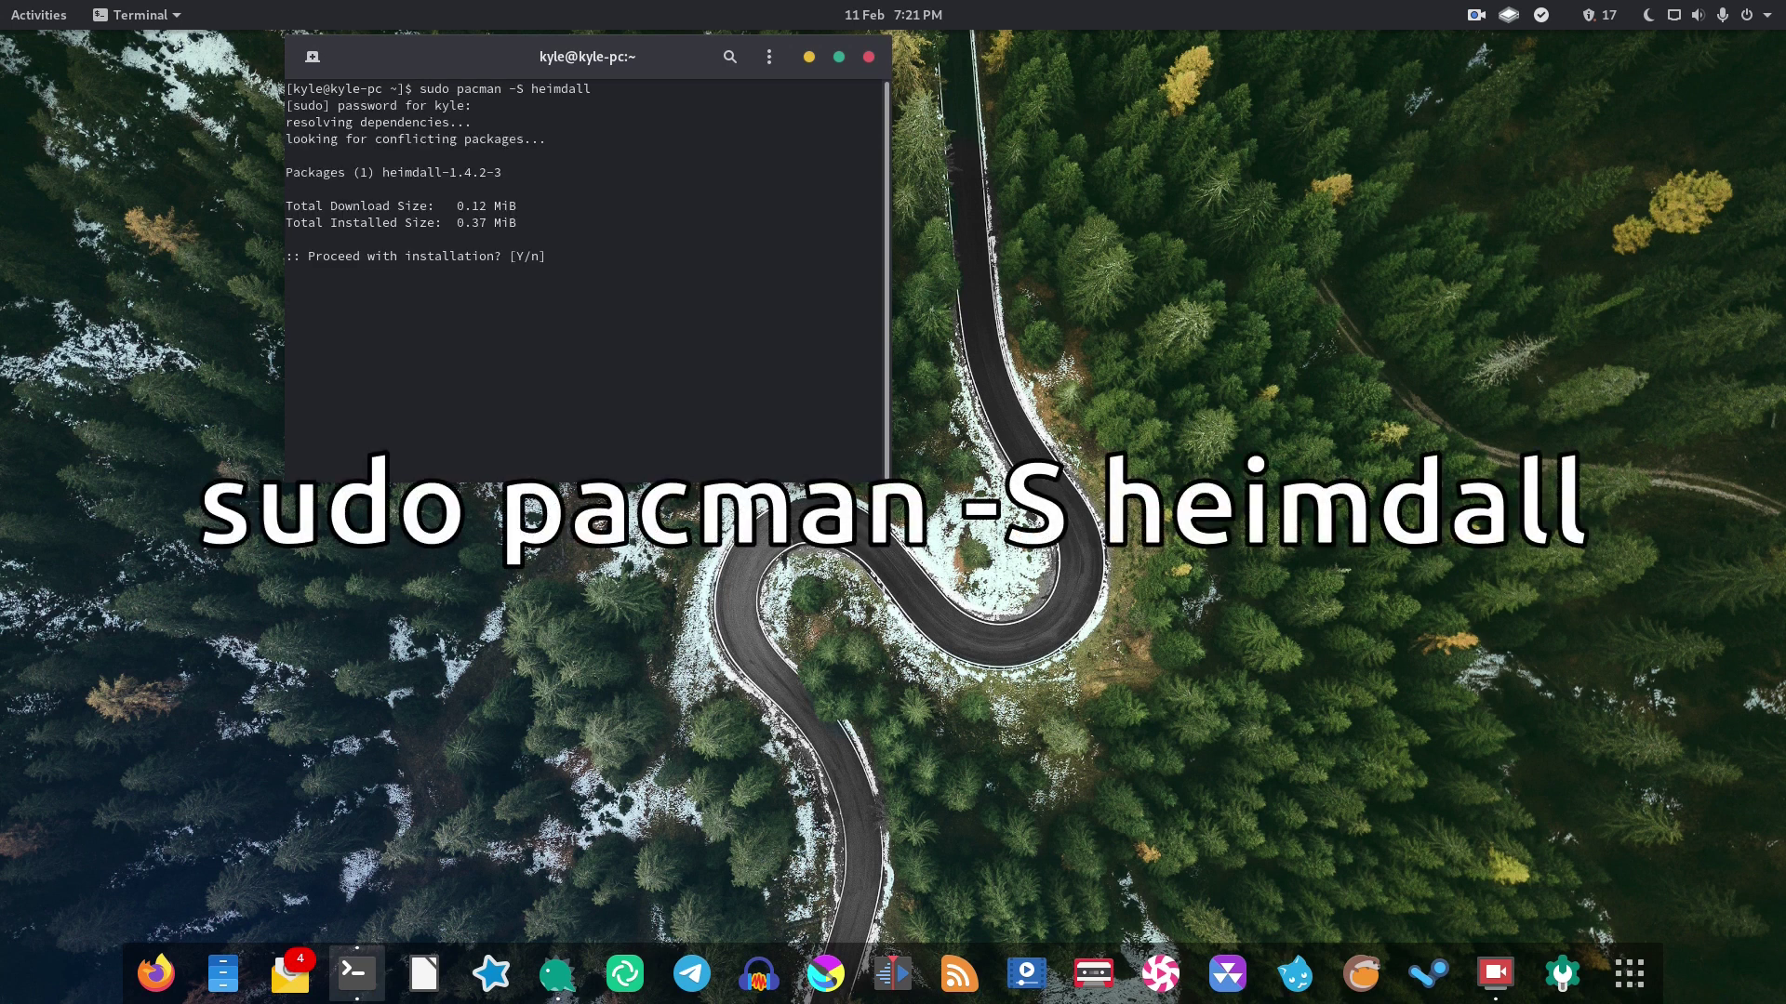
text(y)
key(Return)
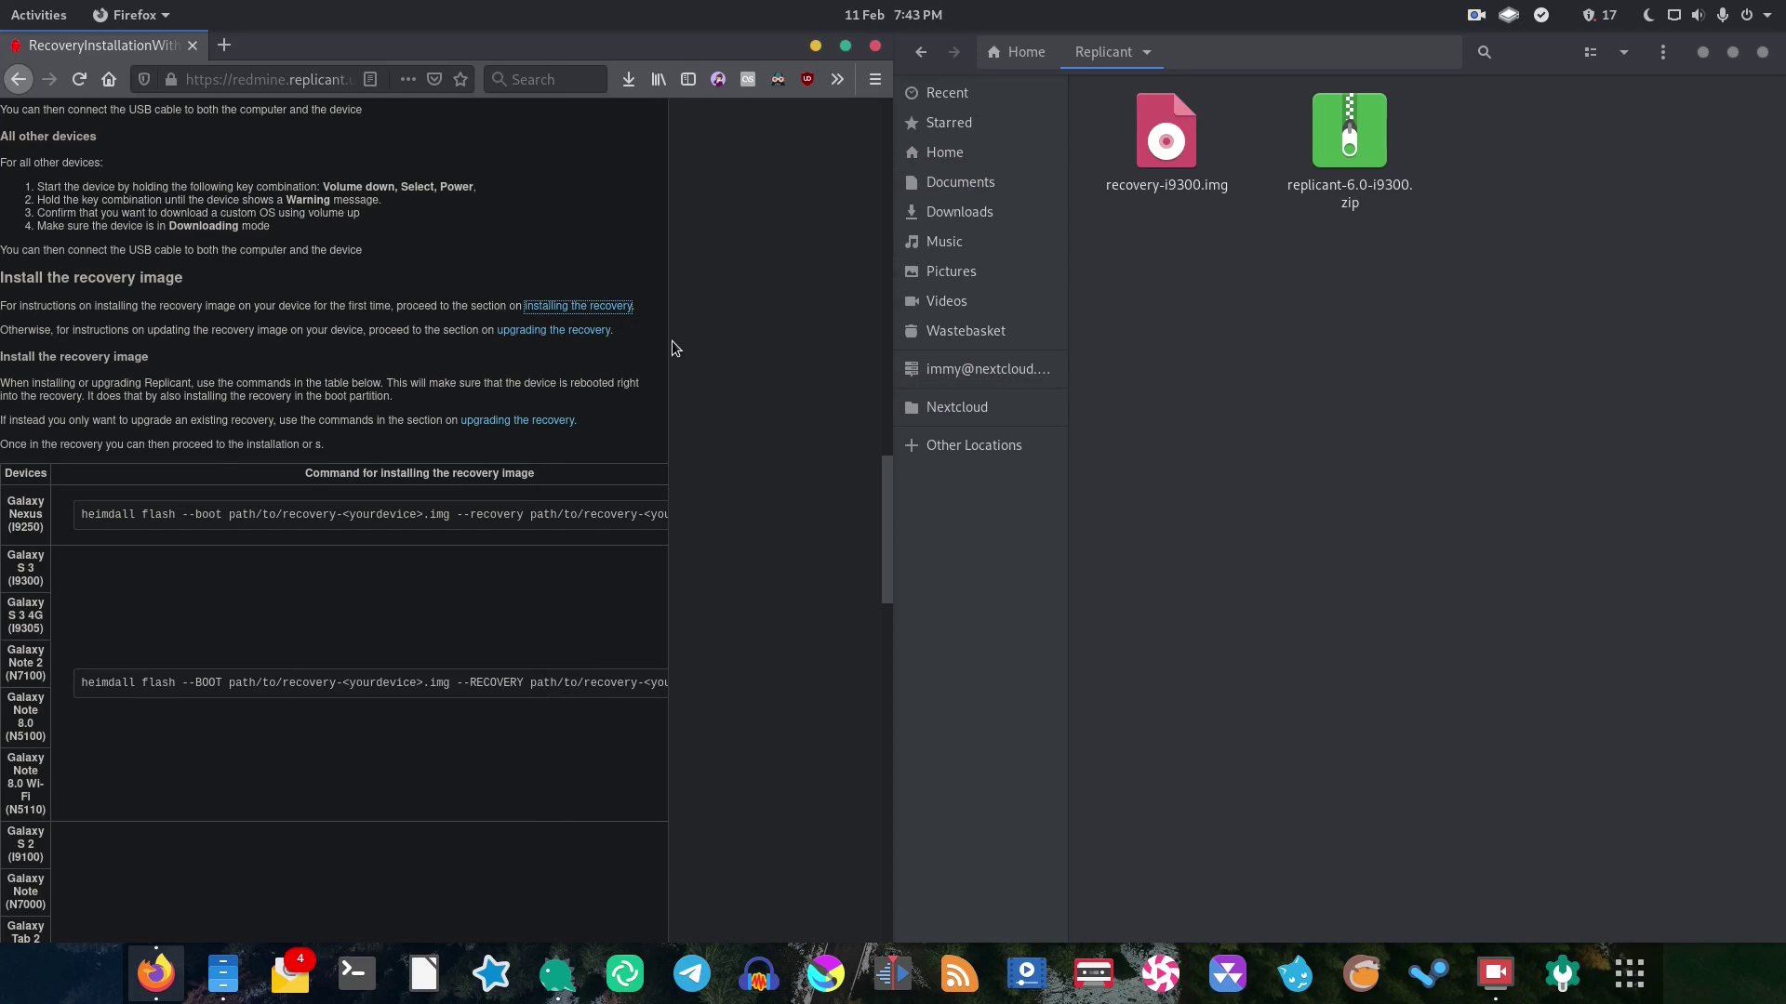
Open a terminal in the Replicant folder and locate the Galaxy S 3 (I9300) flashing instructions
right_click(1431, 477)
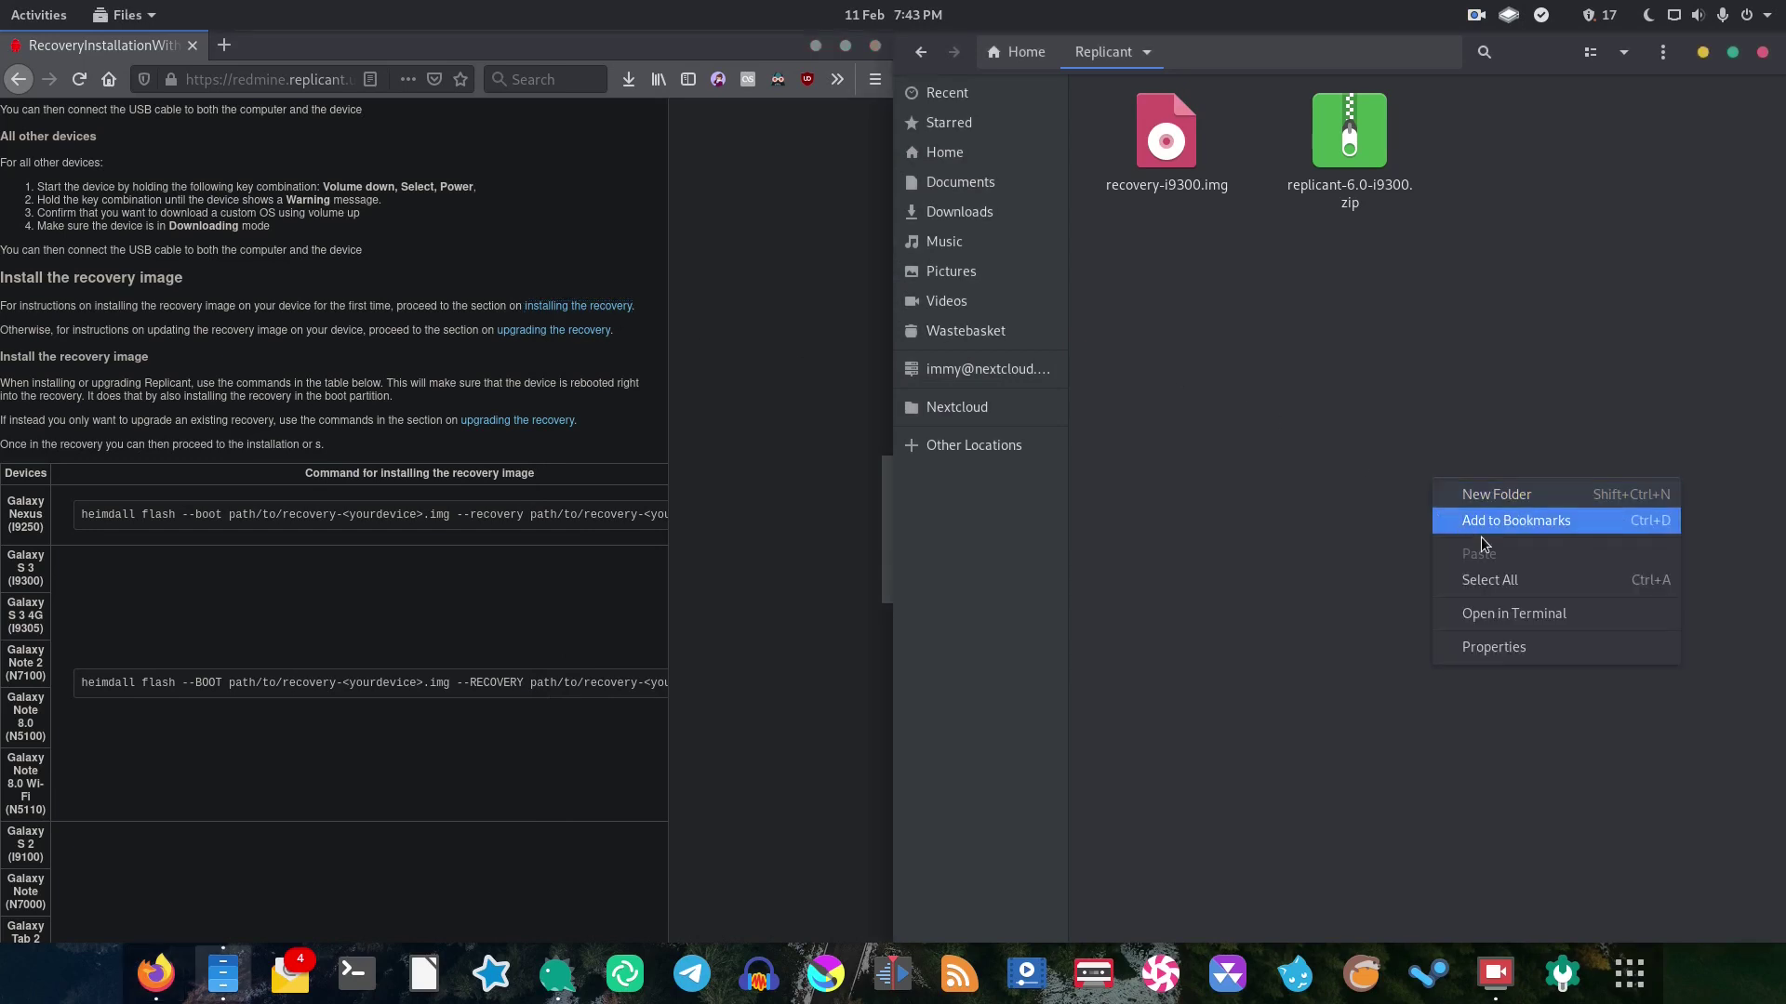
click(1491, 613)
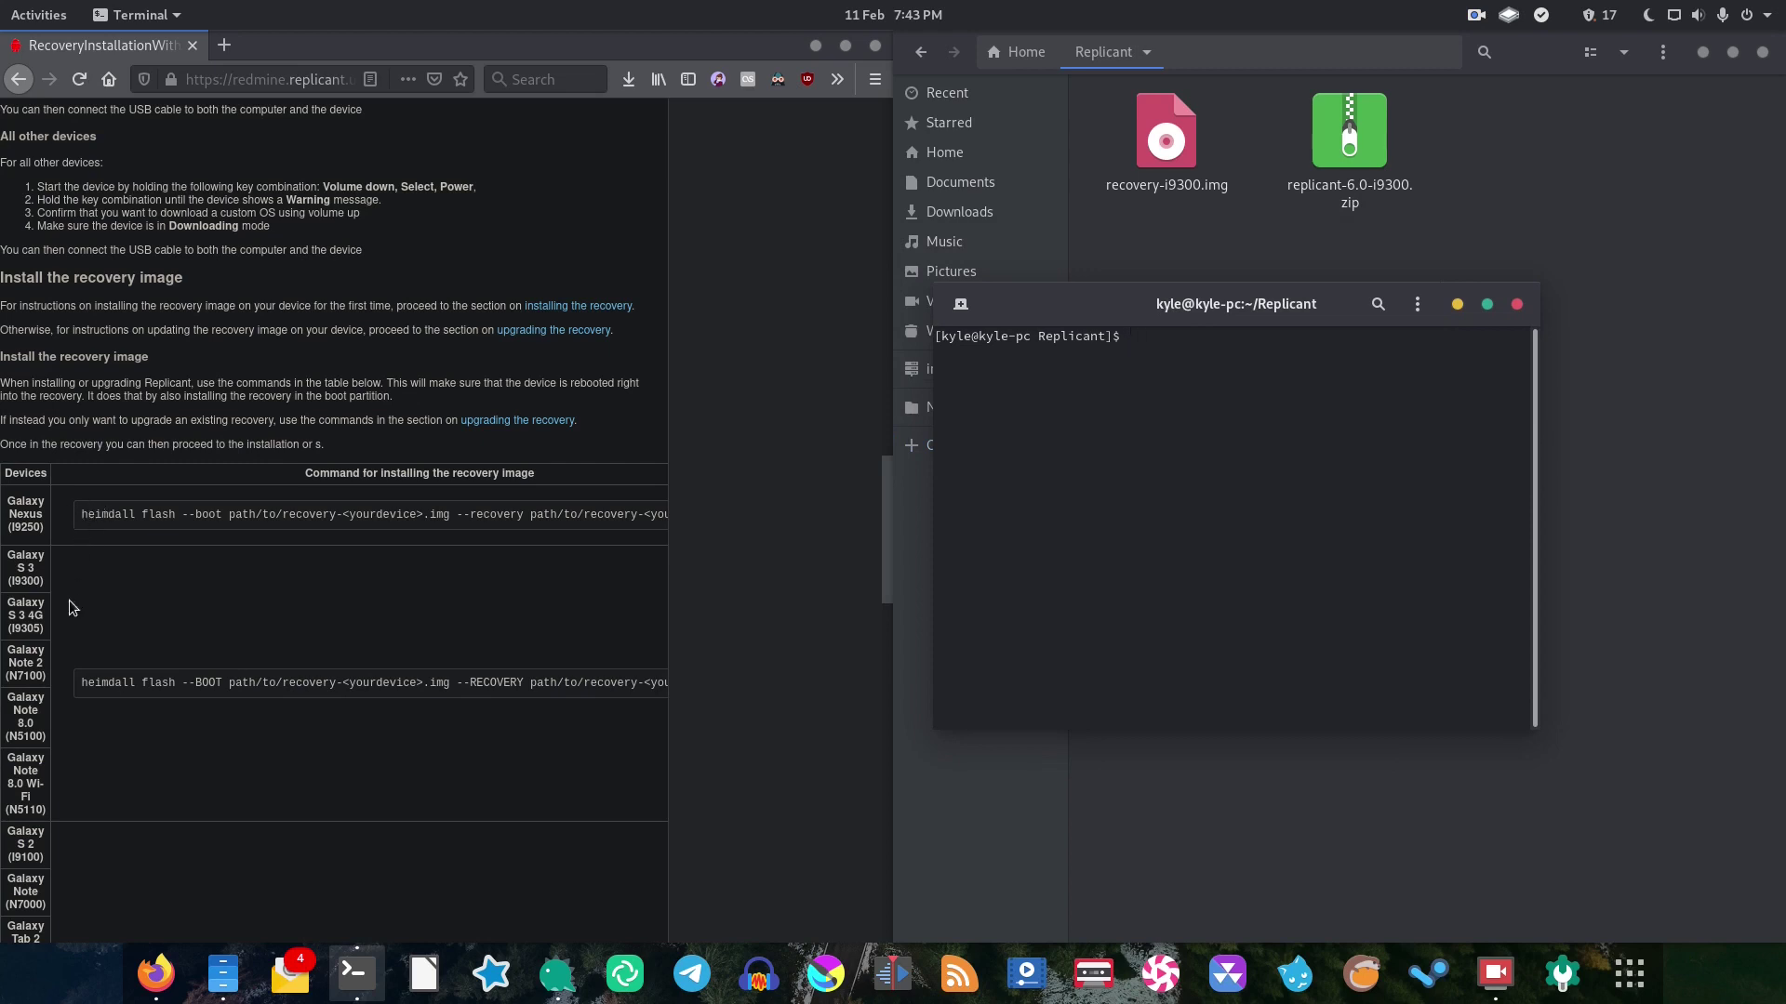
scroll(70, 617, down, 3)
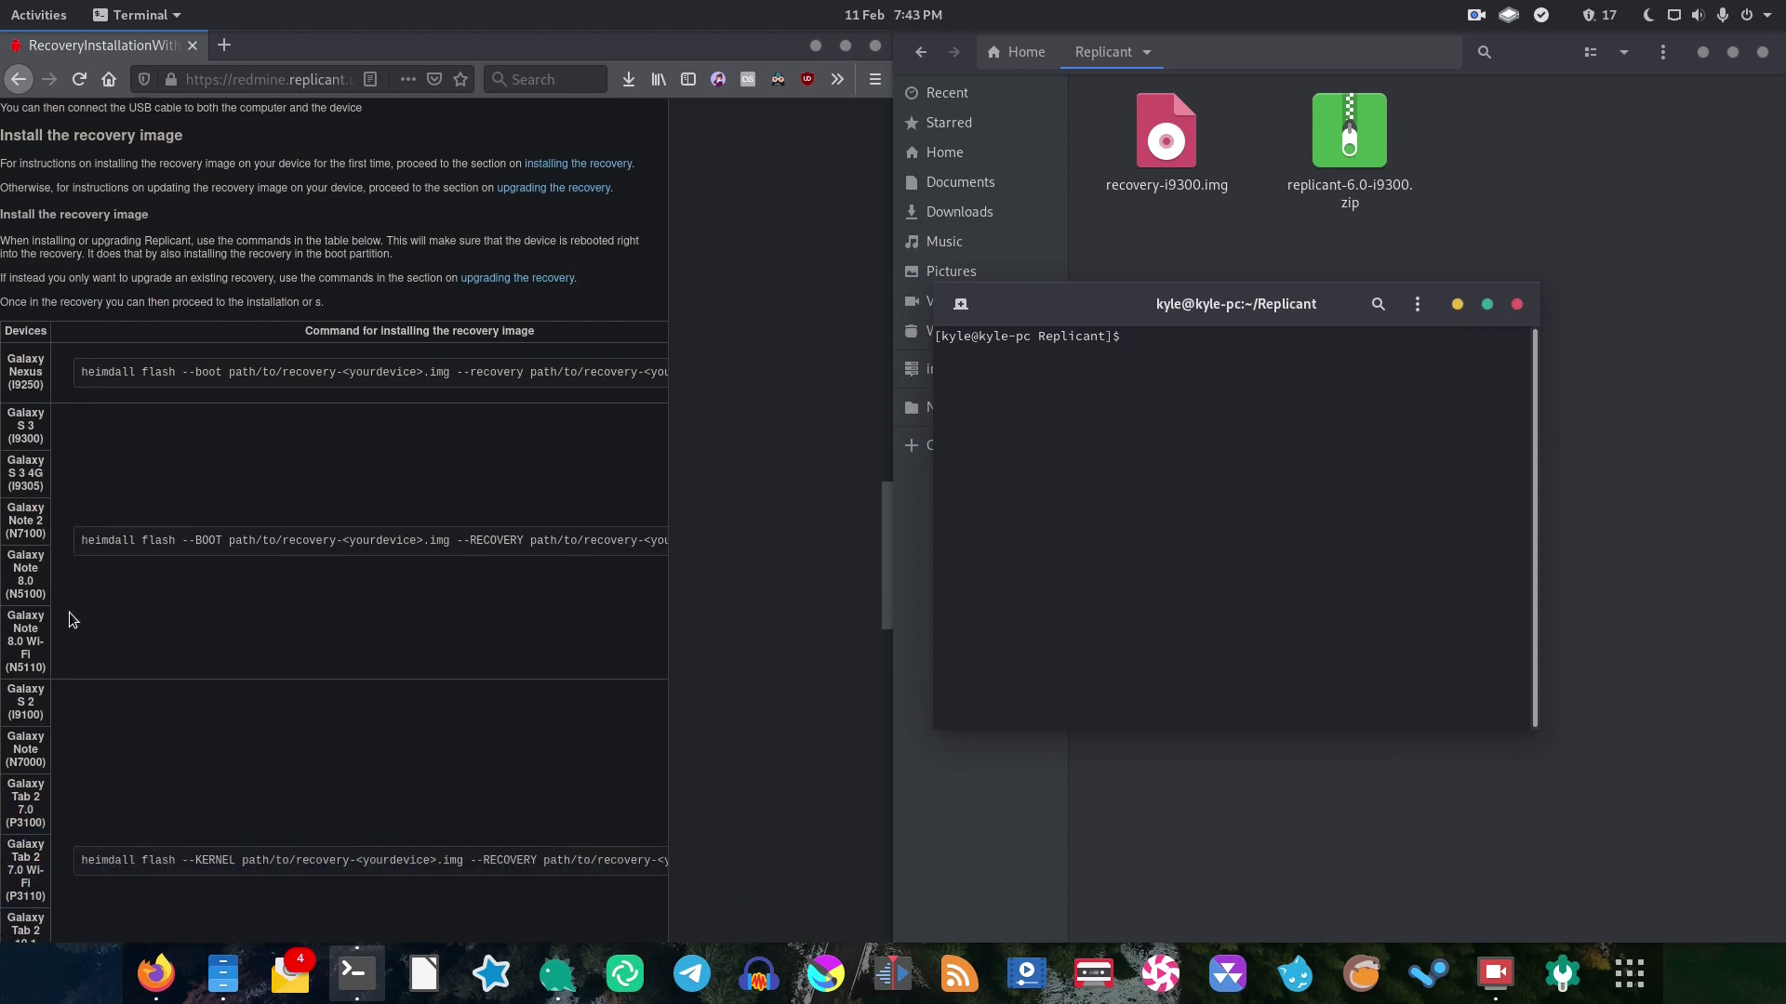
scroll(69, 601, down, 2)
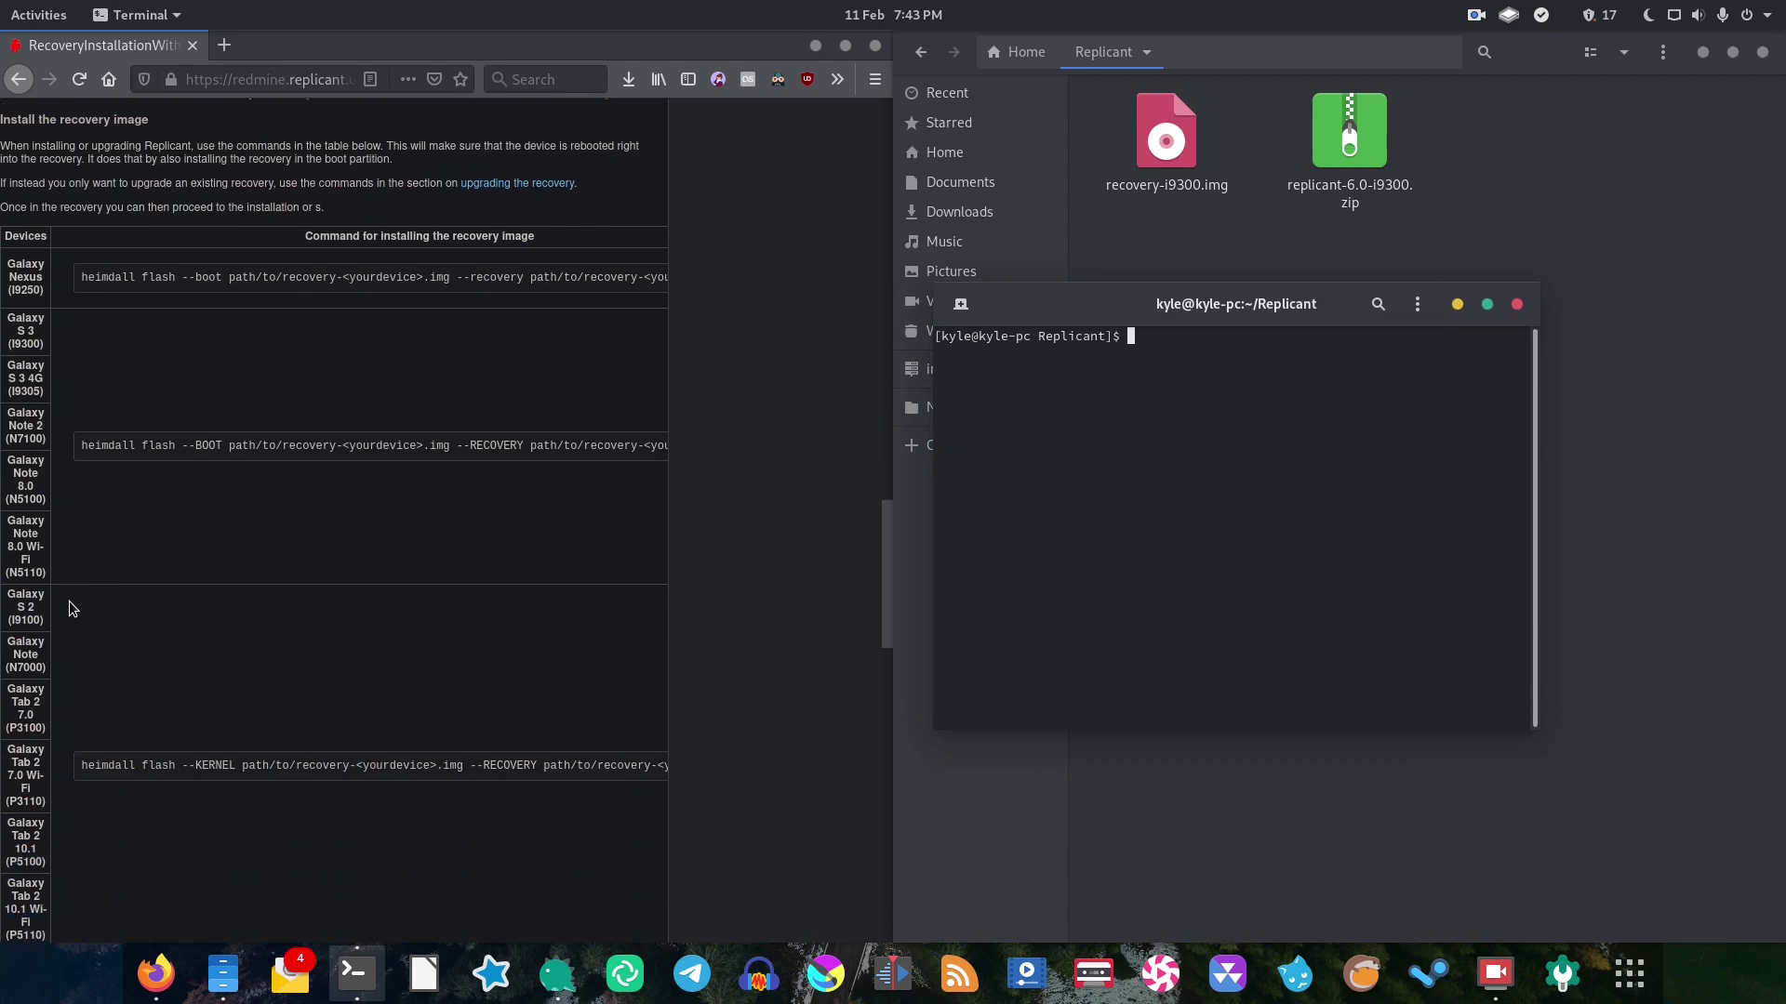
scroll(69, 601, down, 1)
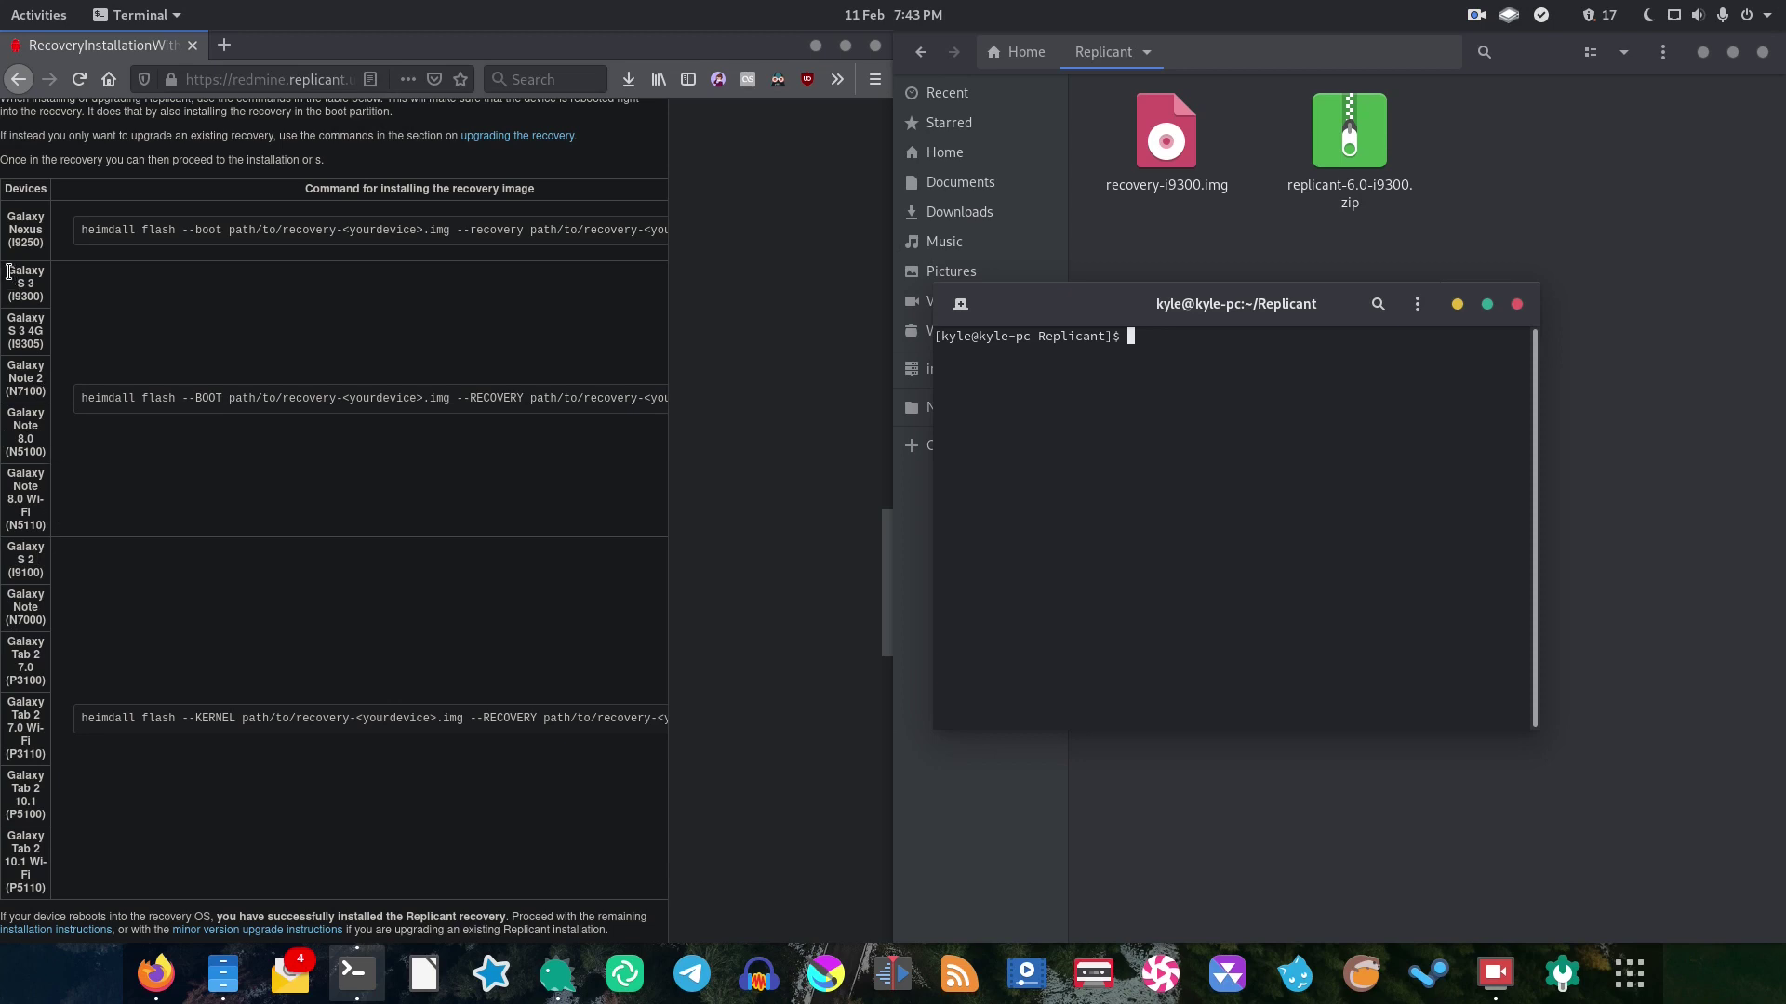
drag(12, 273, 42, 298)
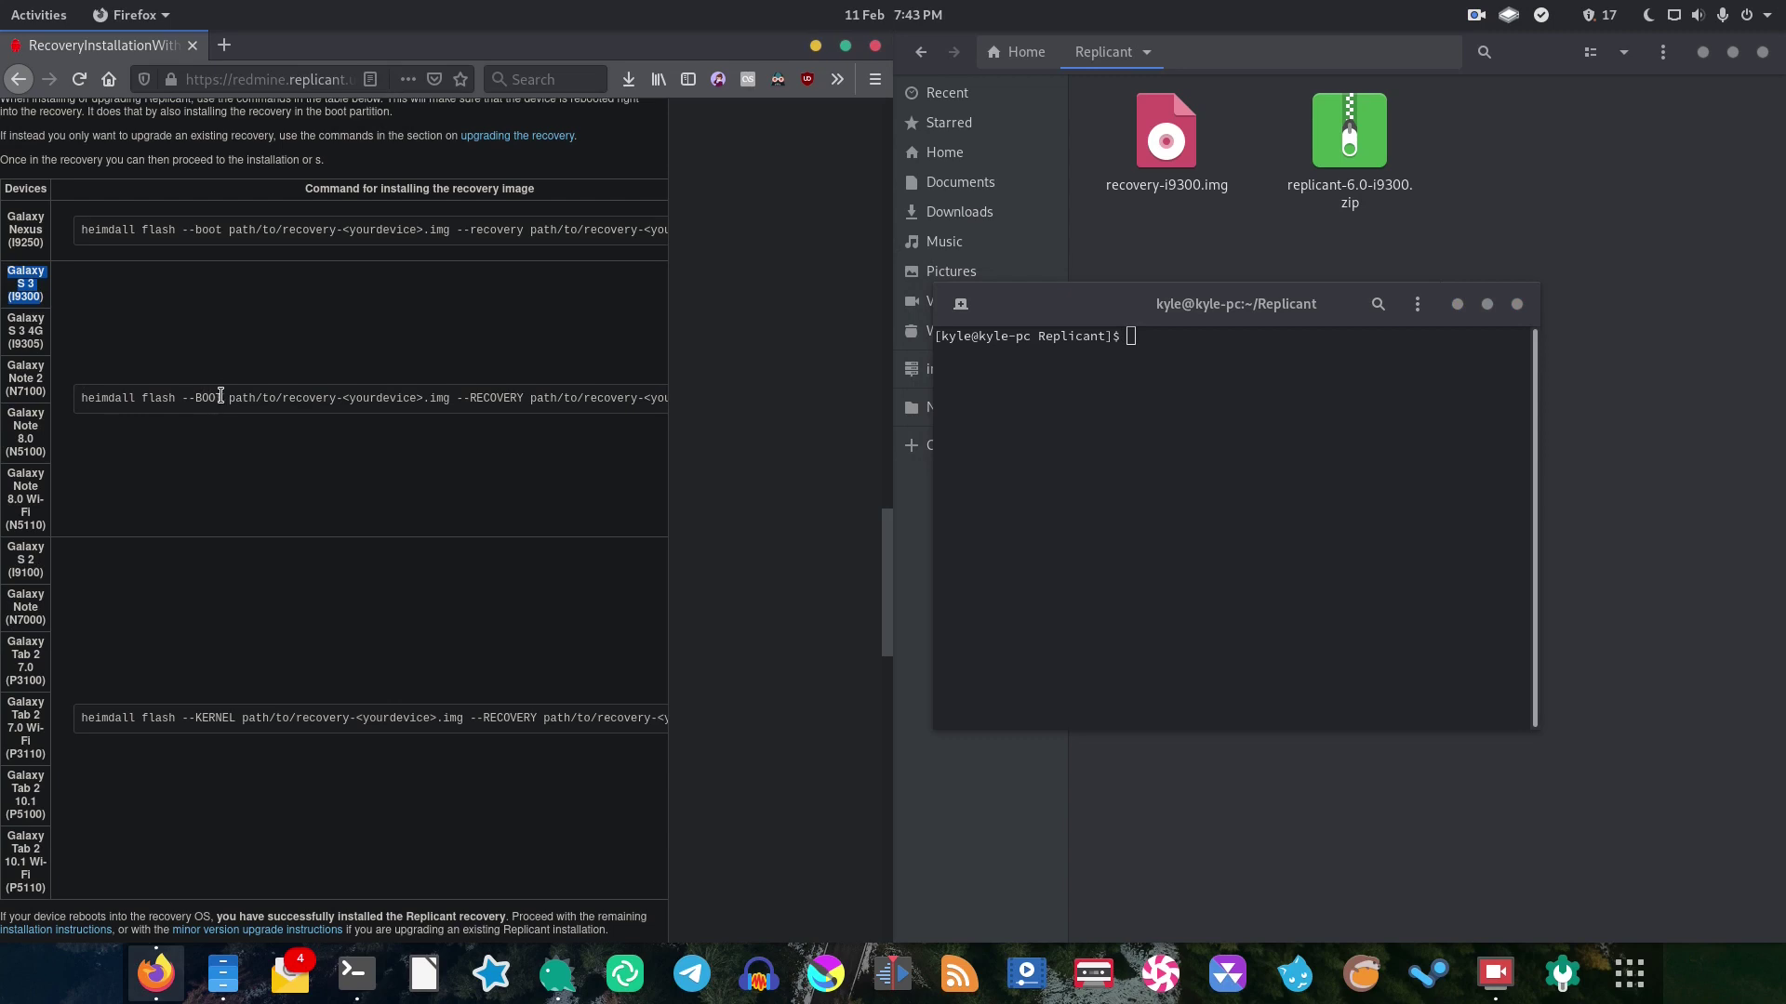
Build the command heimdall flash --BOOT followed by the recovery-i9300.img path in the terminal
drag(223, 398, 65, 412)
right_click(101, 391)
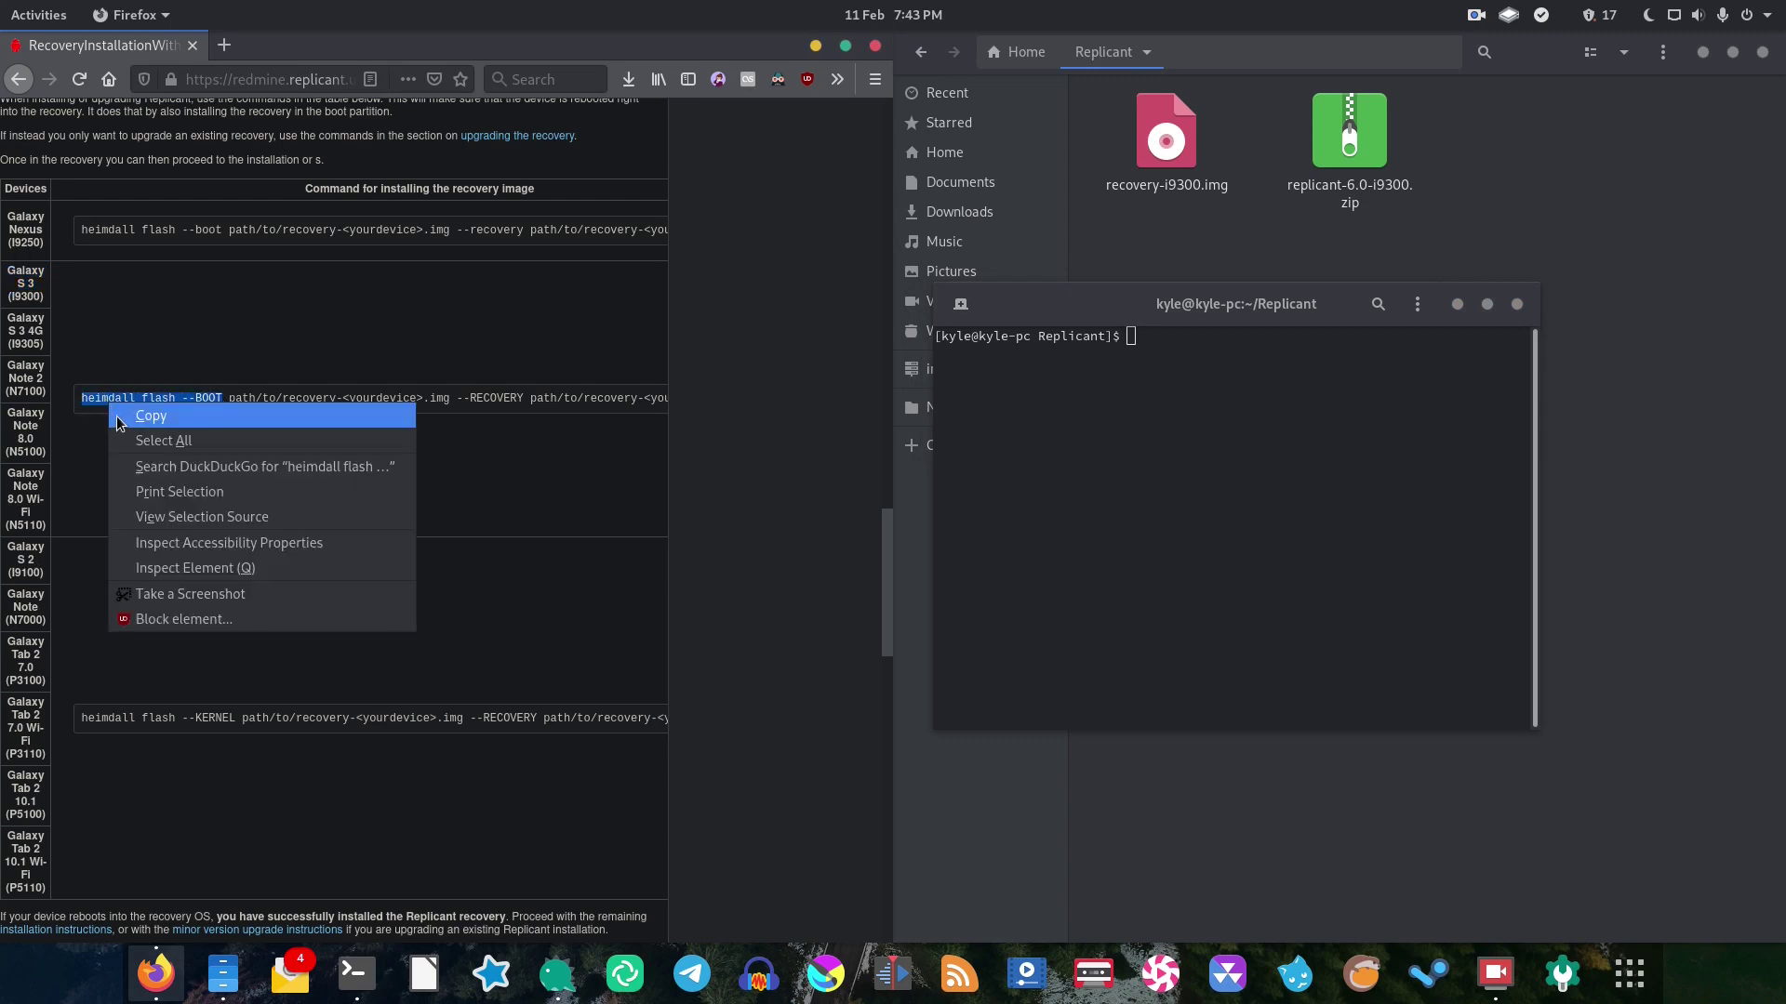
click(117, 415)
click(1080, 445)
right_click(1080, 444)
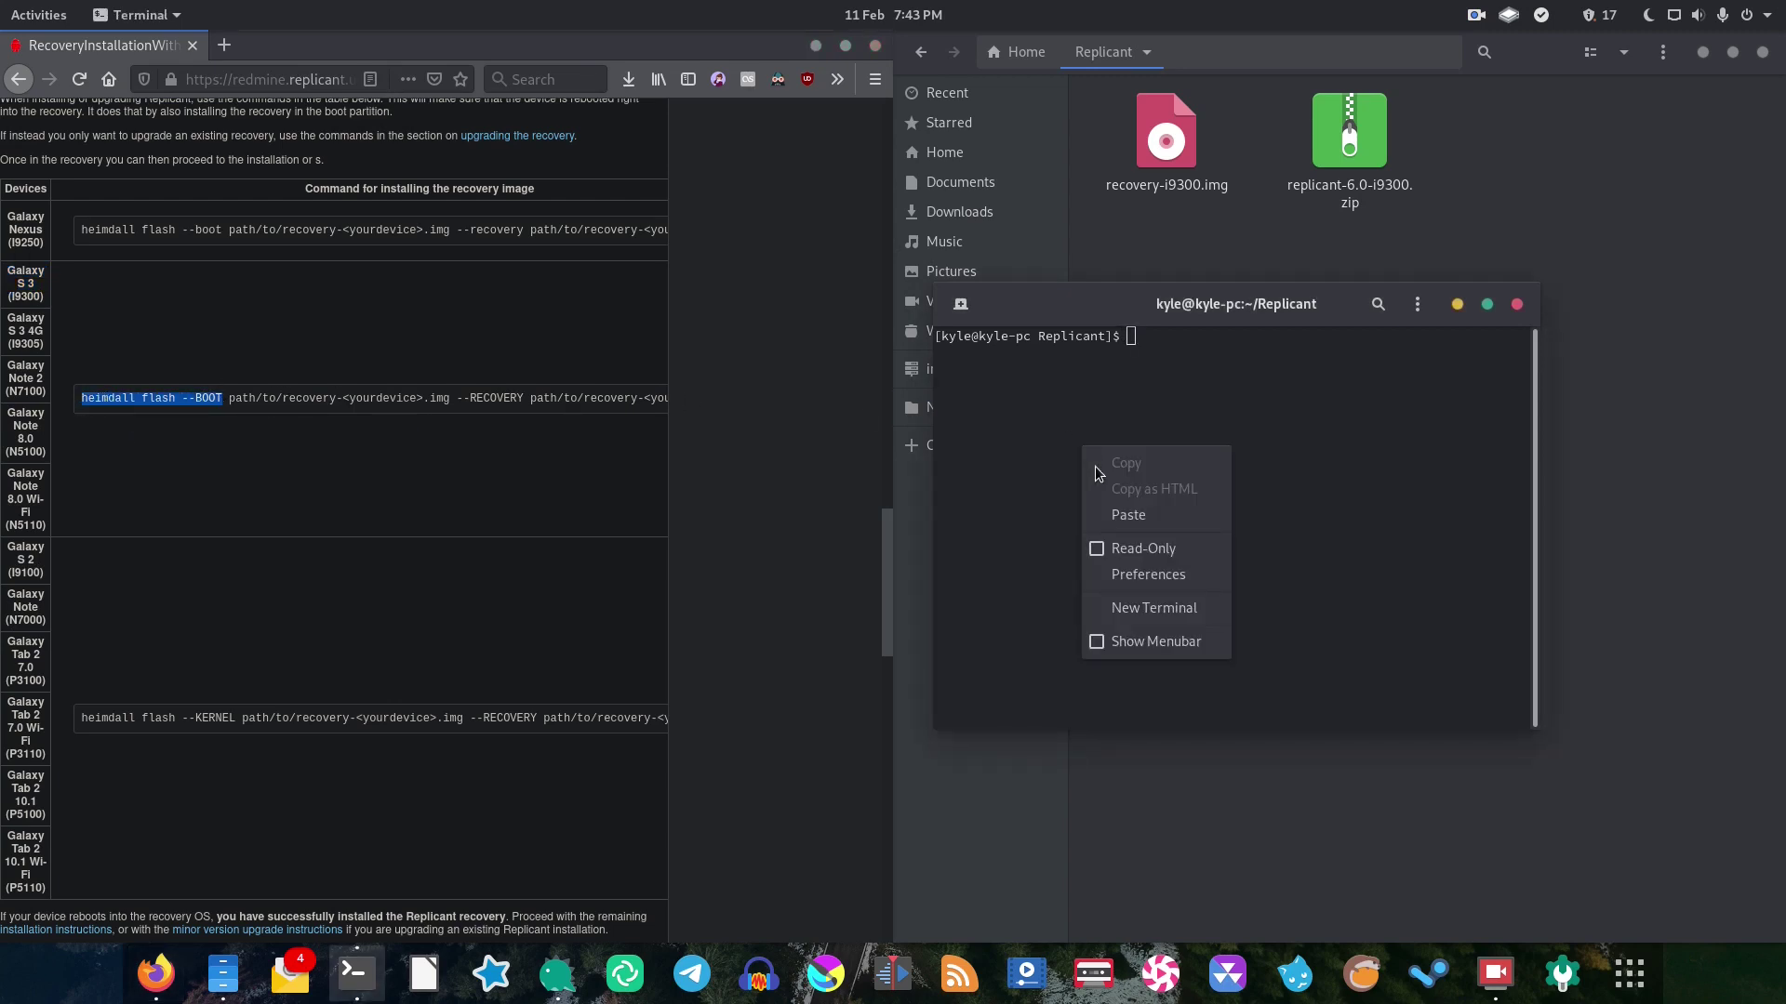
click(1104, 509)
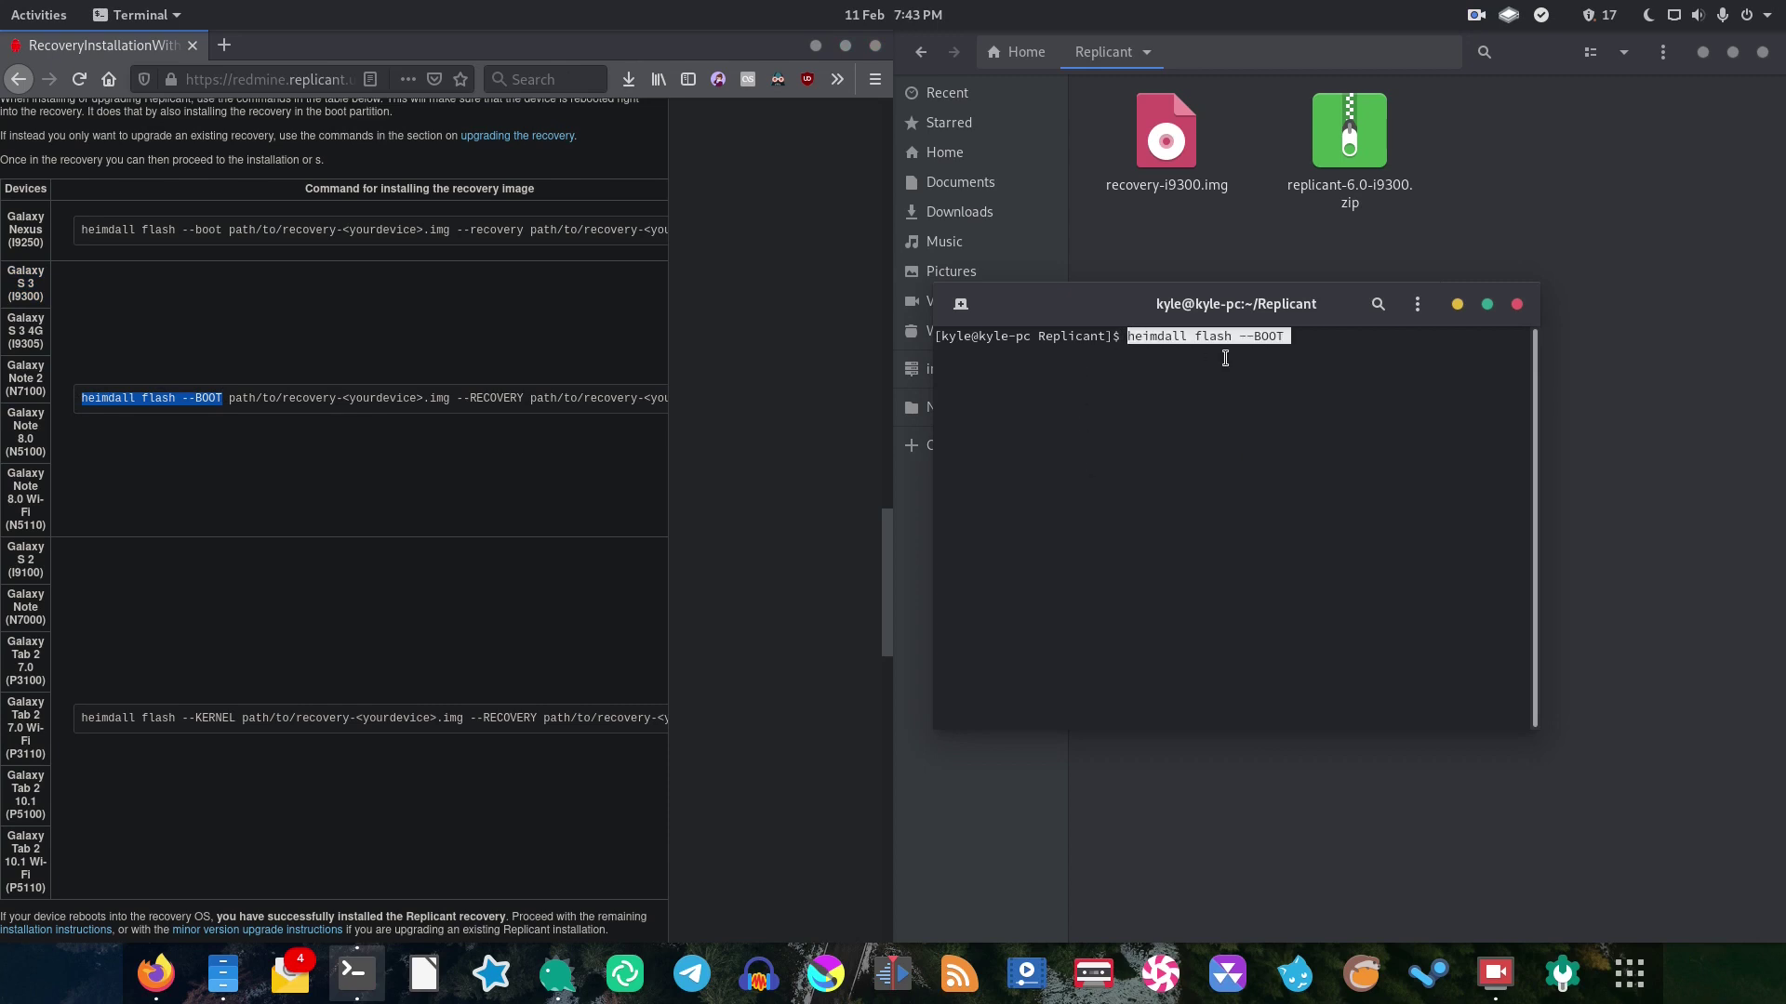
drag(1189, 297, 1000, 311)
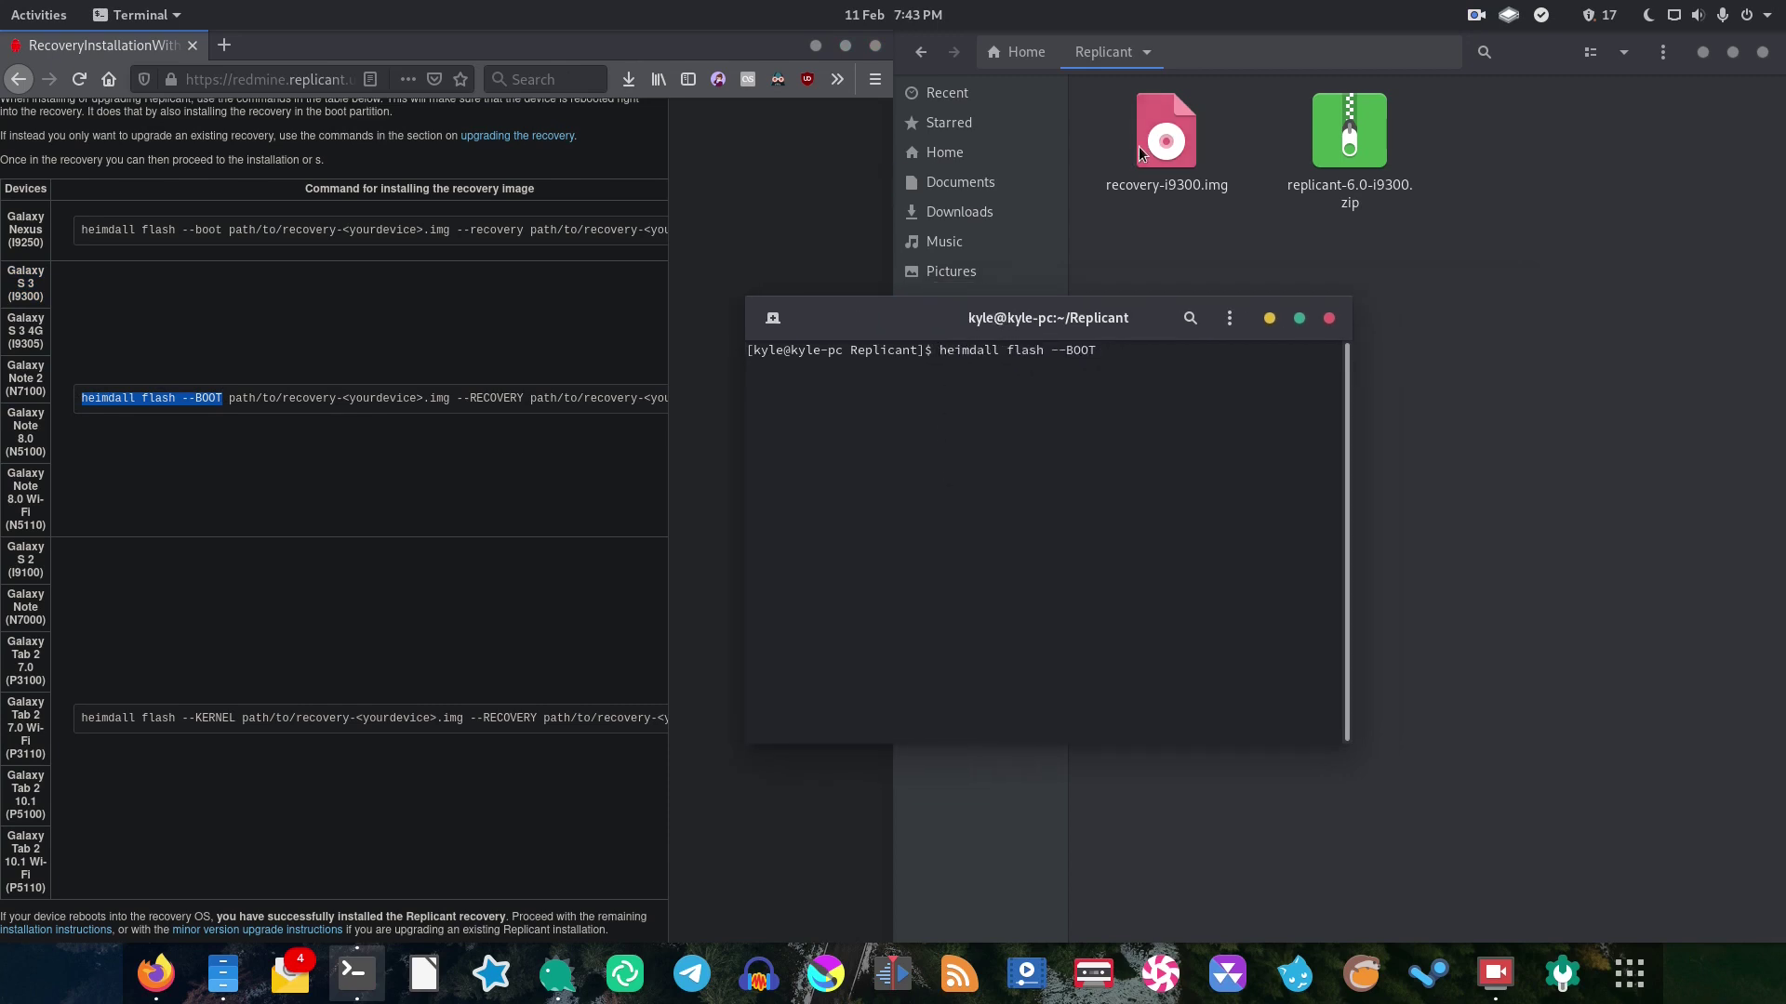
drag(1166, 135, 789, 499)
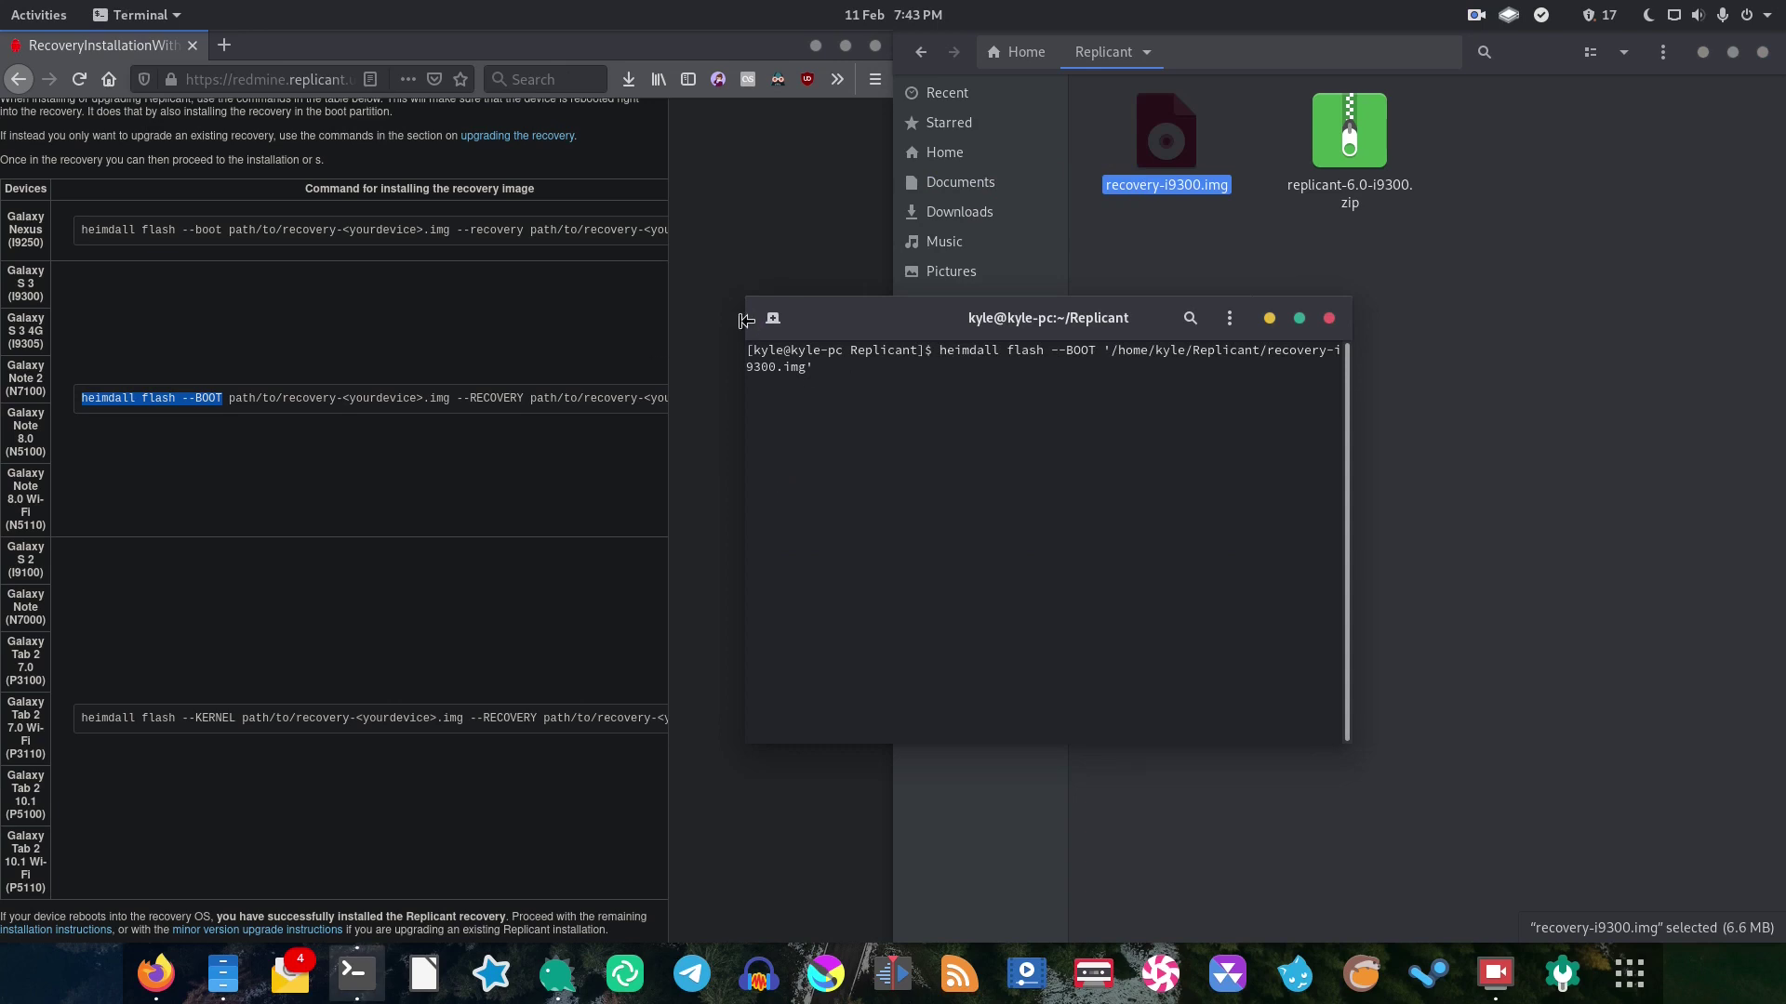
Append --RECOVERY with the recovery-i9300.img path and run the heimdall flash command
drag(455, 400, 524, 400)
right_click(517, 388)
click(538, 402)
click(1015, 465)
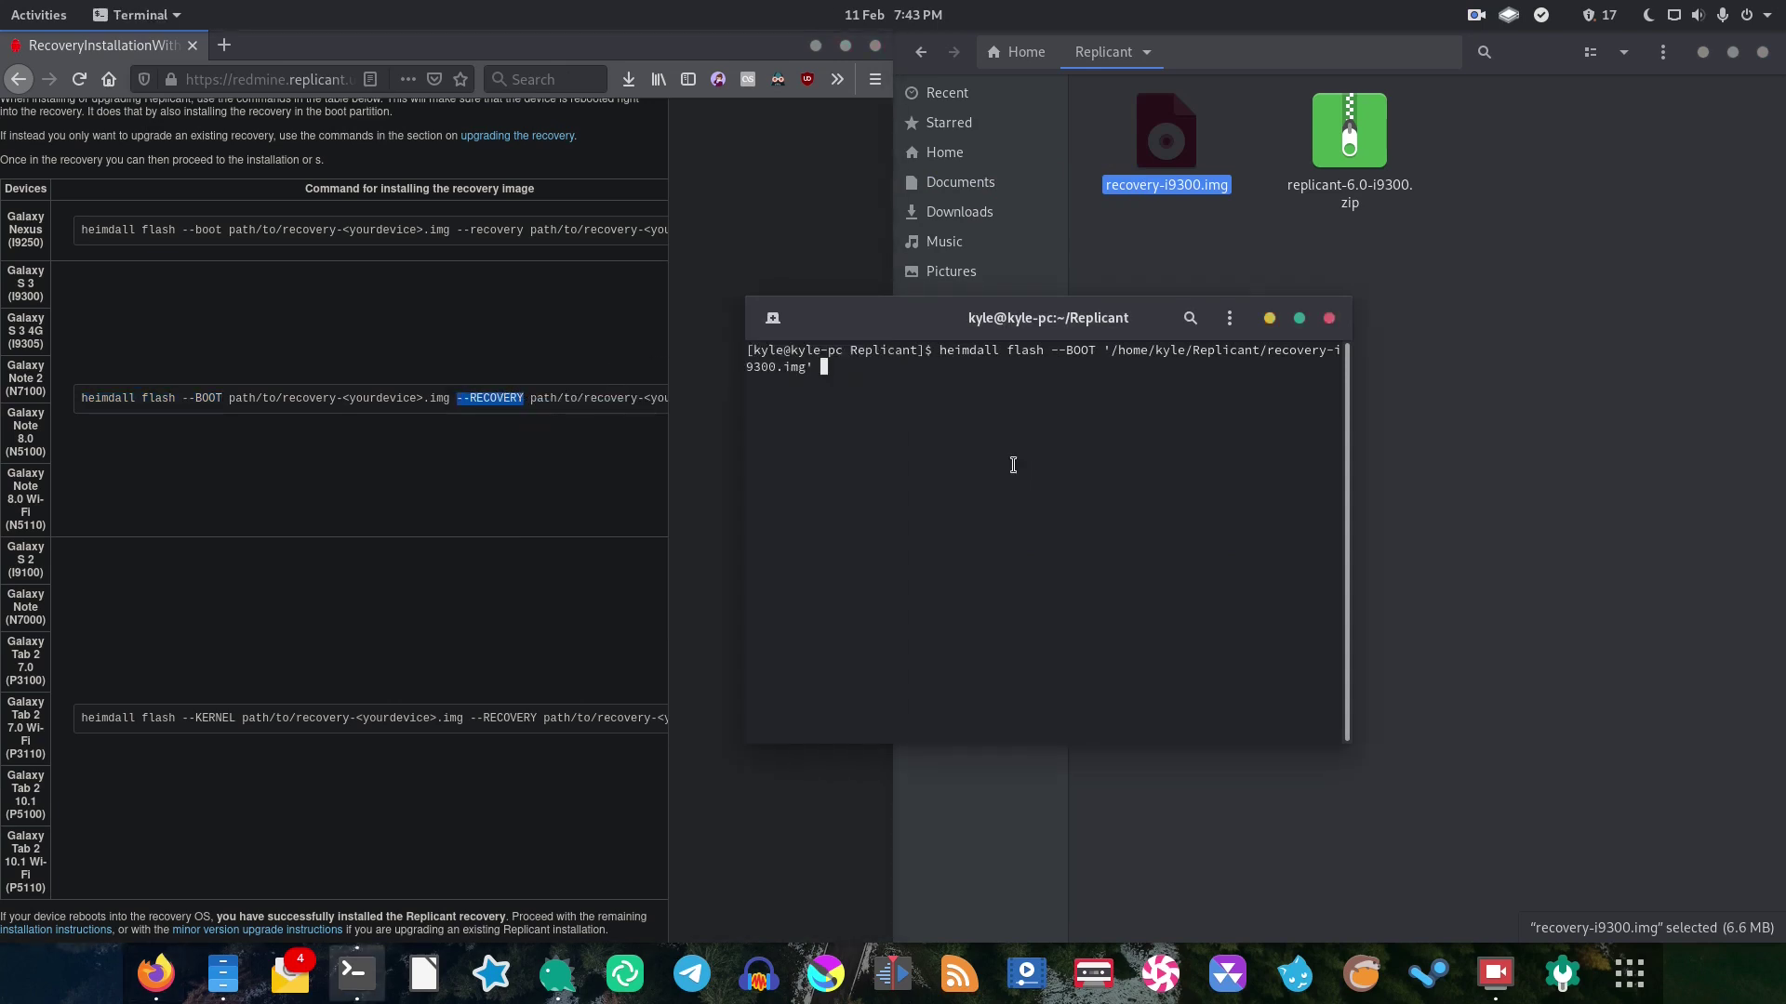
right_click(995, 464)
click(1025, 518)
click(1161, 139)
drag(1161, 139, 818, 432)
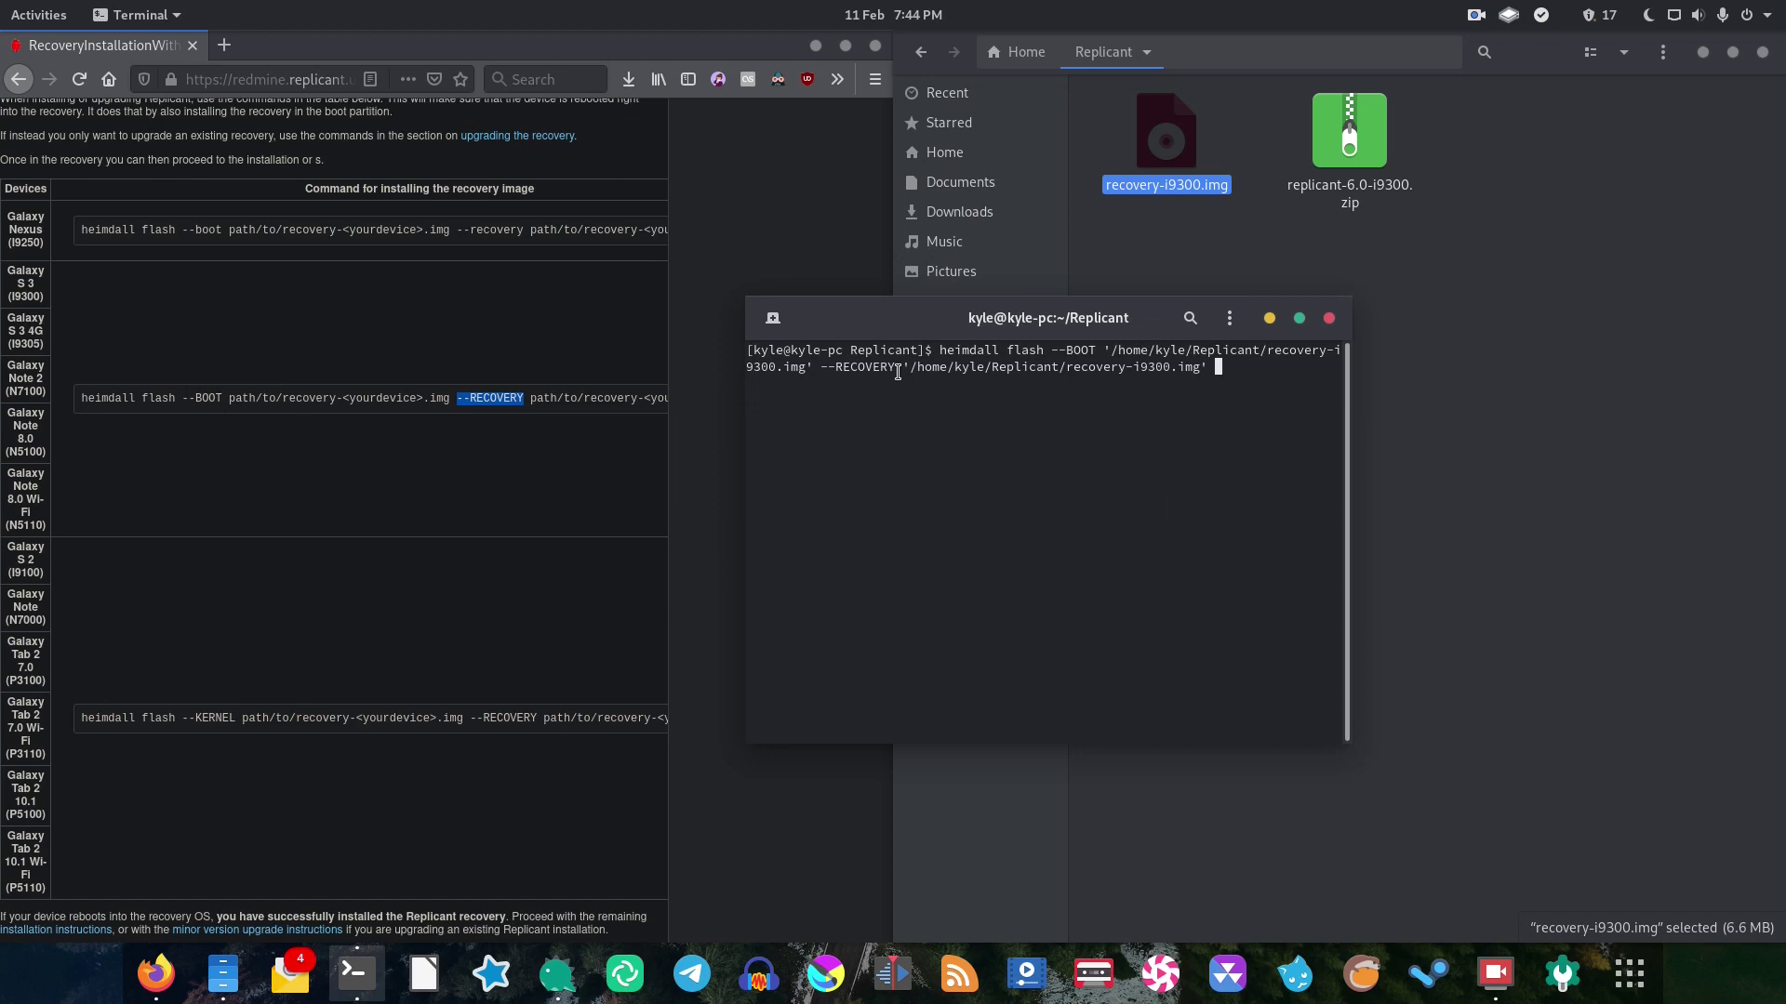
key(Return)
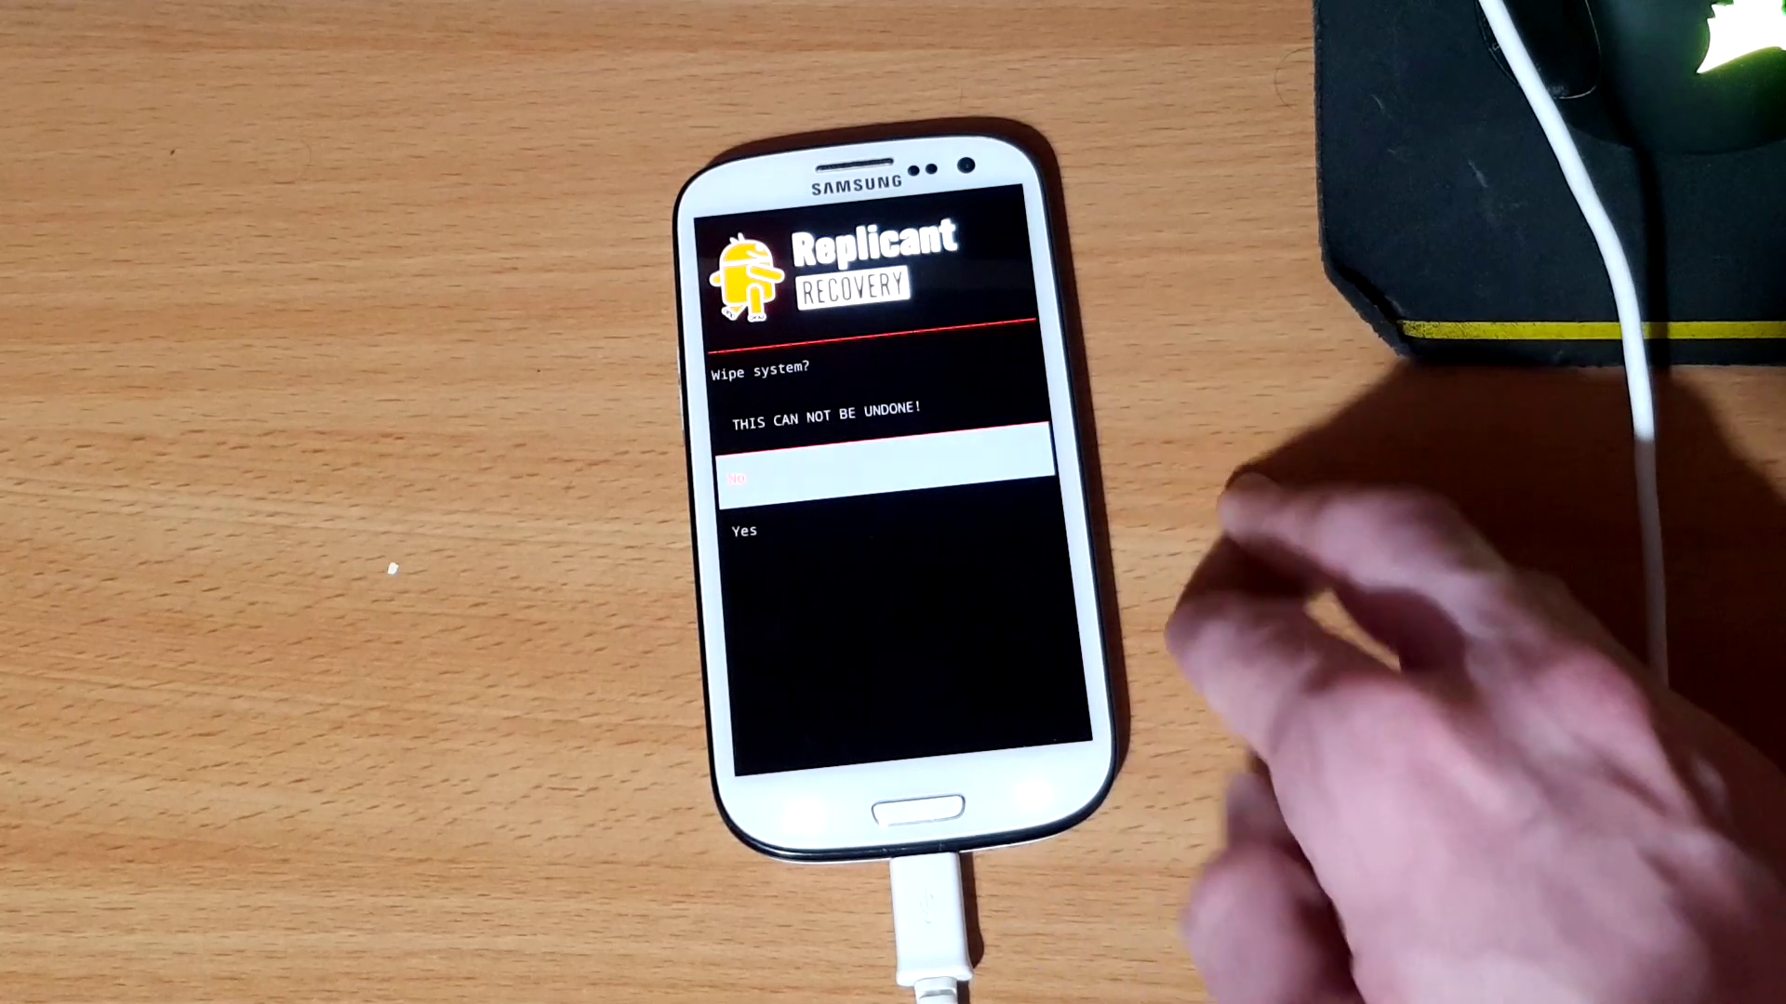
Confirm Yes to wipe the system partition in Replicant Recovery
click(991, 525)
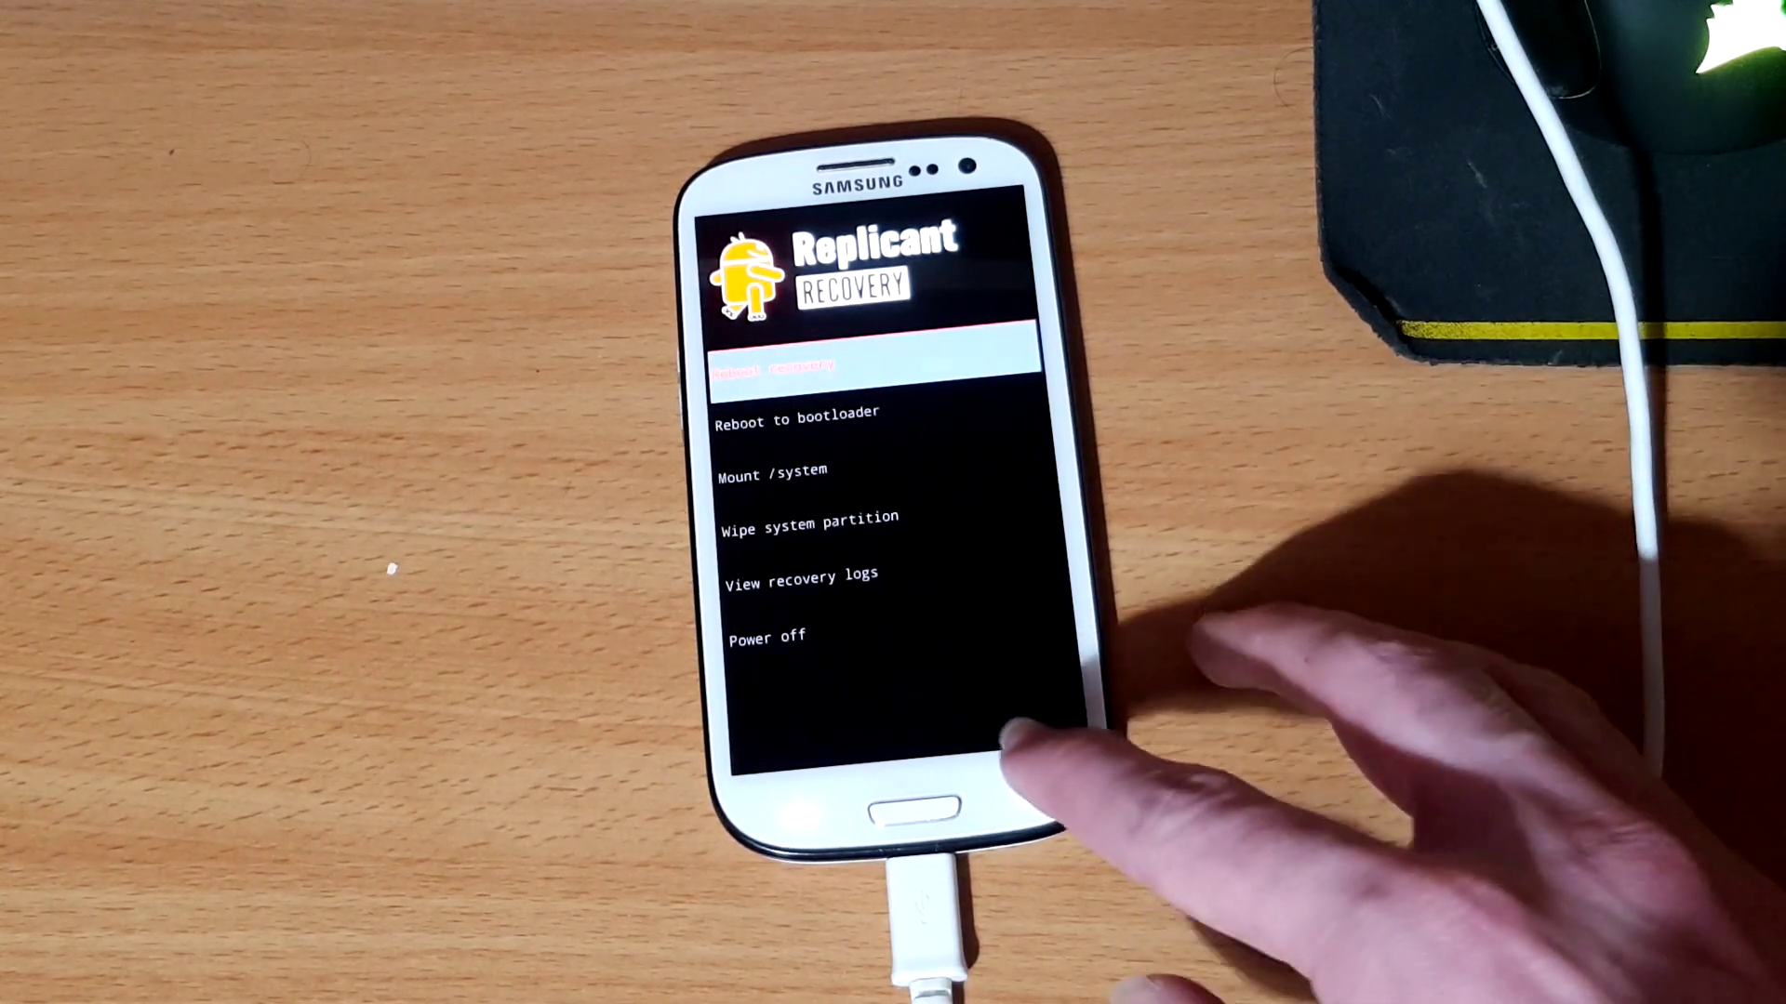
Under Factory reset, wipe user data and the cache partition
key(Return)
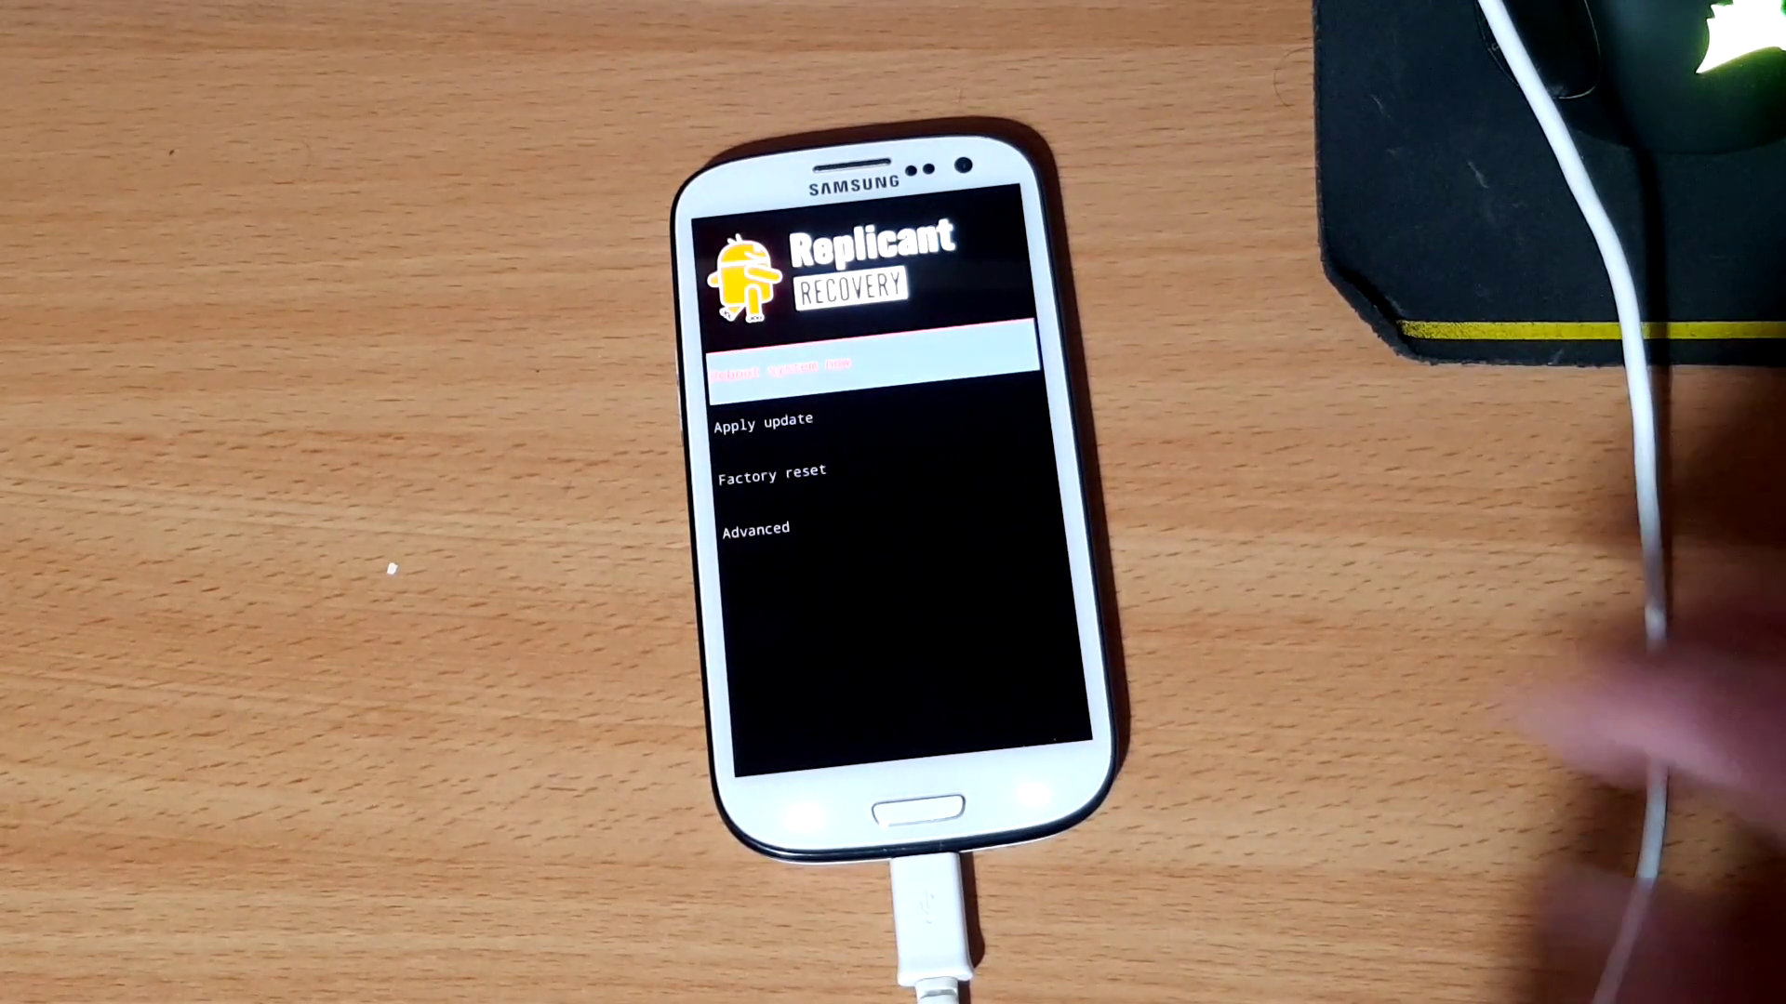
click(771, 475)
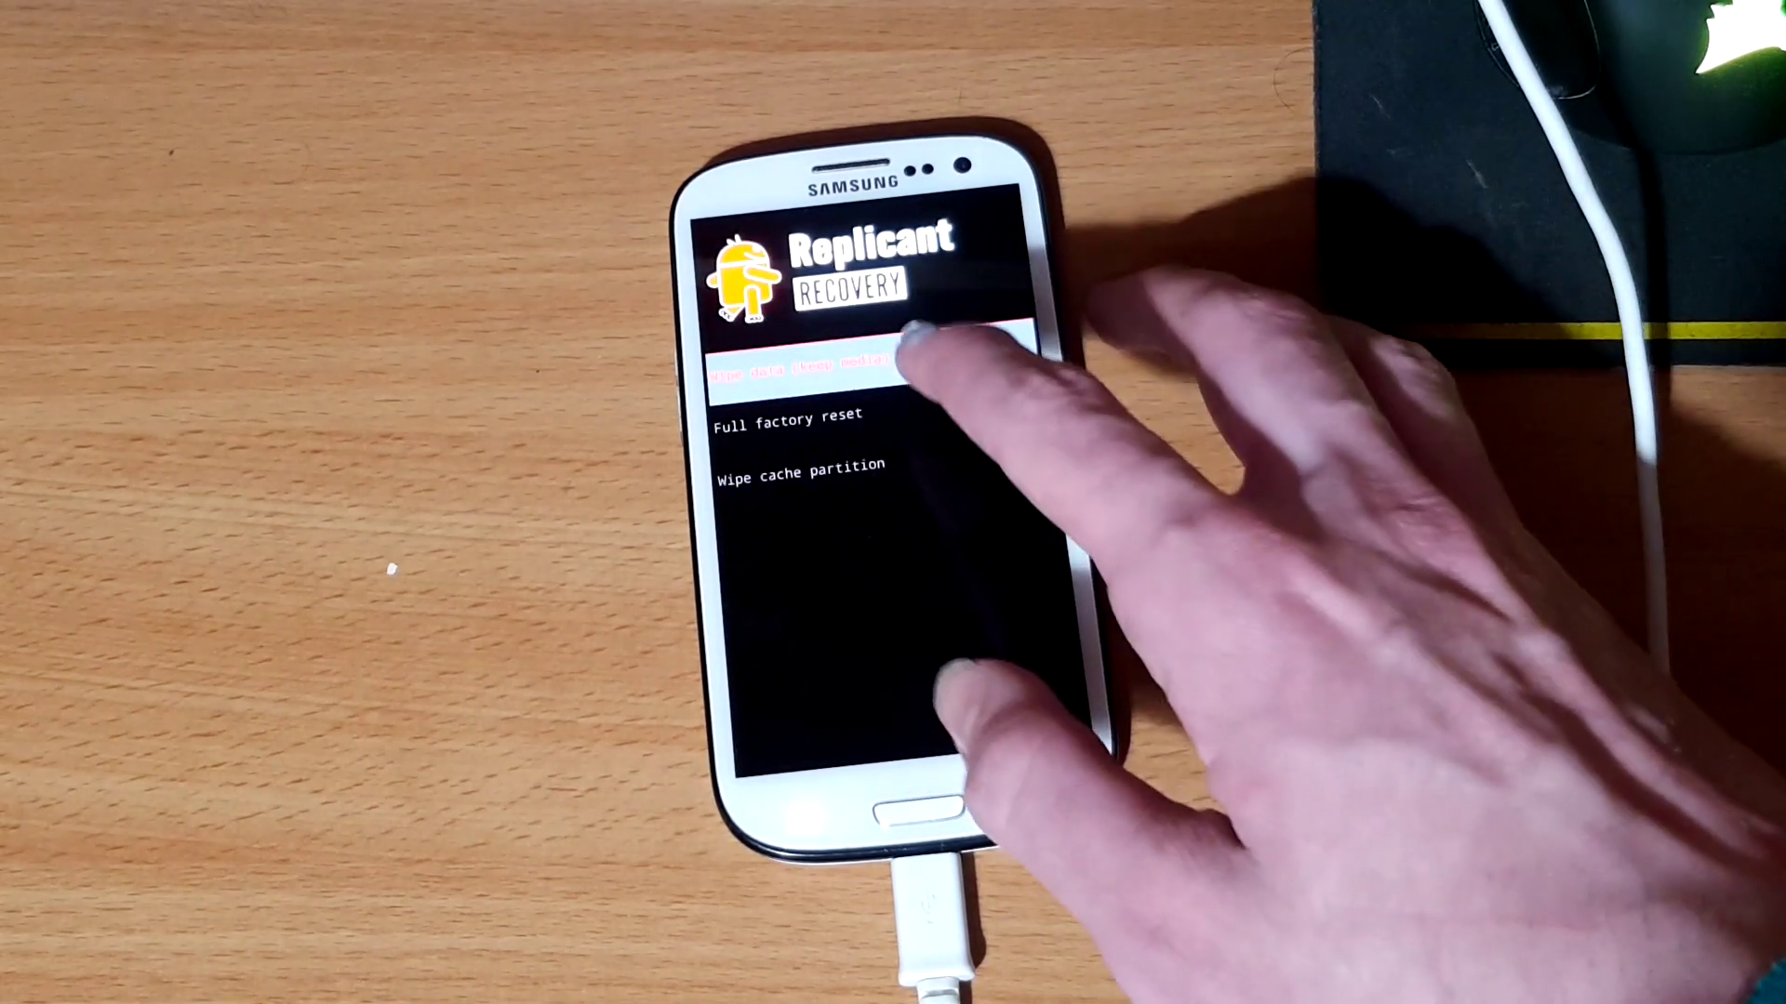
click(893, 358)
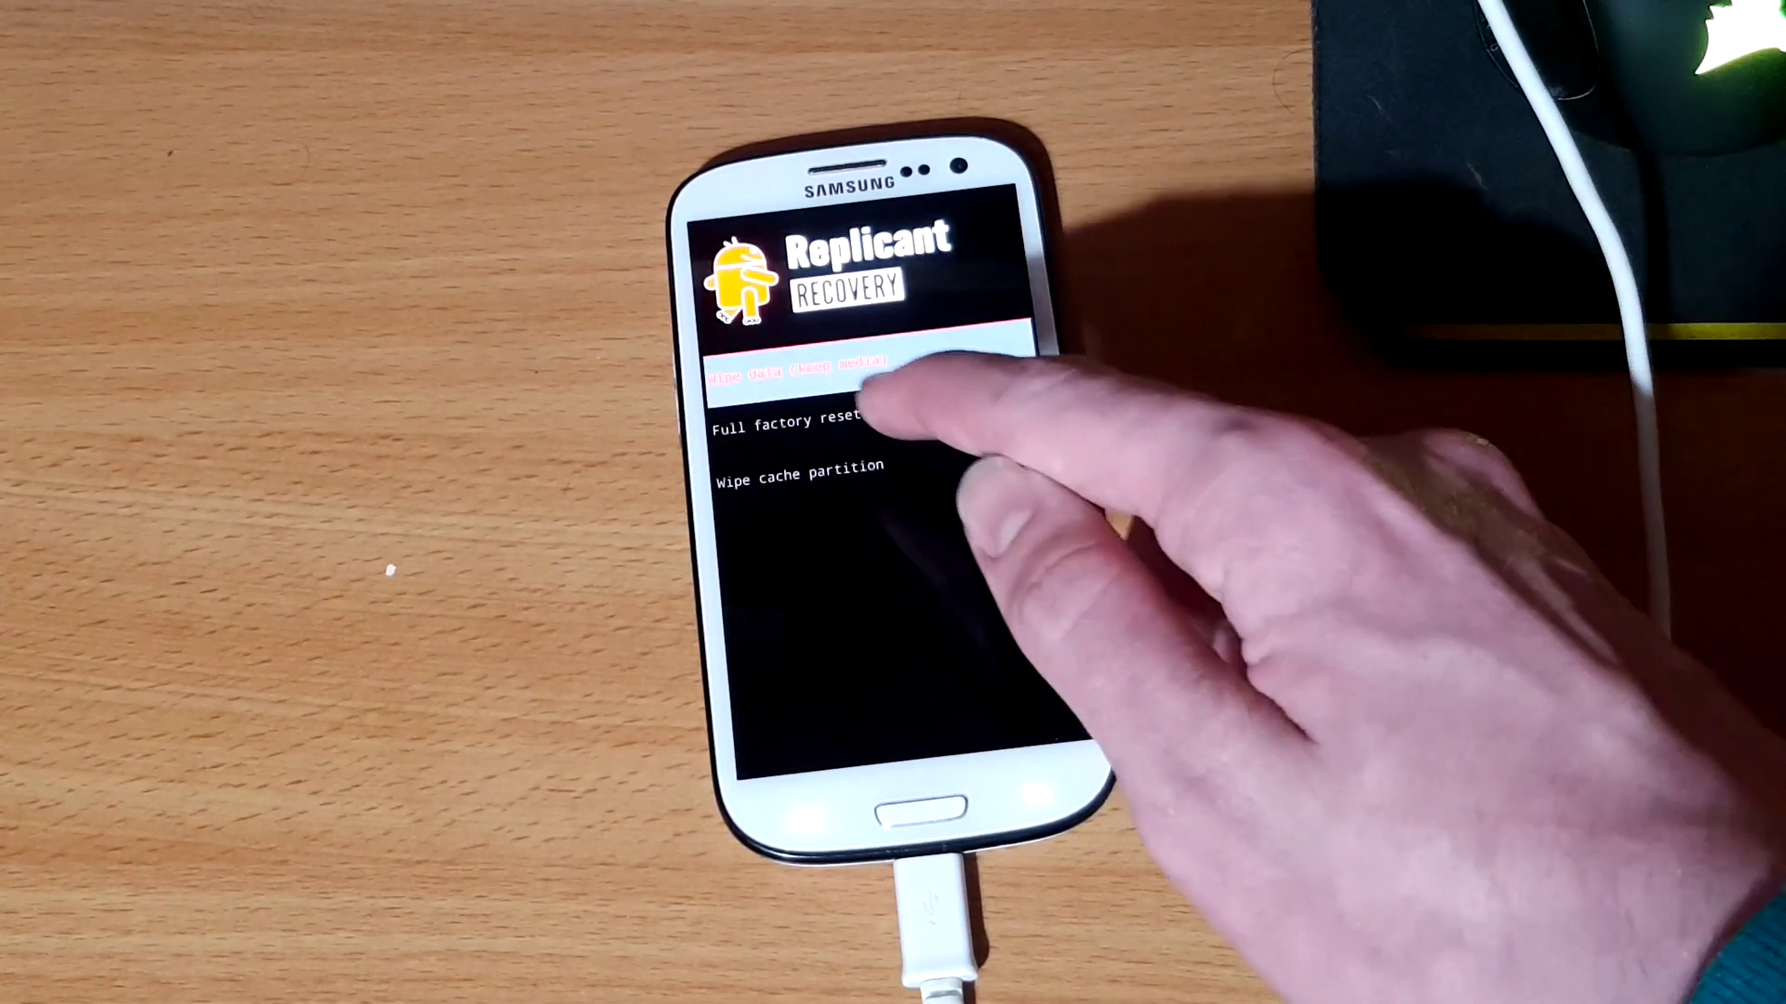
click(837, 475)
click(837, 535)
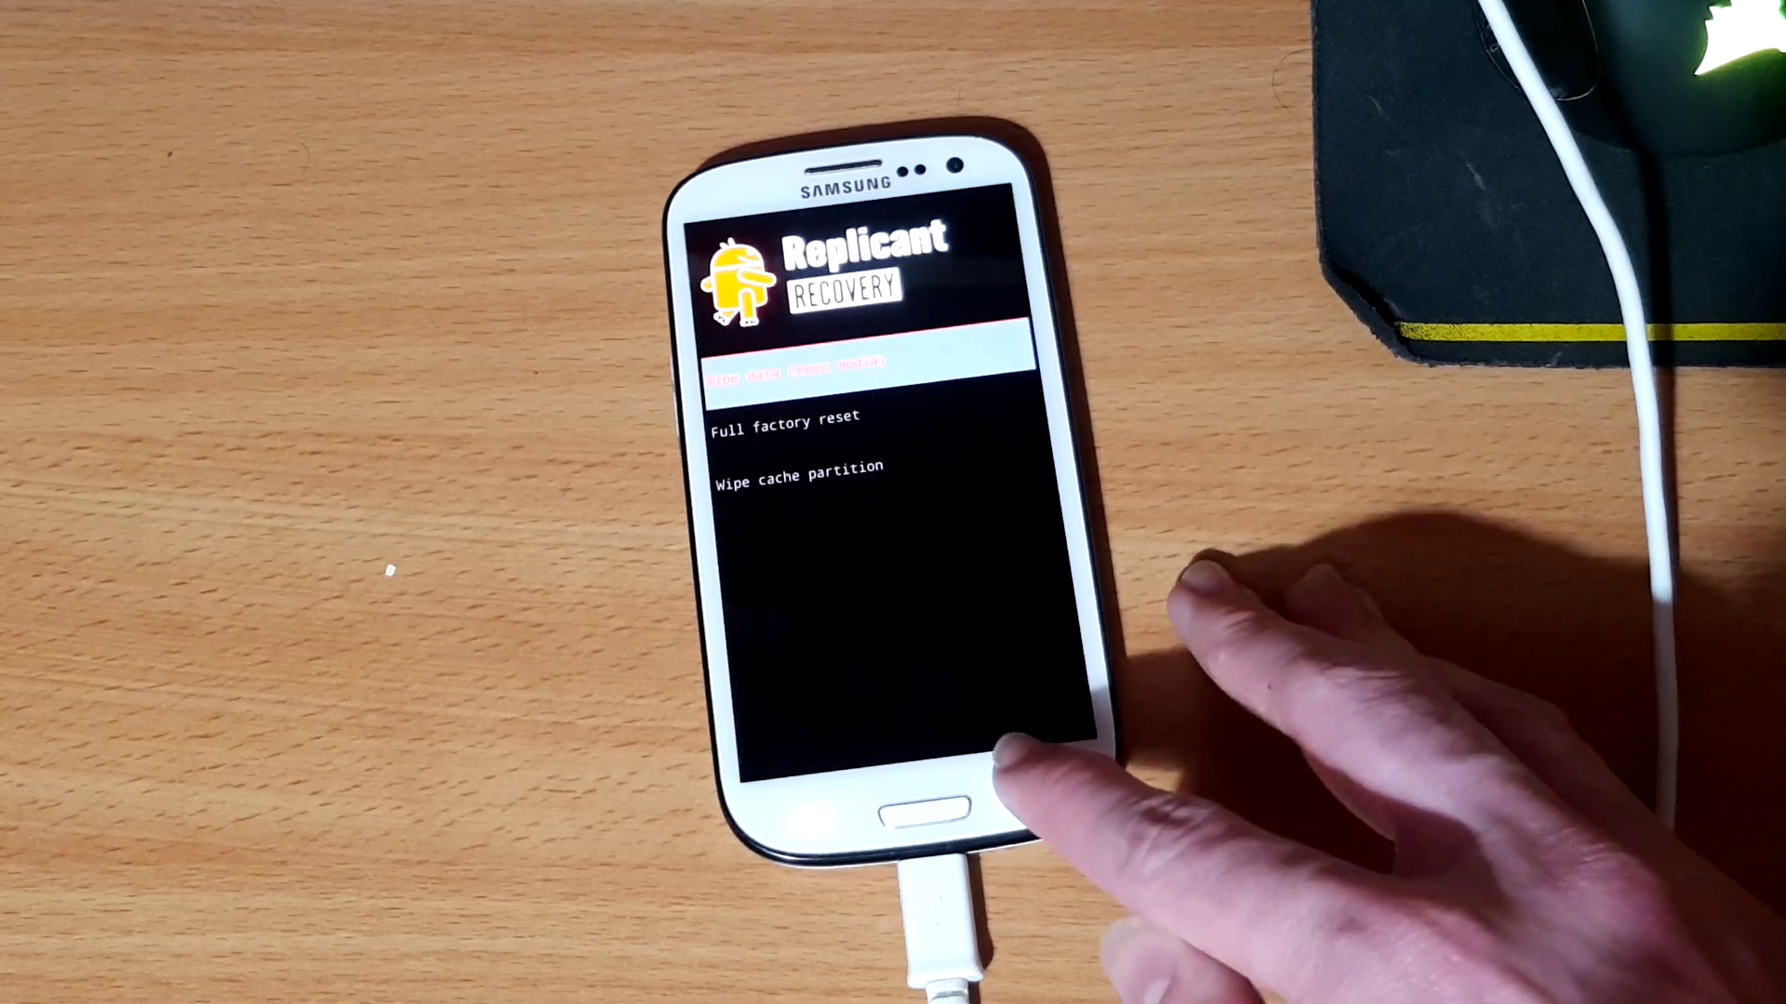
Choose Apply update > Apply from ADB so recovery waits for a sideload
click(1014, 755)
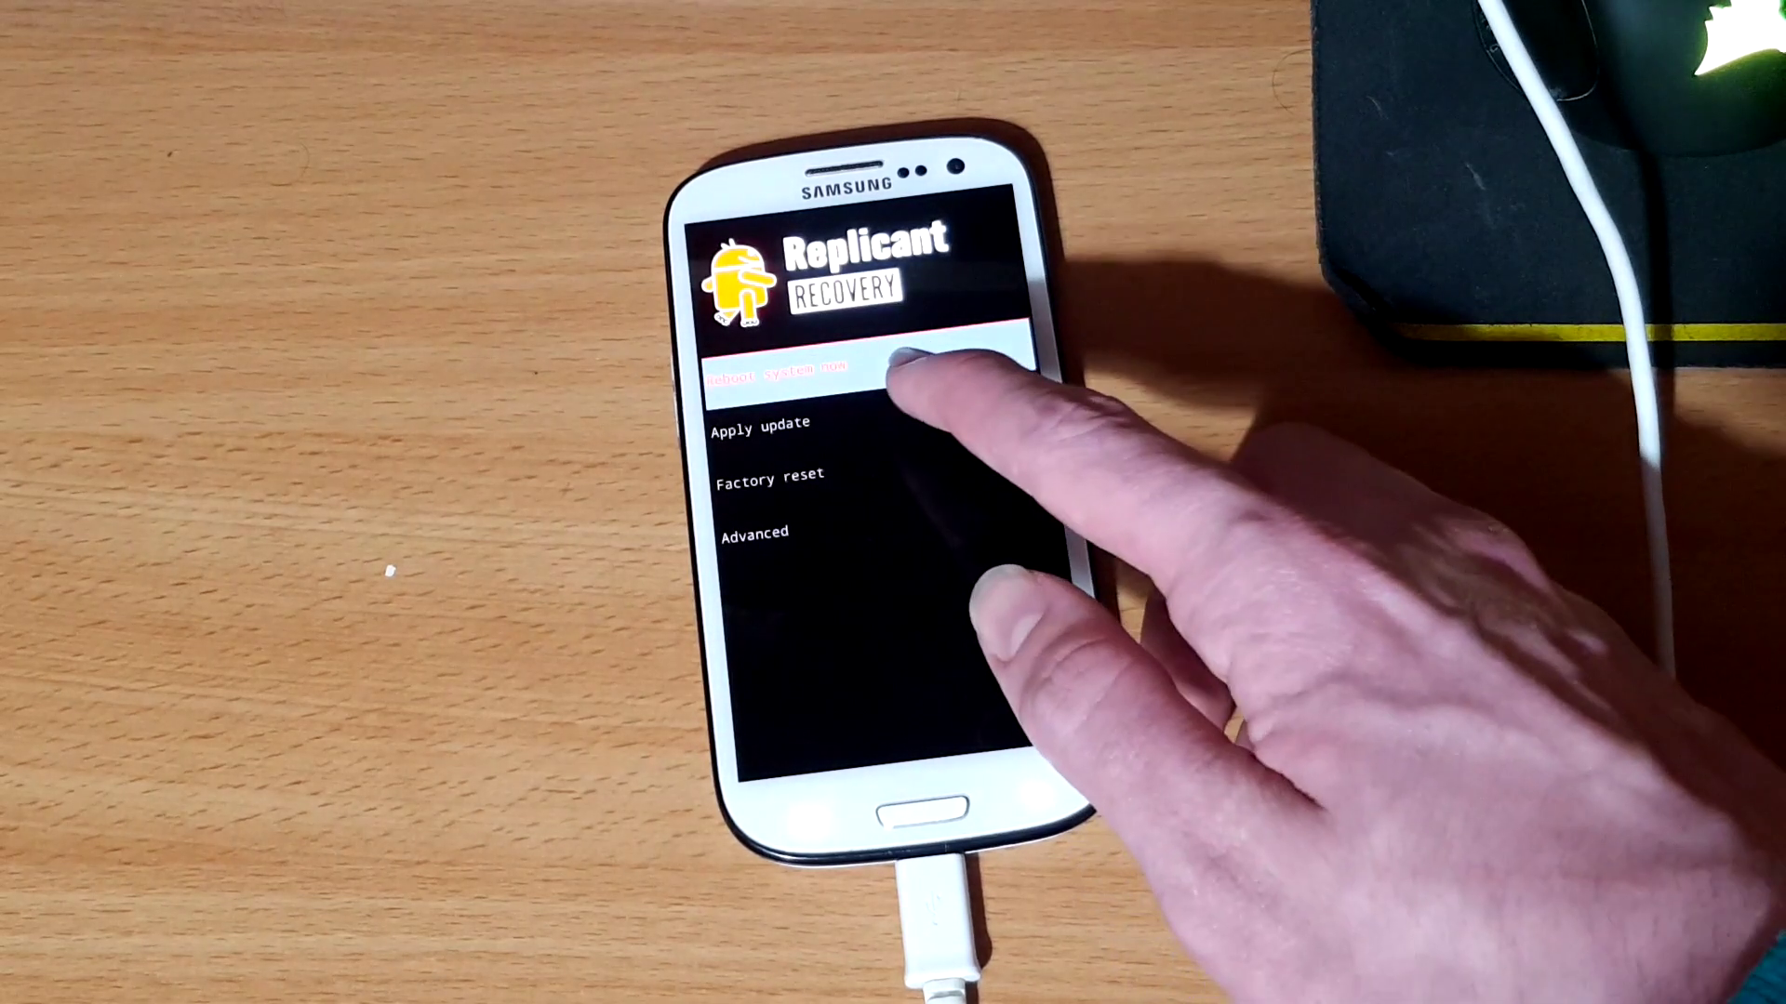
click(907, 424)
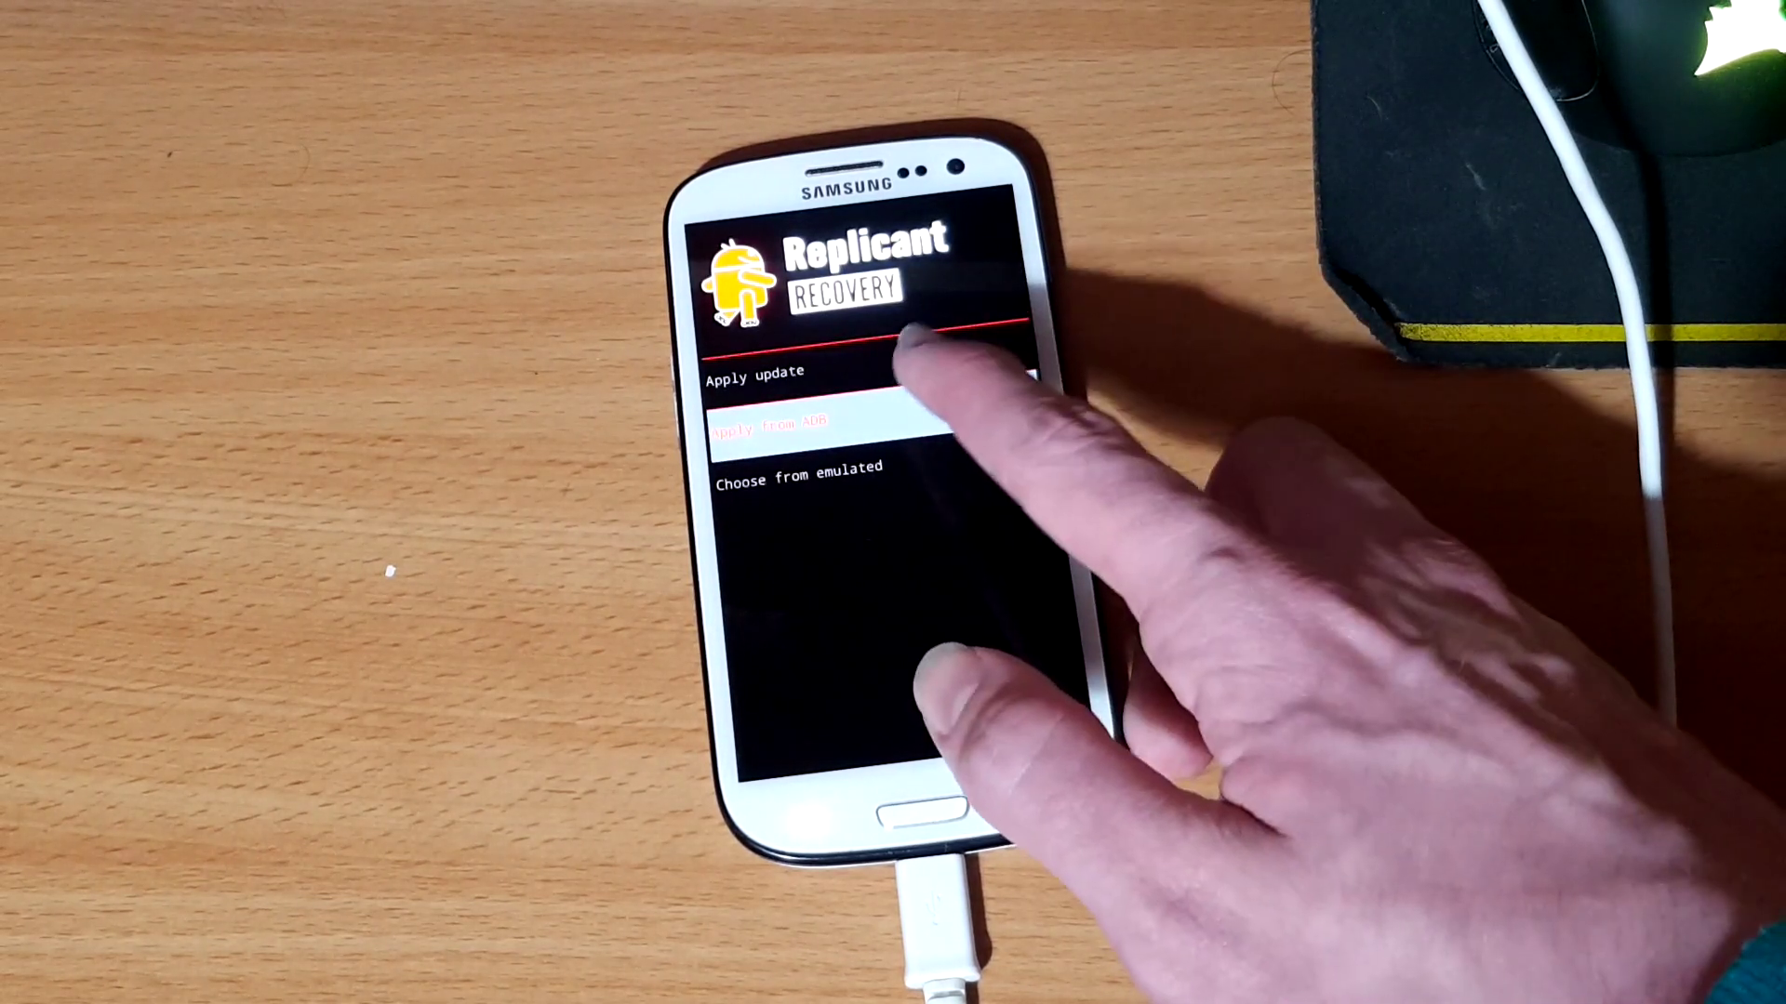
click(907, 421)
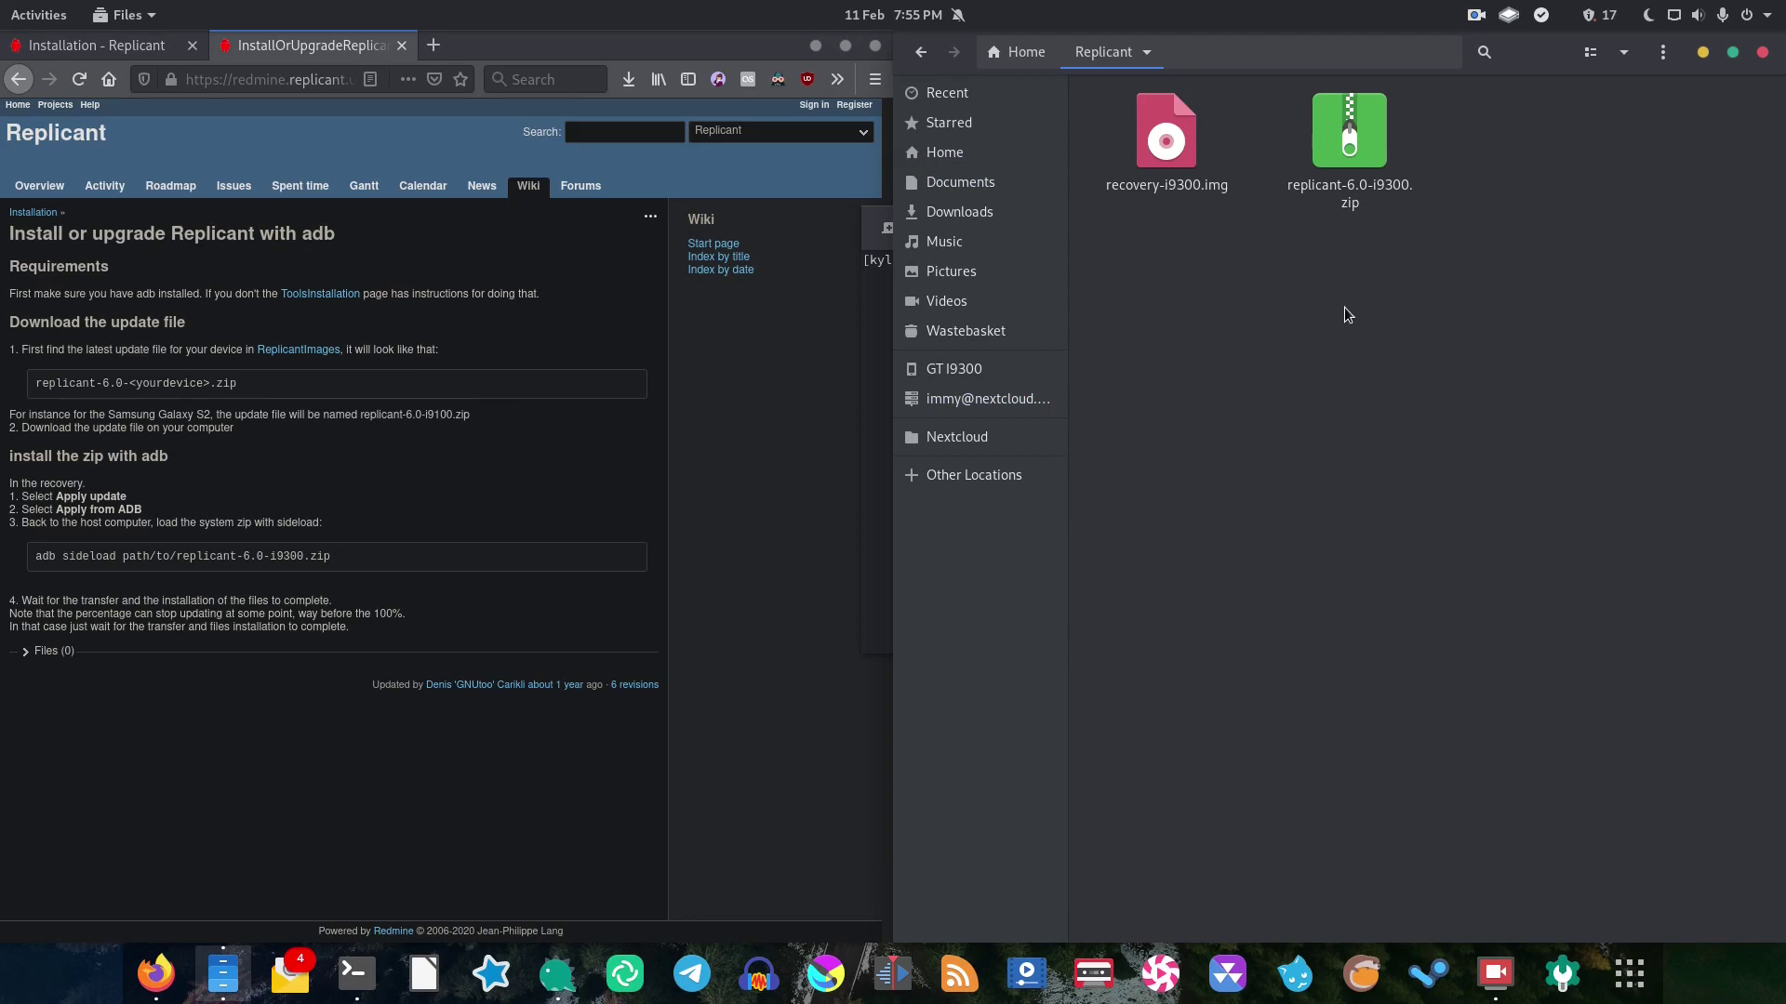
Run adb sideload with the replicant-6.0-i9300.zip path in the terminal
click(882, 369)
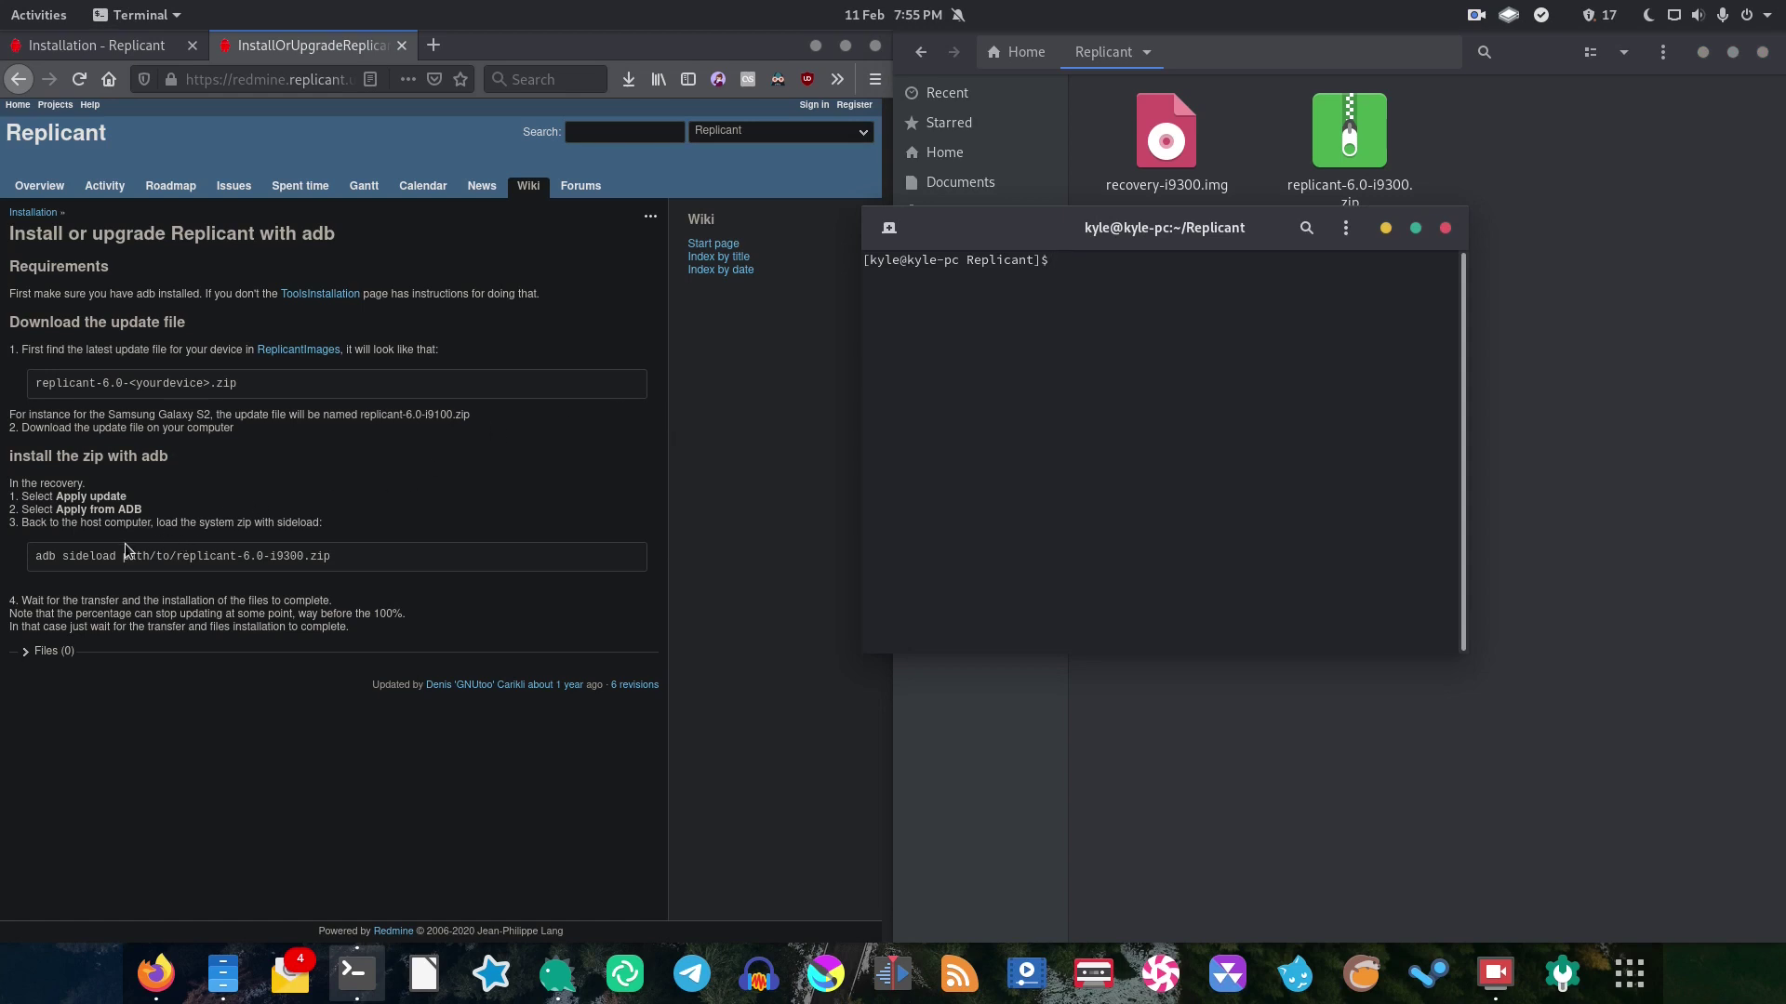
drag(116, 556, 19, 561)
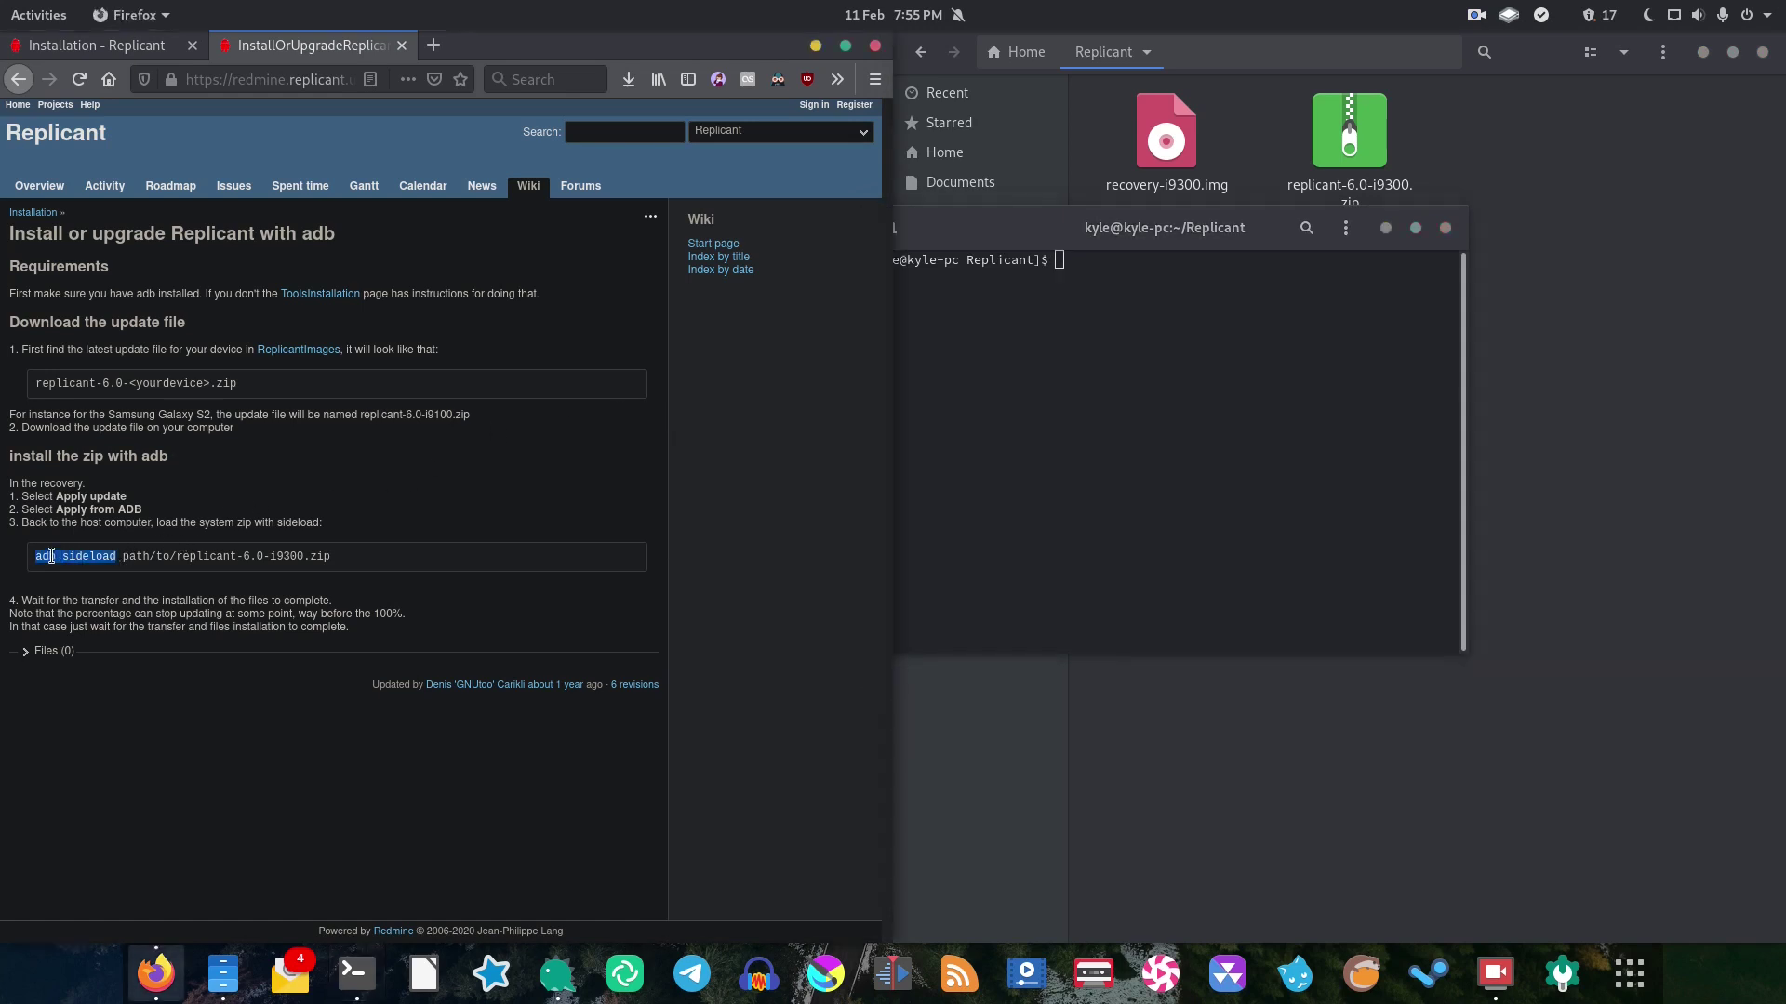
right_click(53, 555)
click(75, 572)
click(974, 428)
right_click(1134, 450)
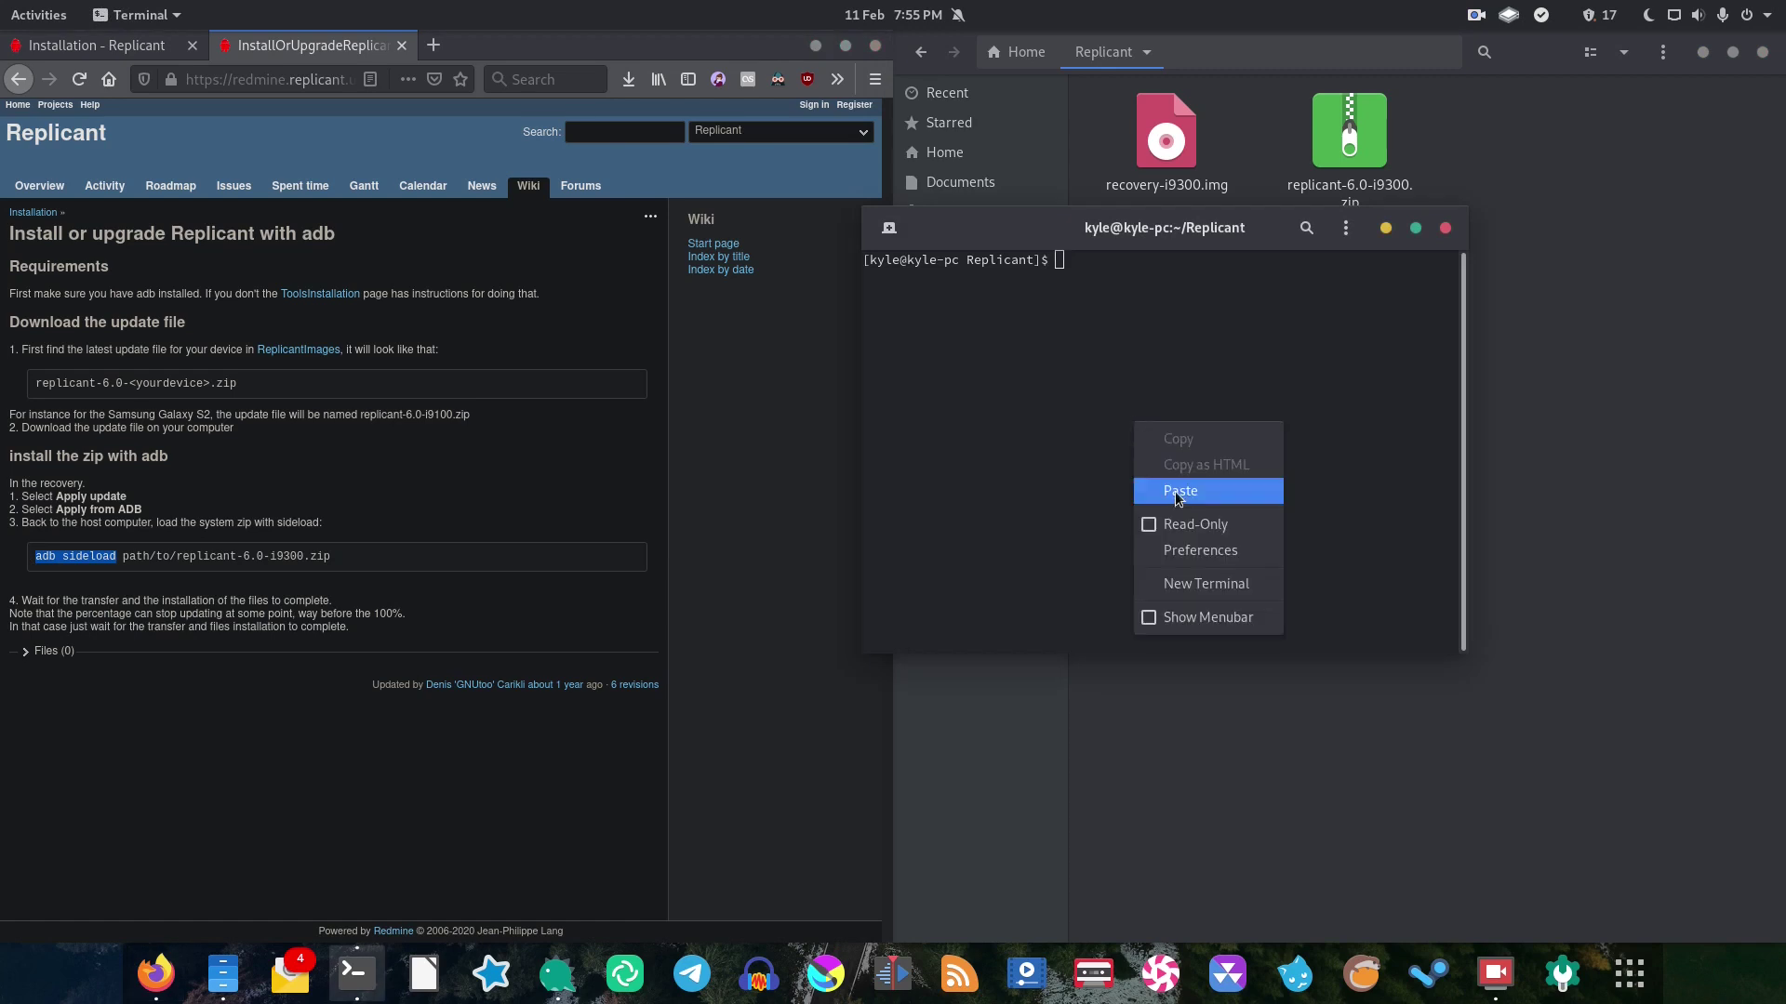
click(1170, 489)
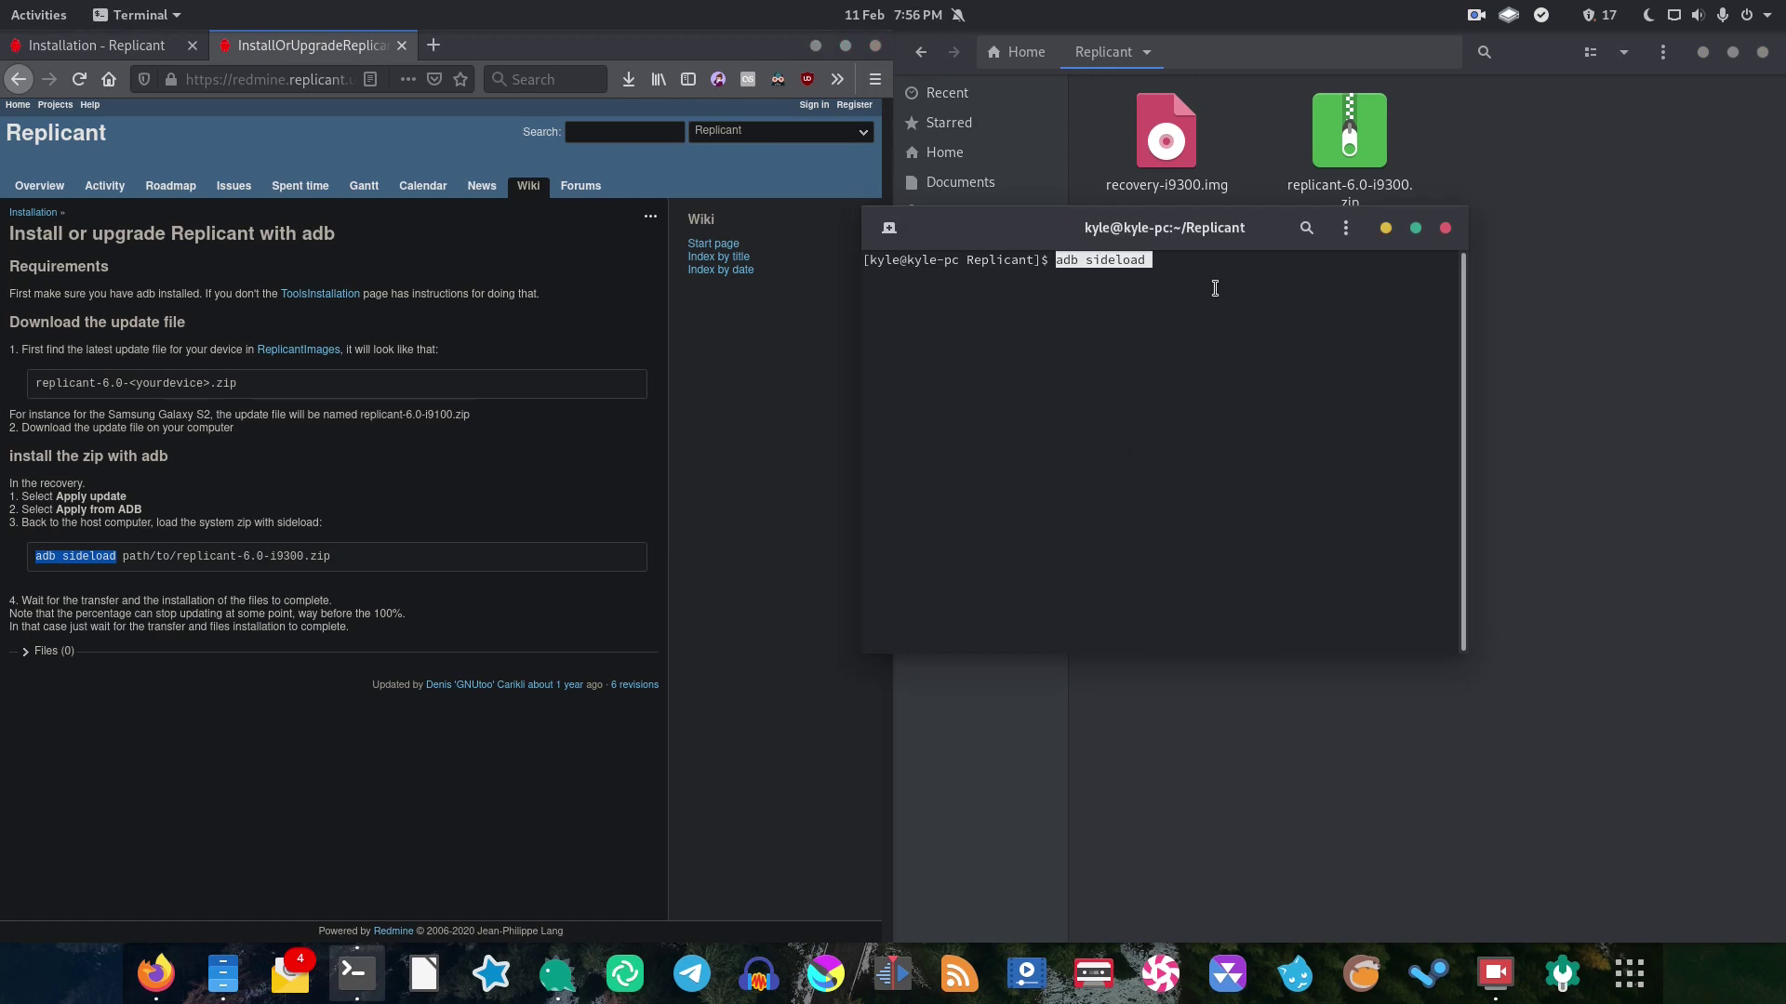
drag(1011, 227, 760, 245)
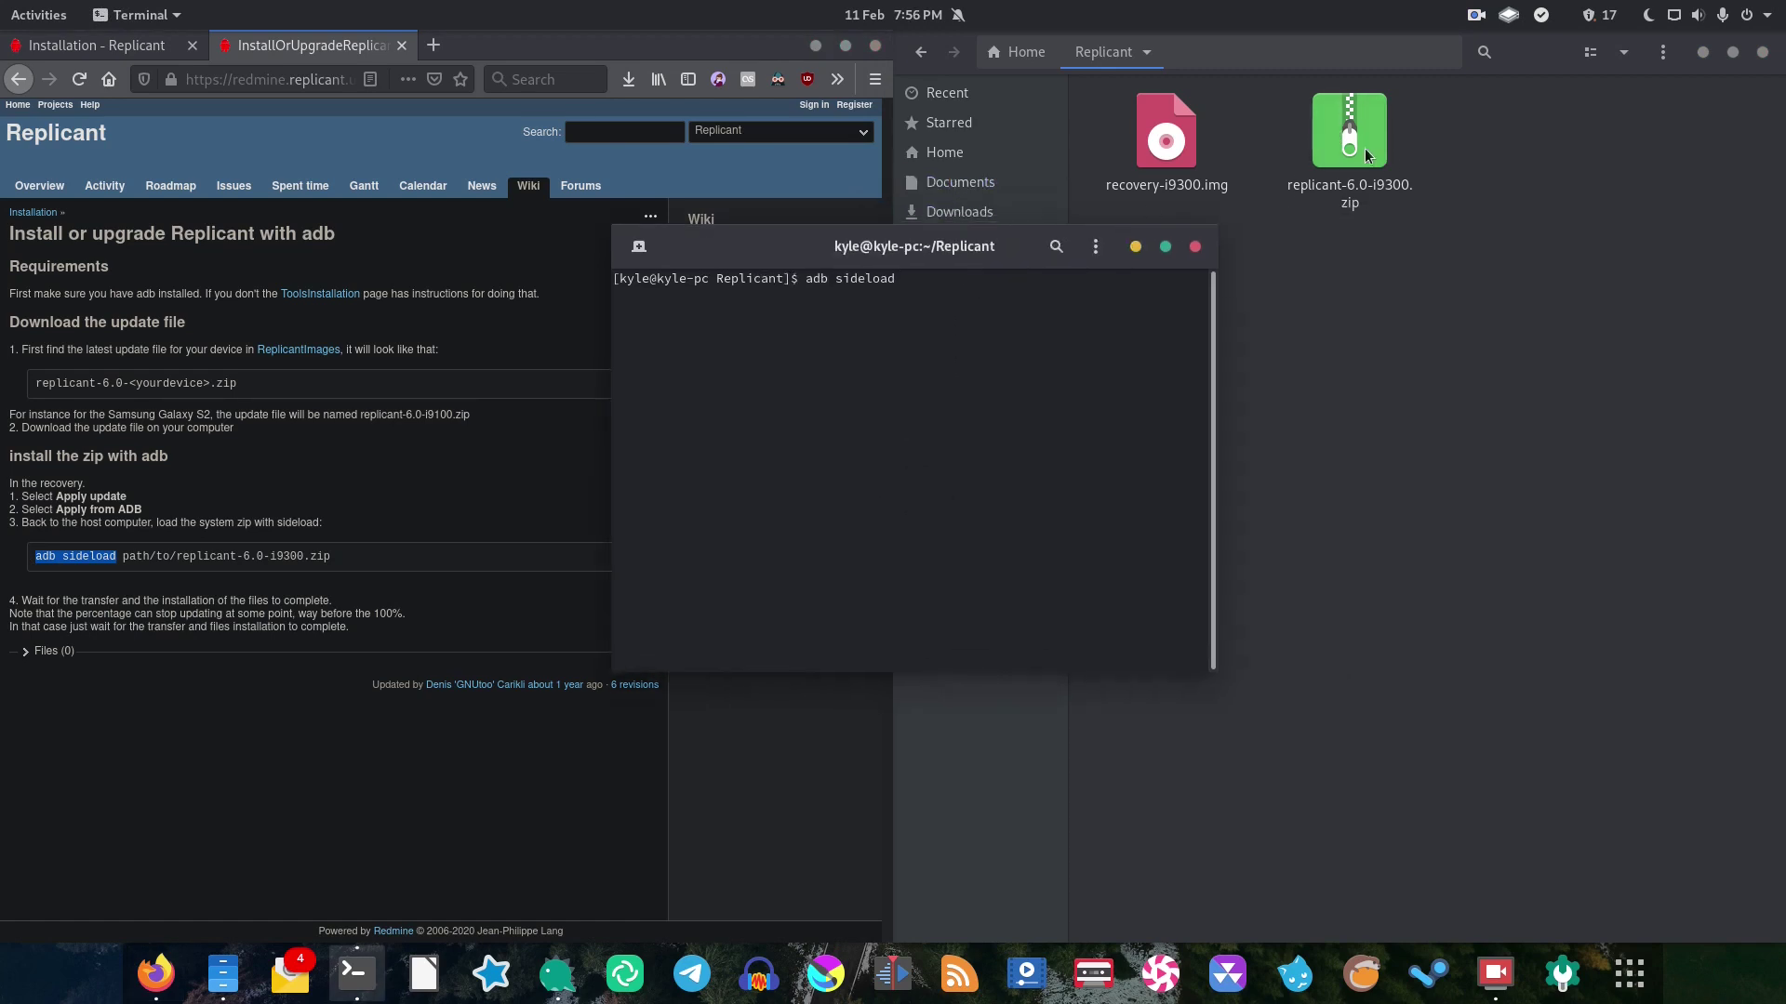
drag(1365, 148, 722, 370)
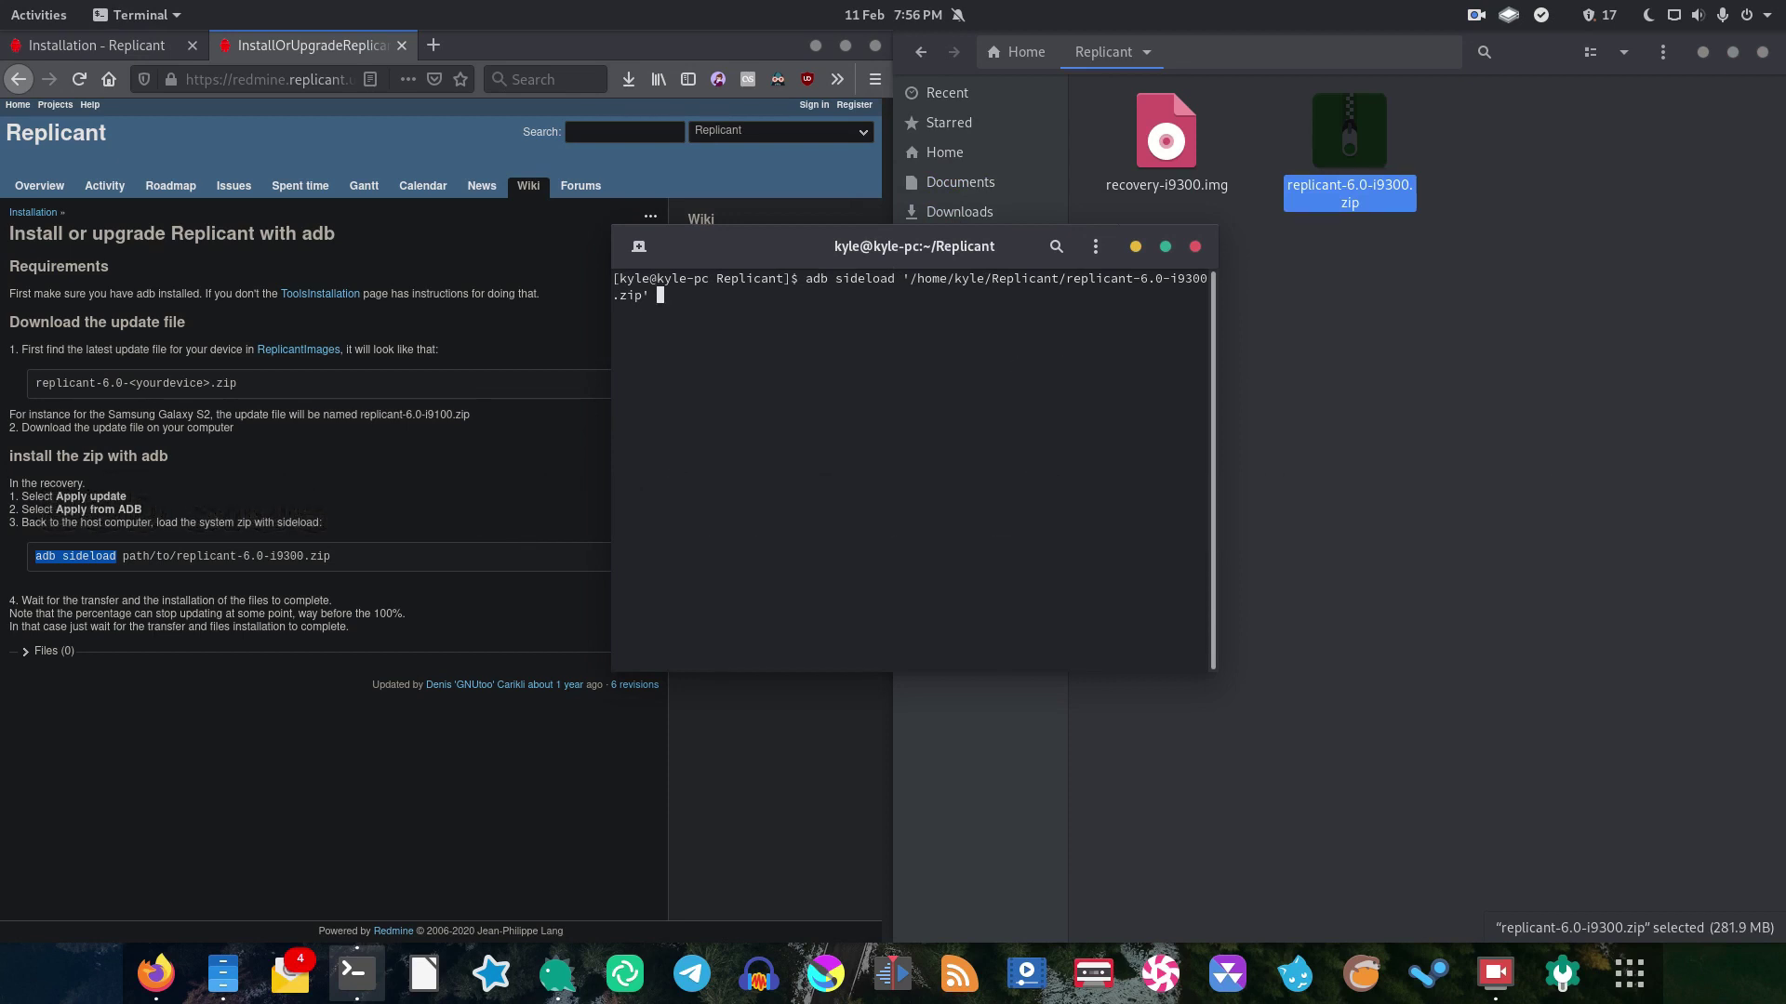
key(Return)
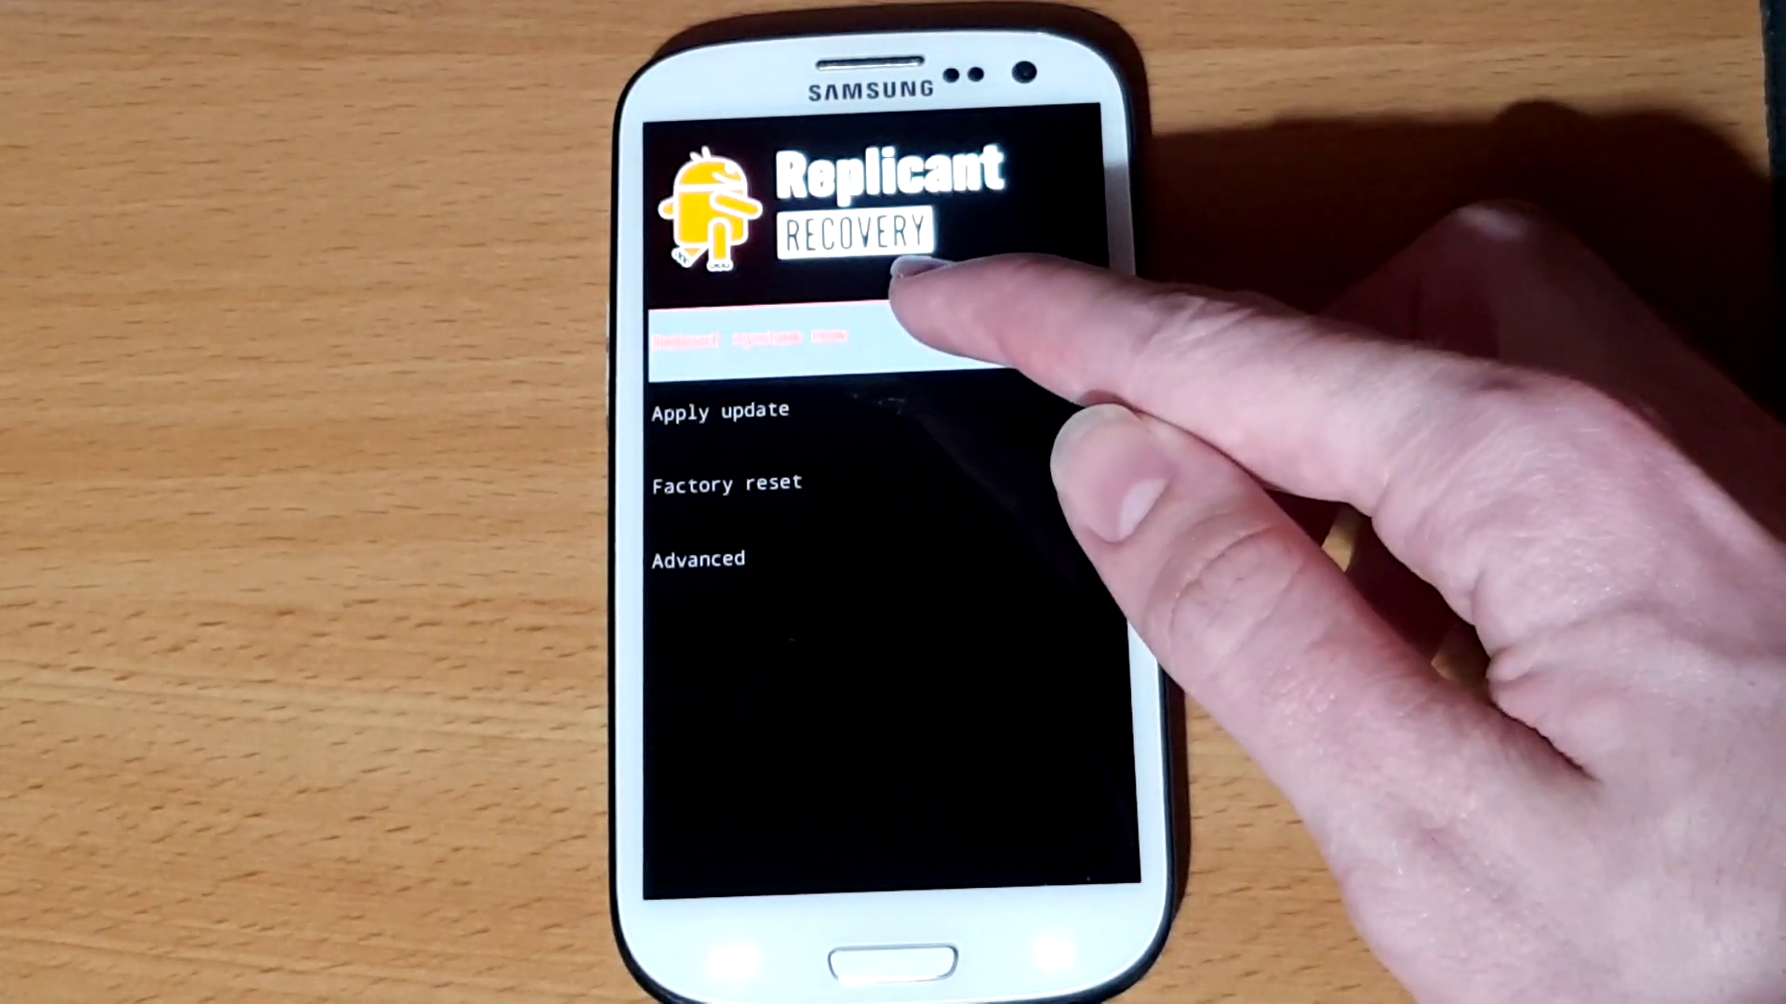
Choose Reboot system now to boot the phone into Replicant
click(893, 340)
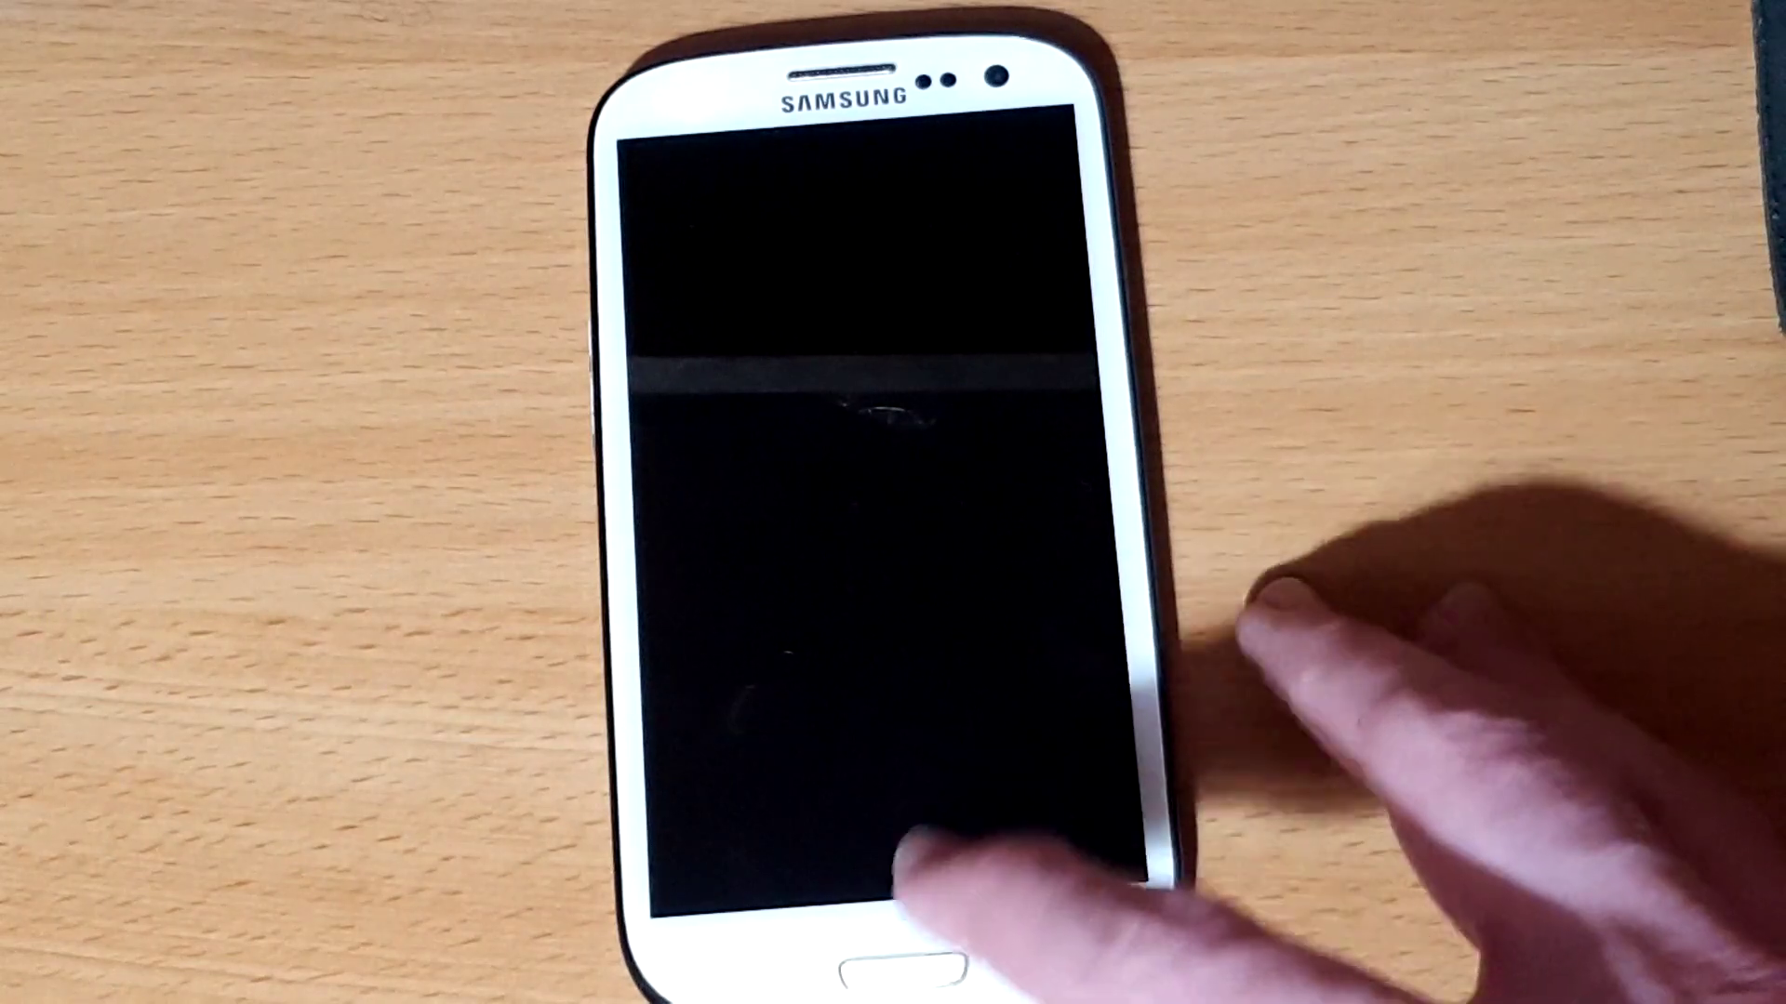
Wake the phone at the Language screen and finish the setup wizard with Start
click(901, 972)
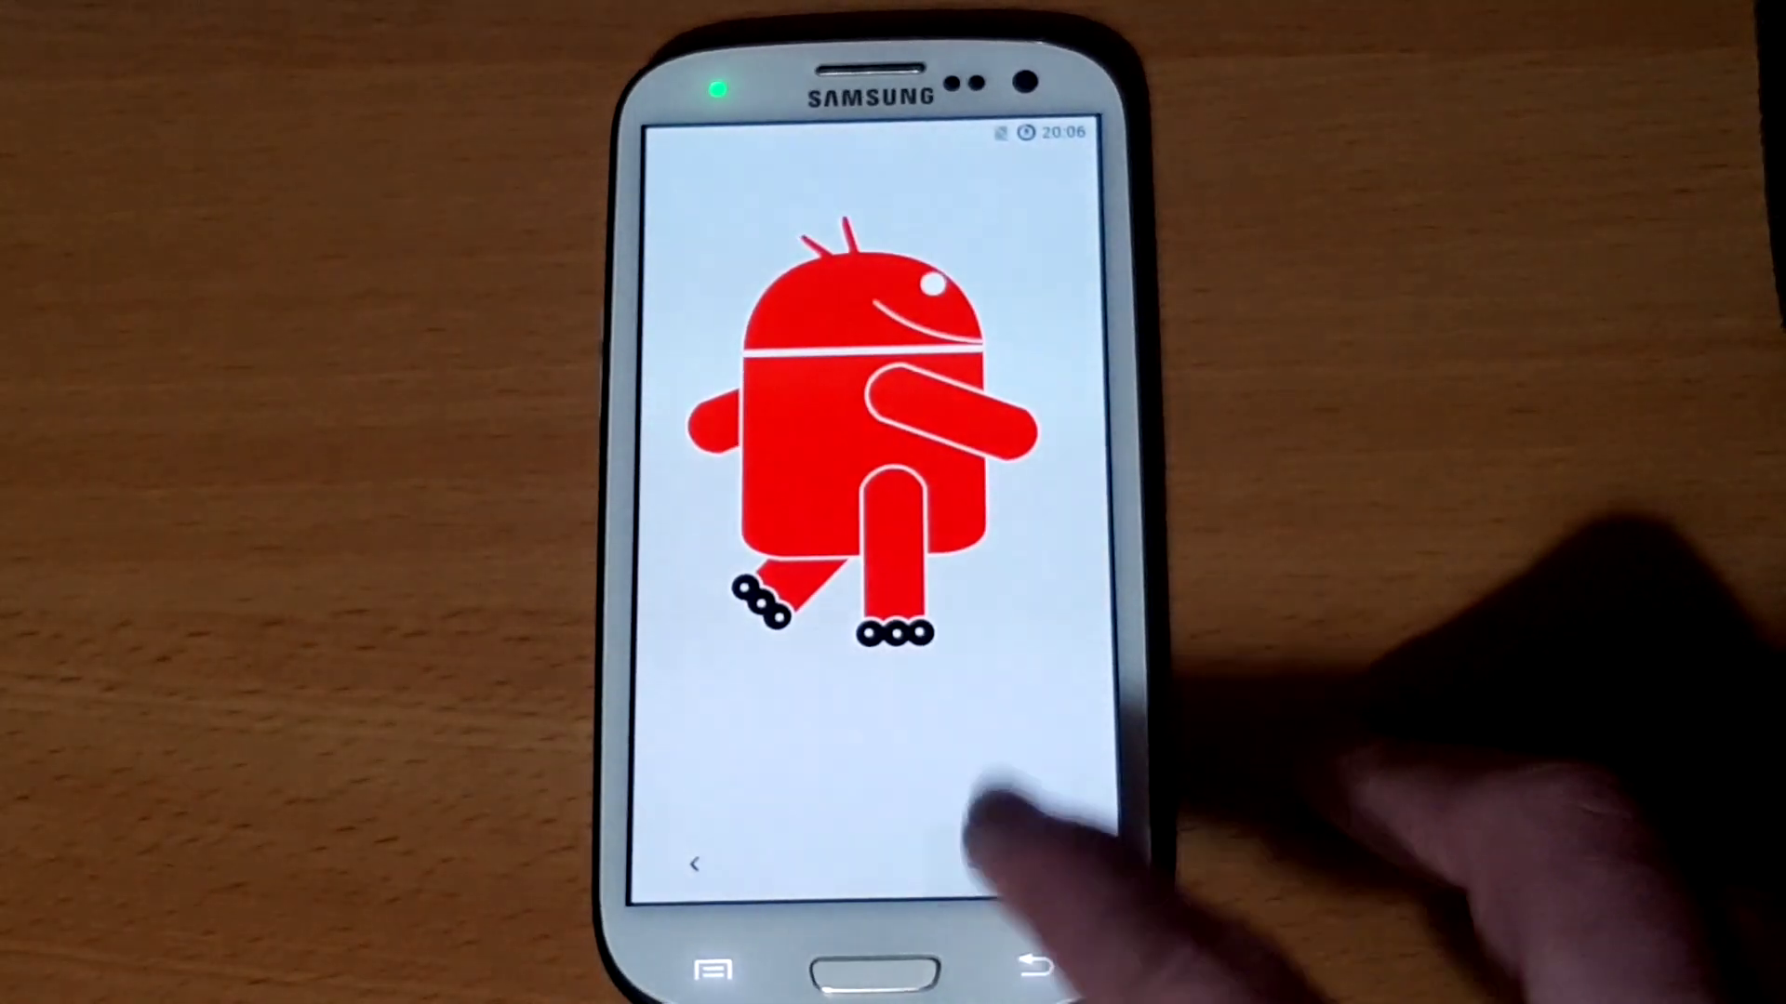
click(1000, 853)
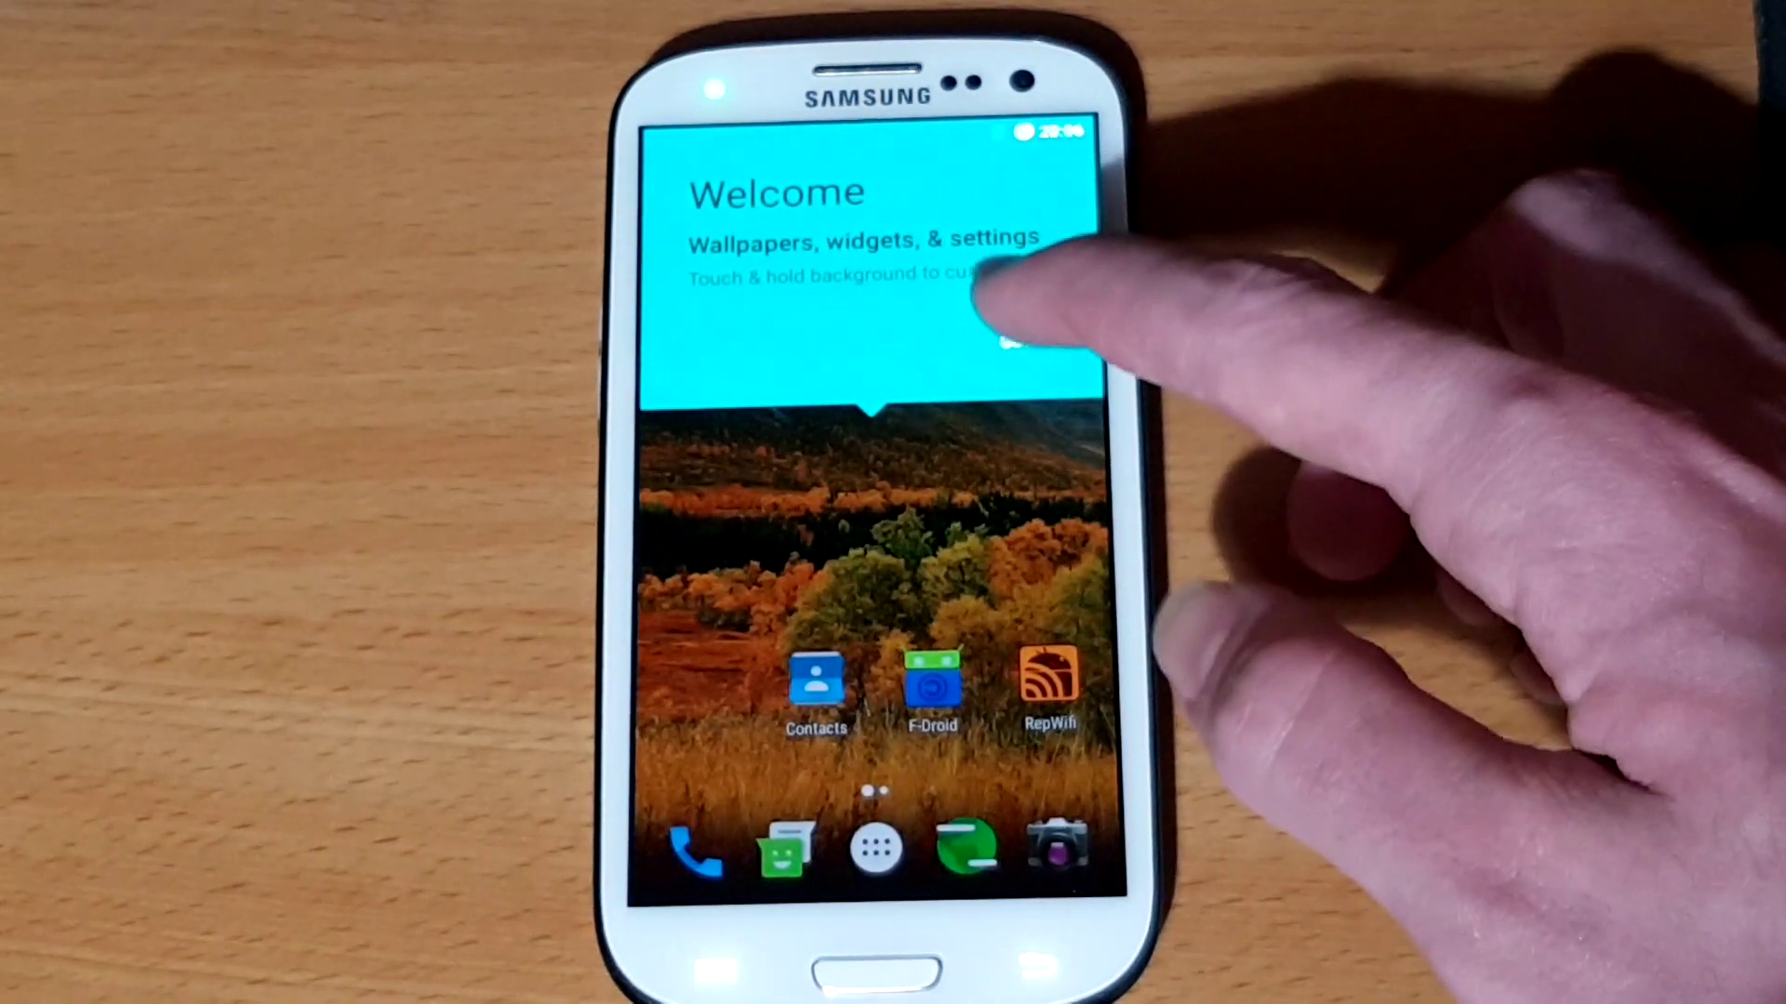
Dismiss the welcome tip and swipe through the home screen pages, returning to the first page
click(1009, 343)
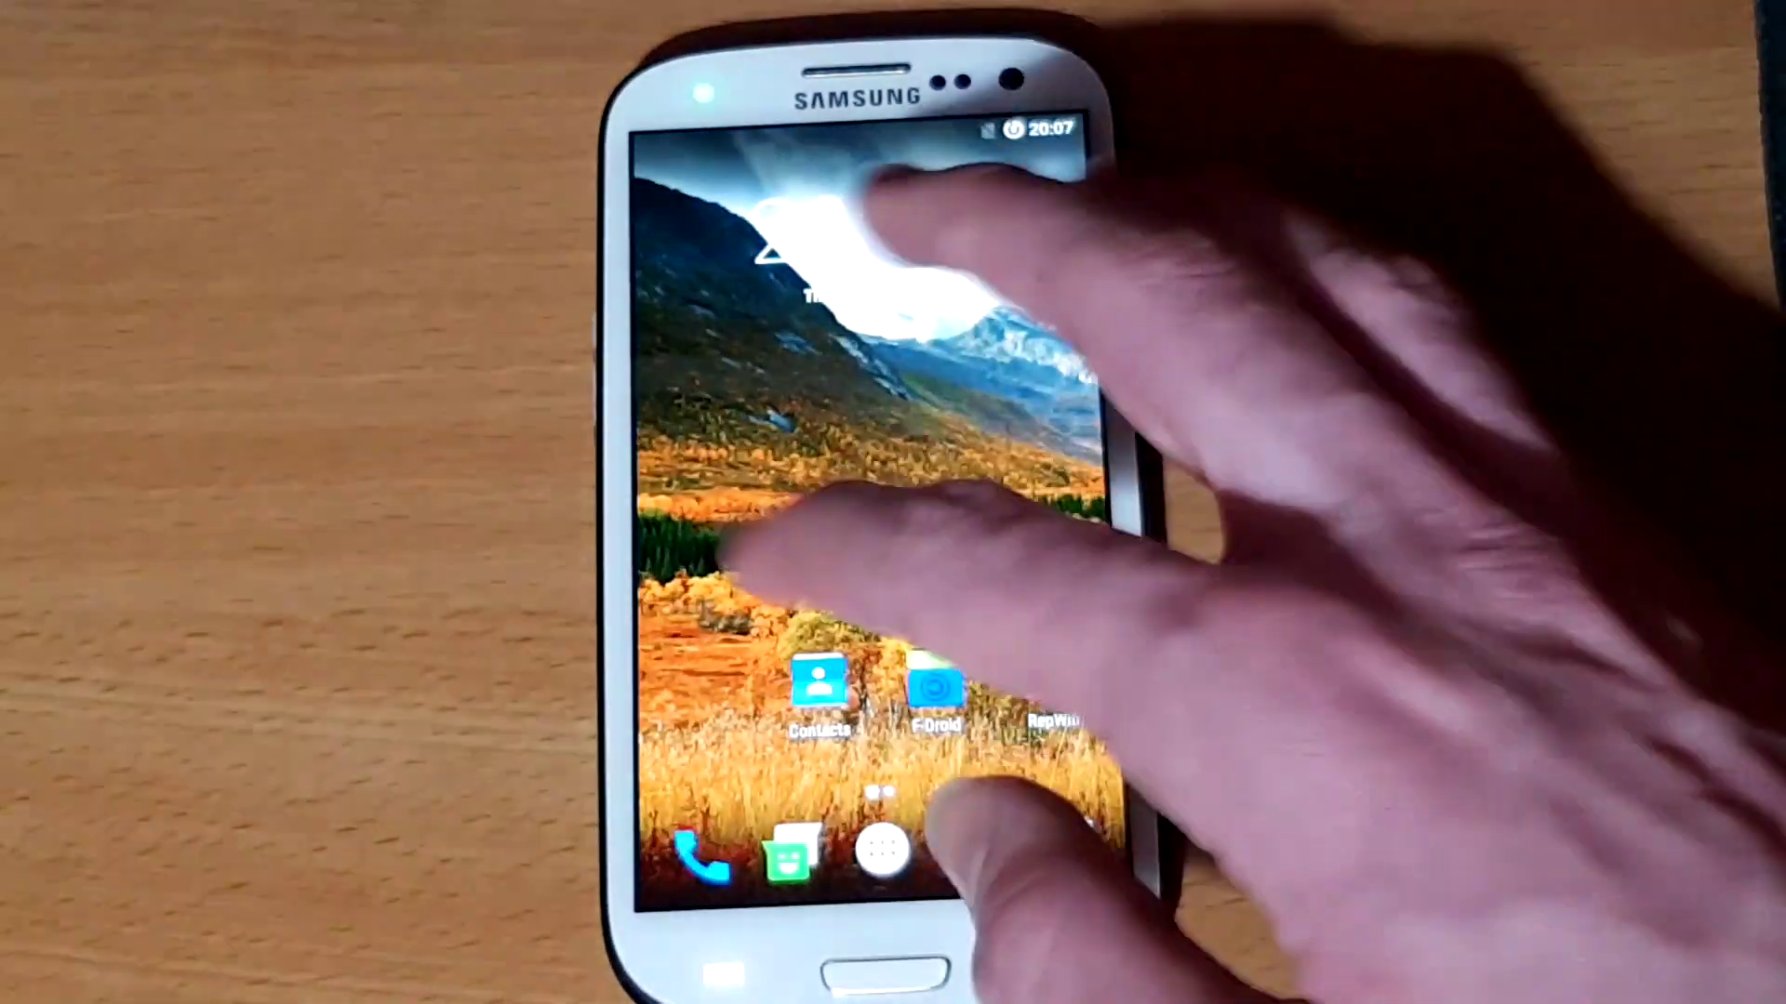
drag(930, 521, 744, 520)
drag(855, 479, 1200, 479)
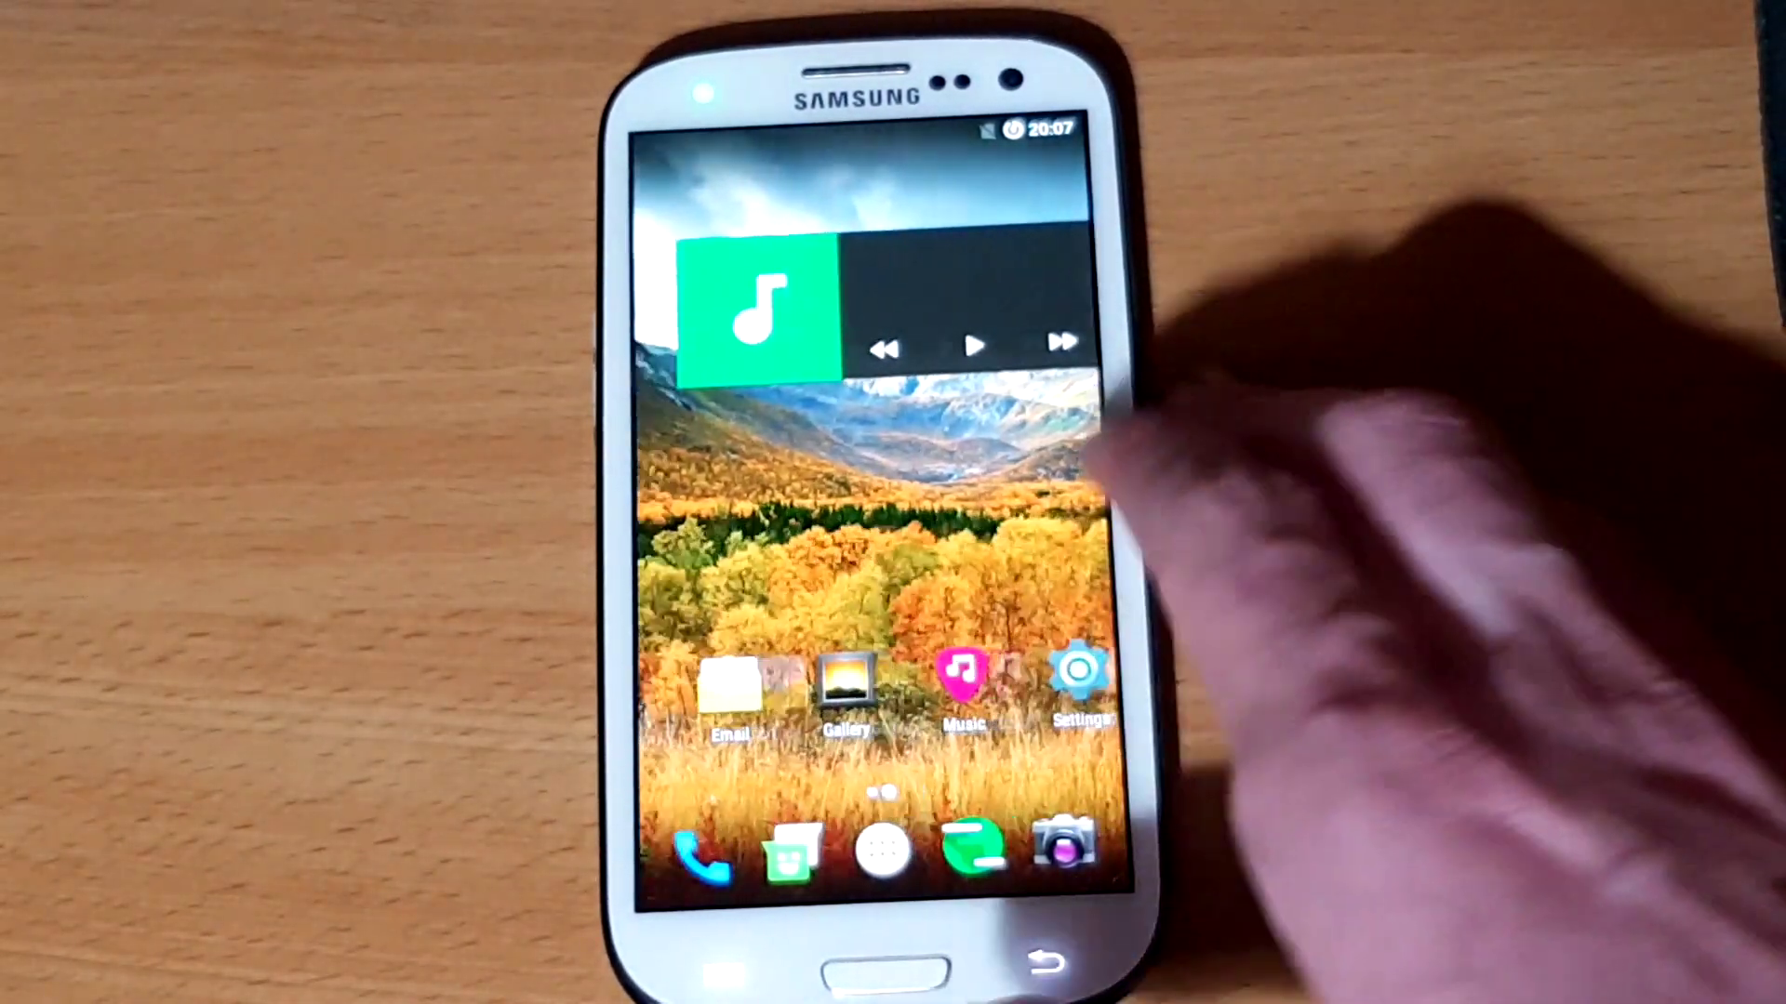
drag(837, 521, 1162, 521)
Browse the list of installed apps, then go back to the main home screen
click(882, 848)
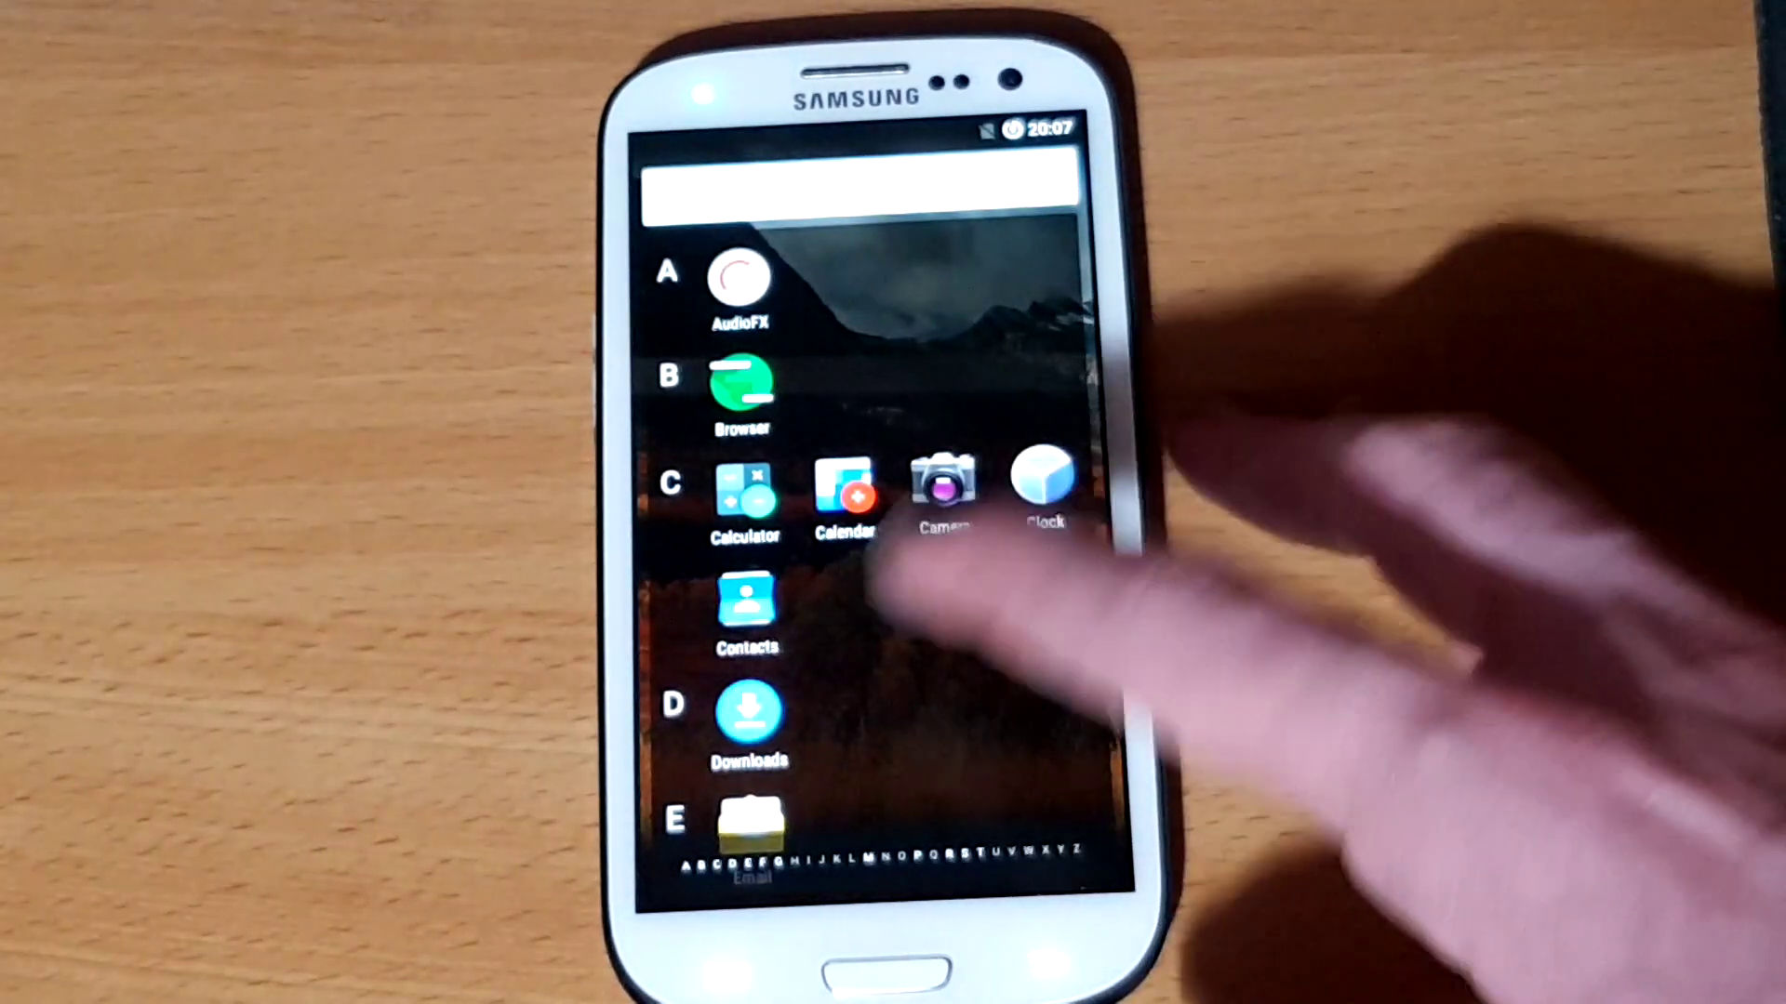
scroll(930, 605, down, 10)
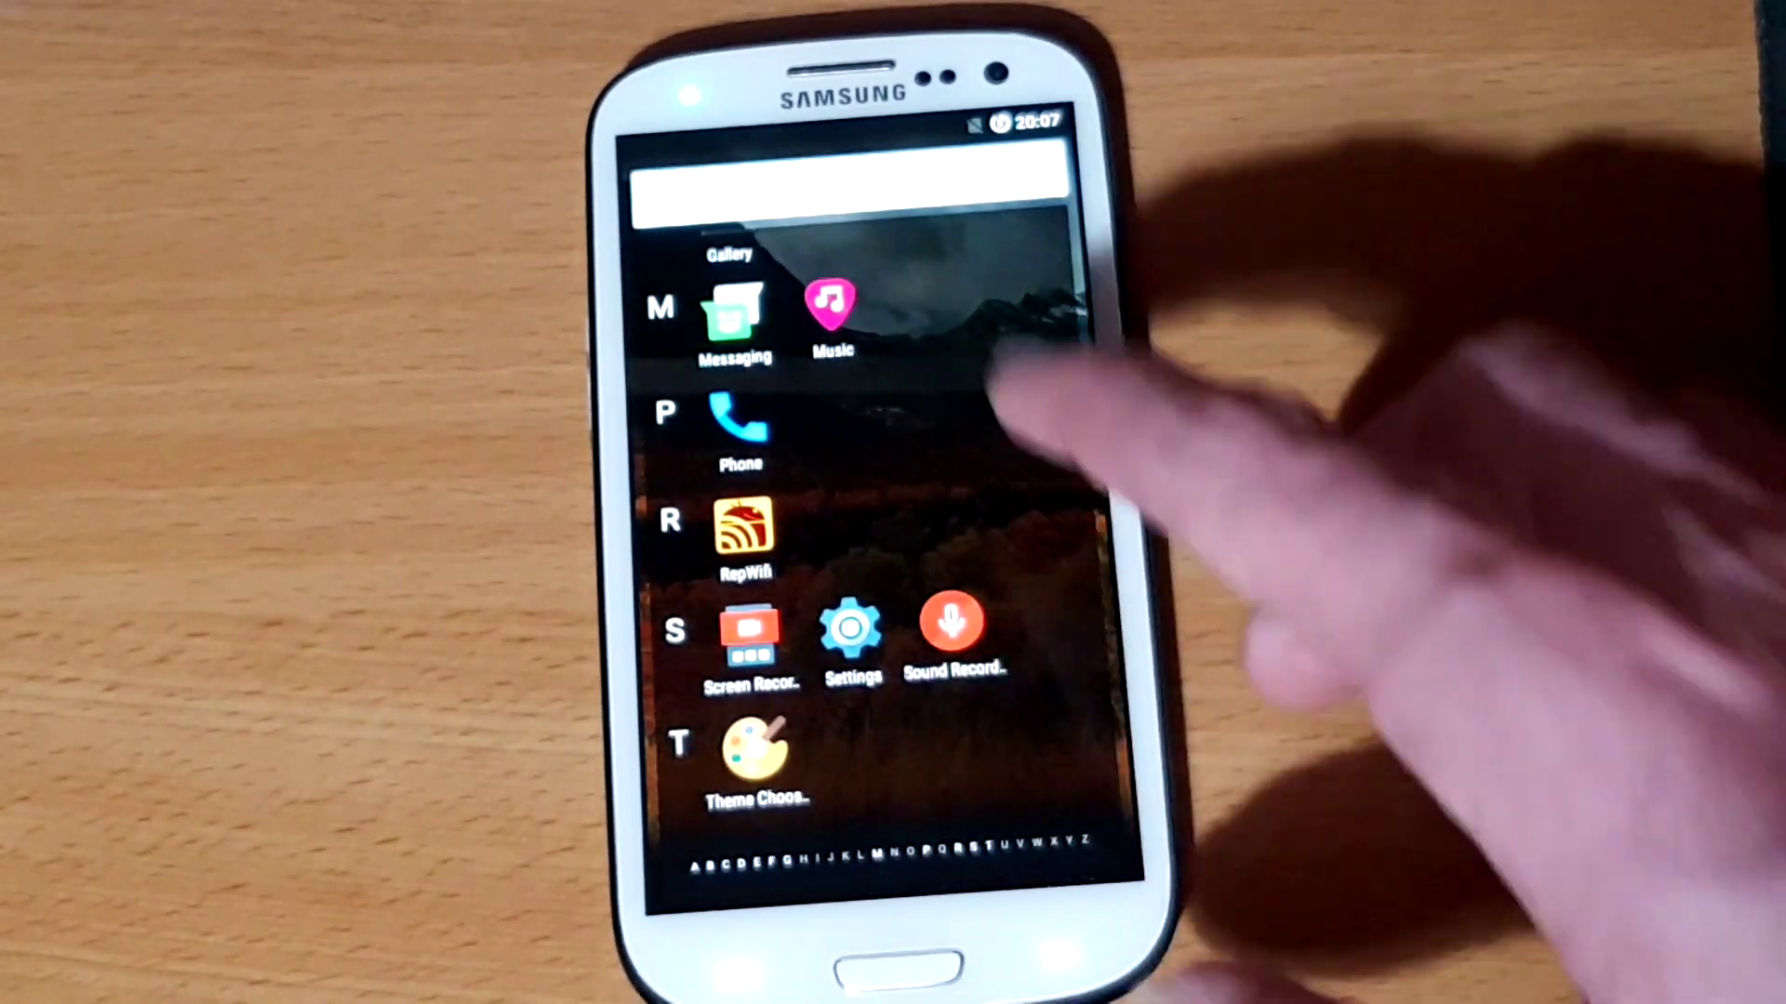
scroll(865, 558, up, 10)
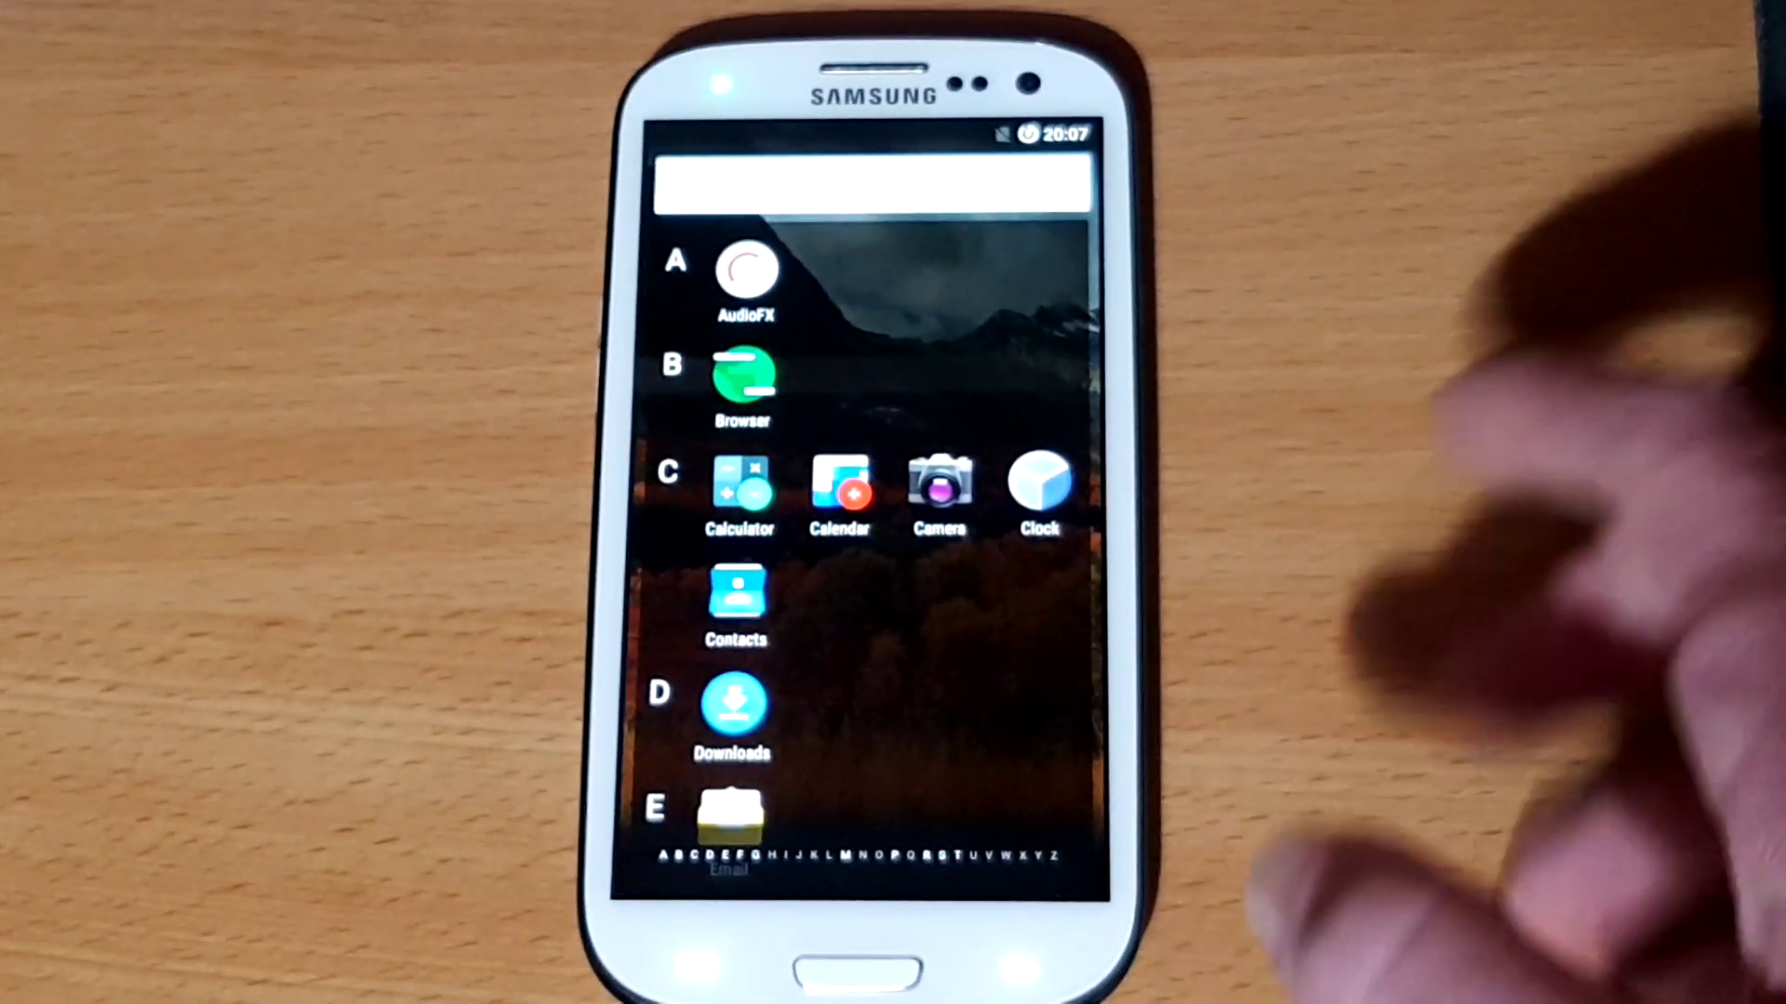
click(1033, 967)
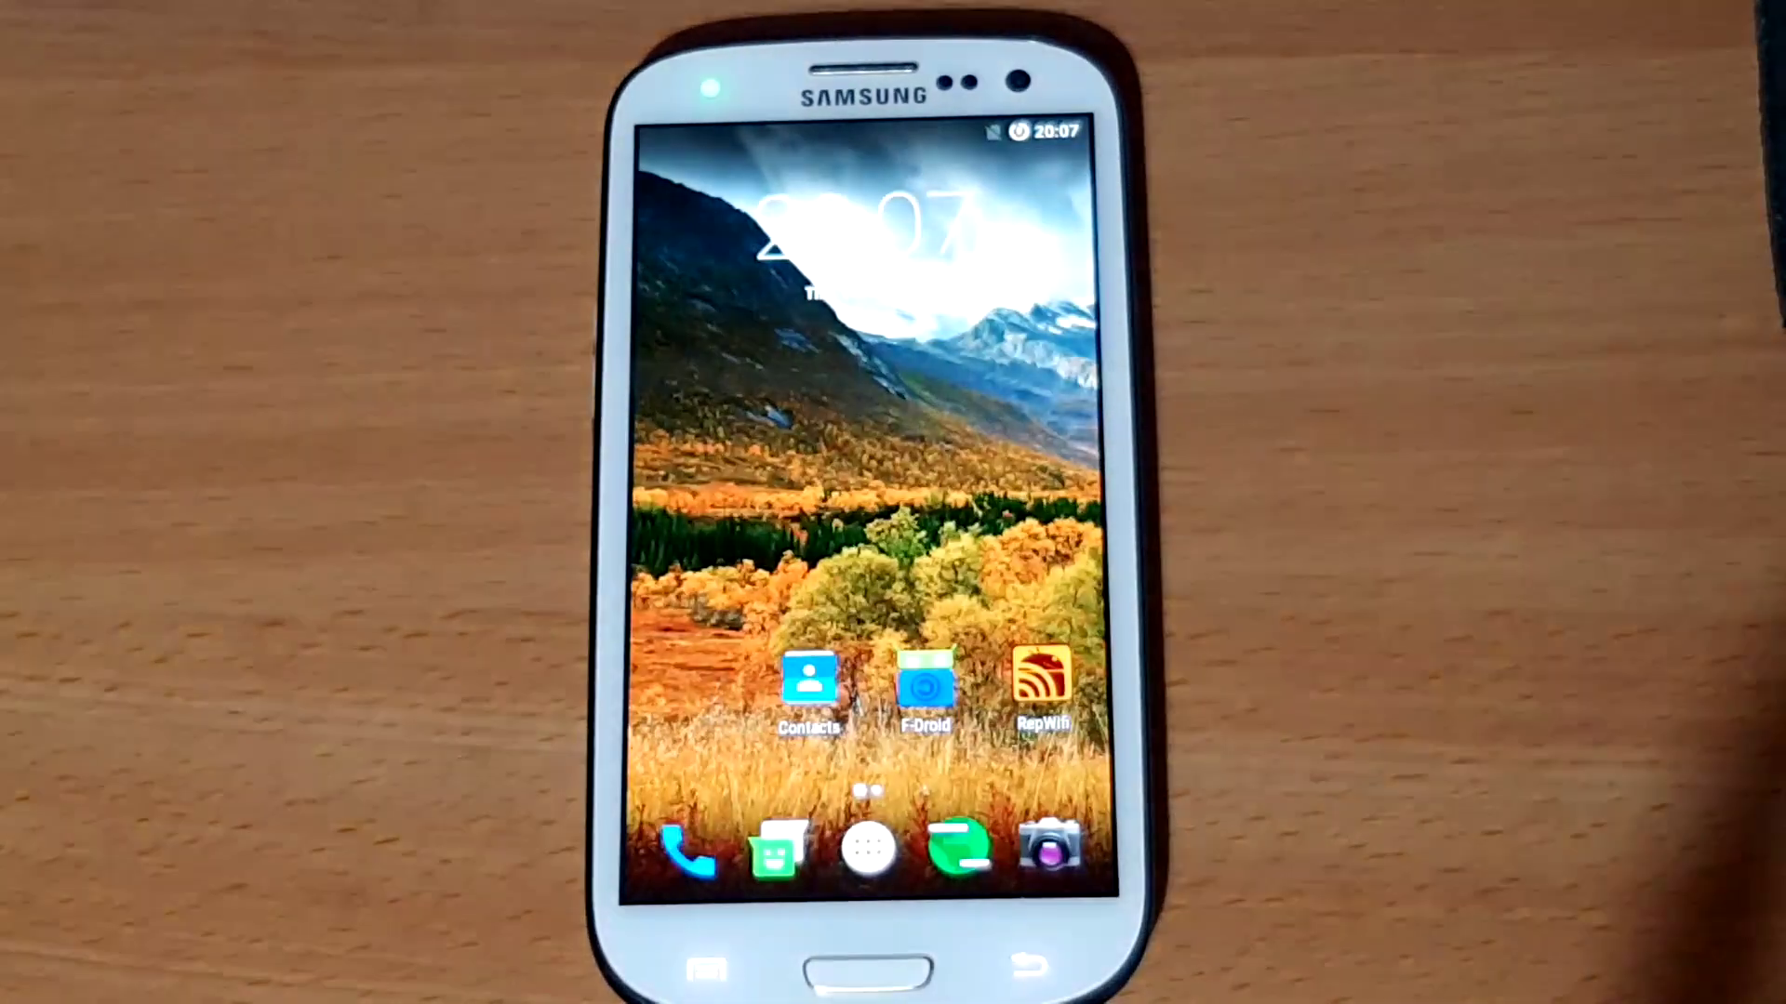